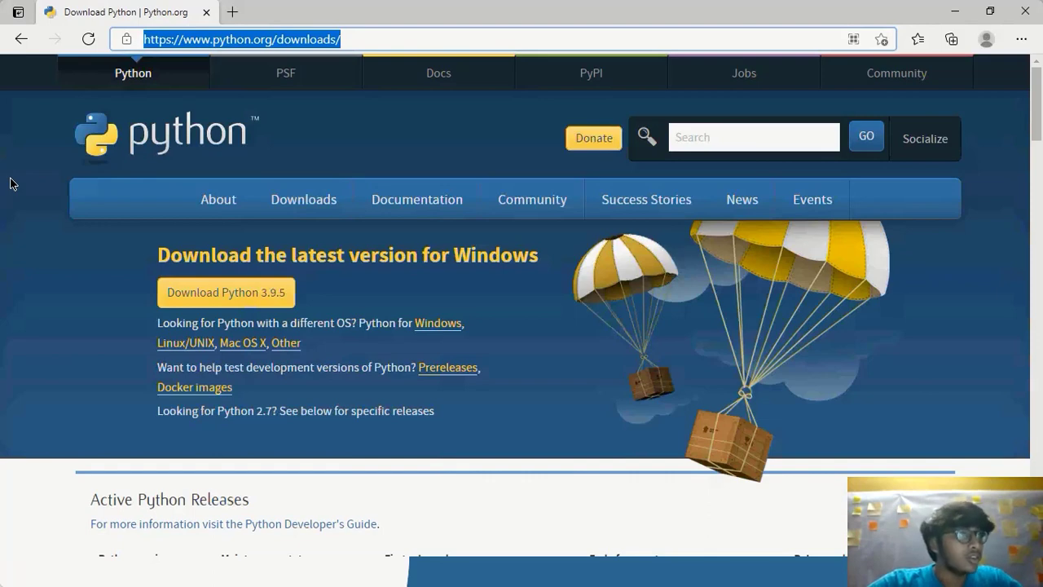
Step: Download Python 3.9.5 for Windows and run the python-3.9.5-amd64.exe installer
key("alt+Tab")
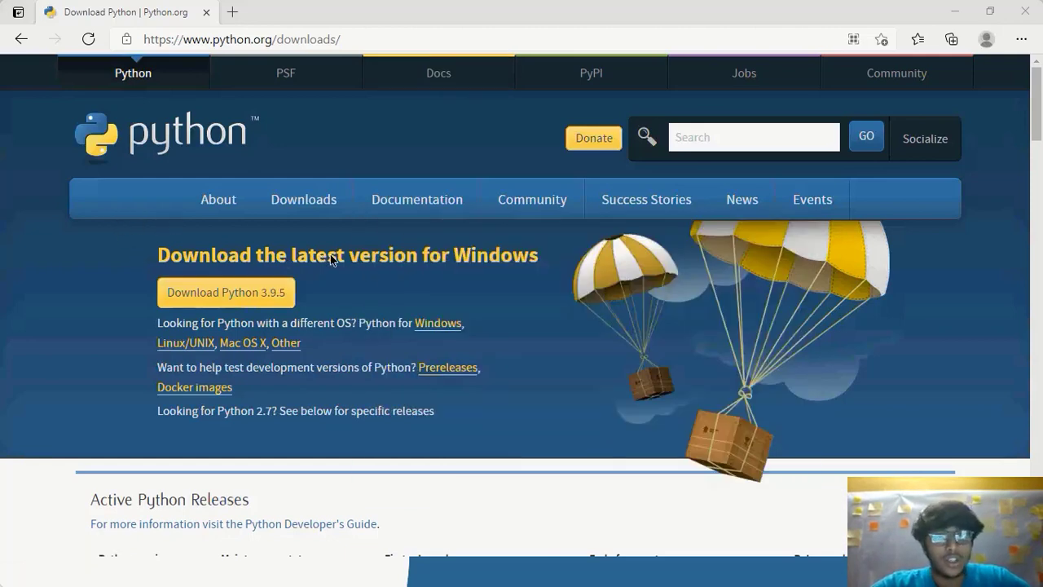
left_click(251, 290)
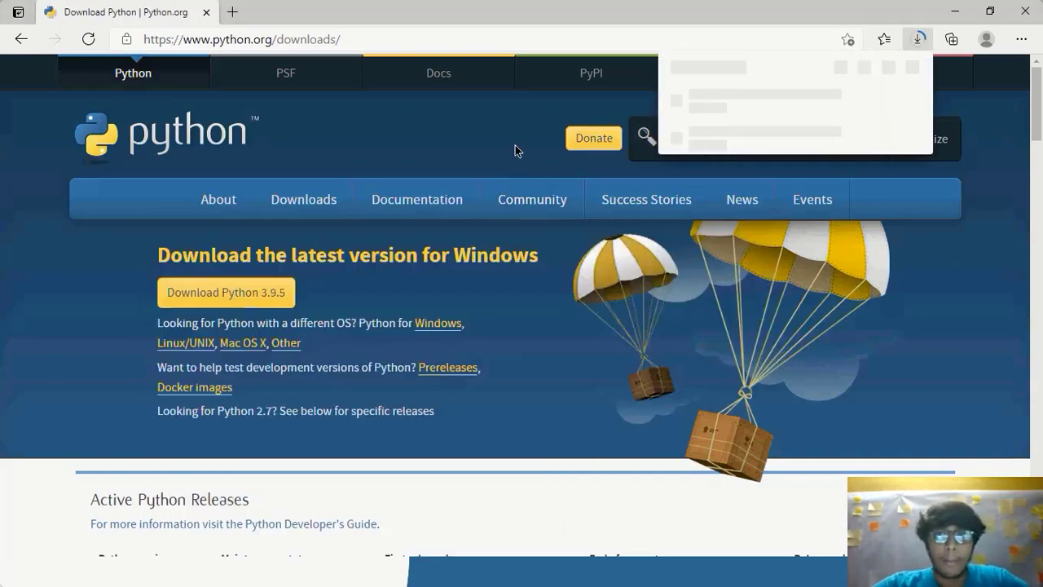
mouse_move(425, 194)
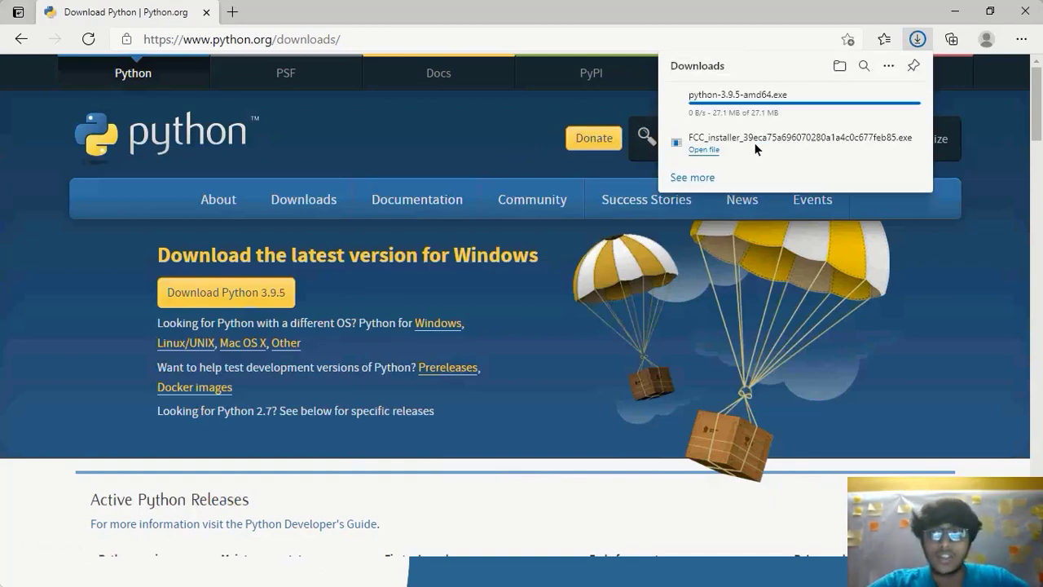
mouse_move(743, 105)
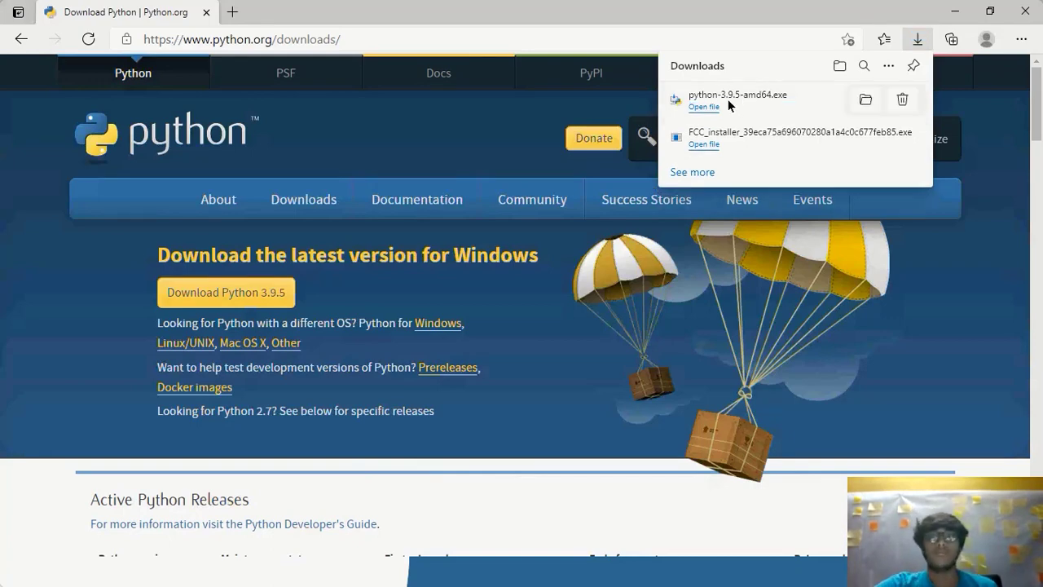
left_click(712, 106)
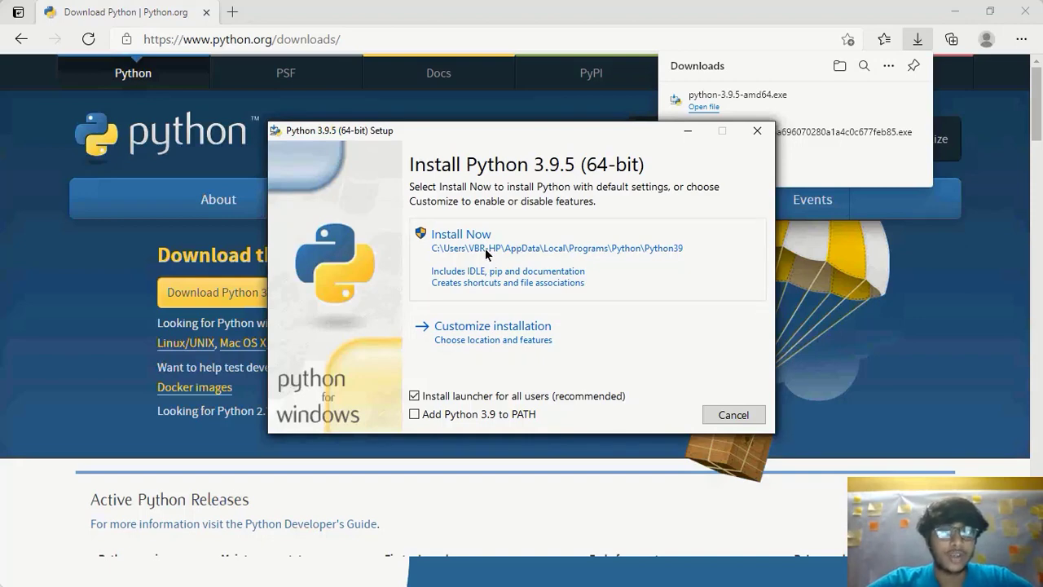
Step: Start the default Python 3.9.5 installation with Python 3.9 added to PATH
left_click(415, 414)
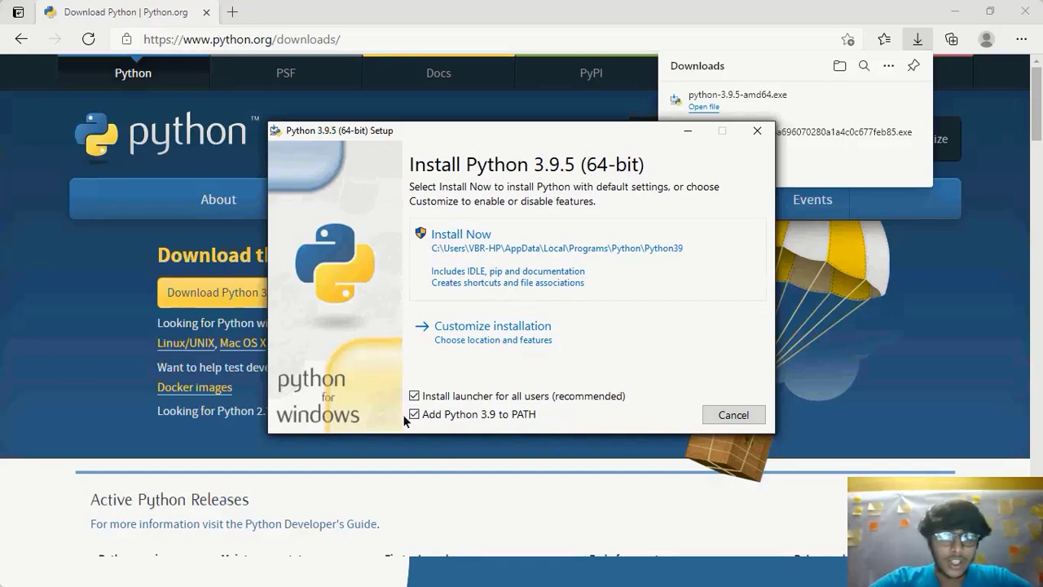
left_click(485, 241)
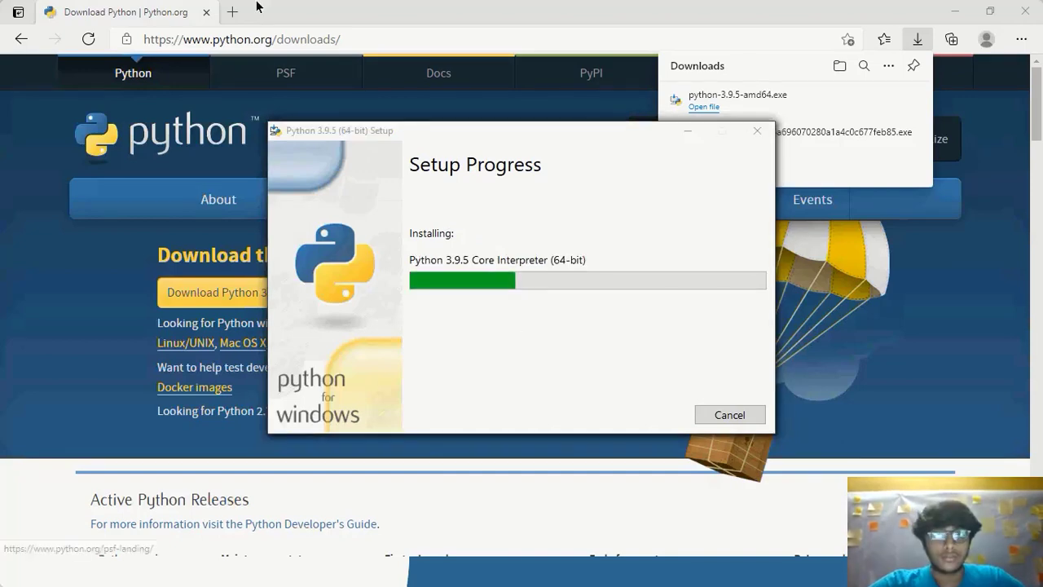
Step: Open the Visual Studio Code website in a new browser tab and download the stable build for Windows
left_click(233, 11)
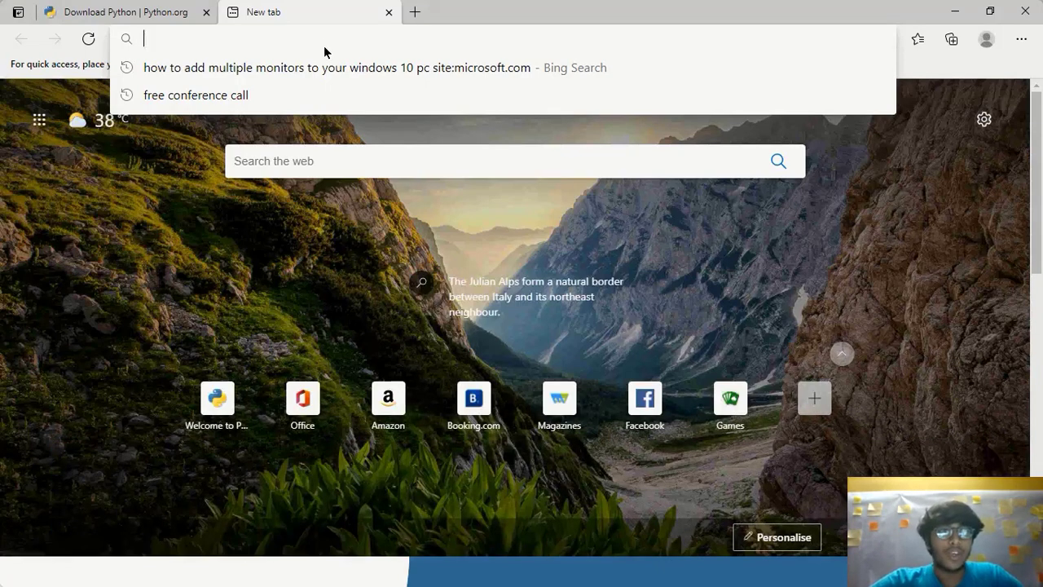
type("vscode")
key("Return")
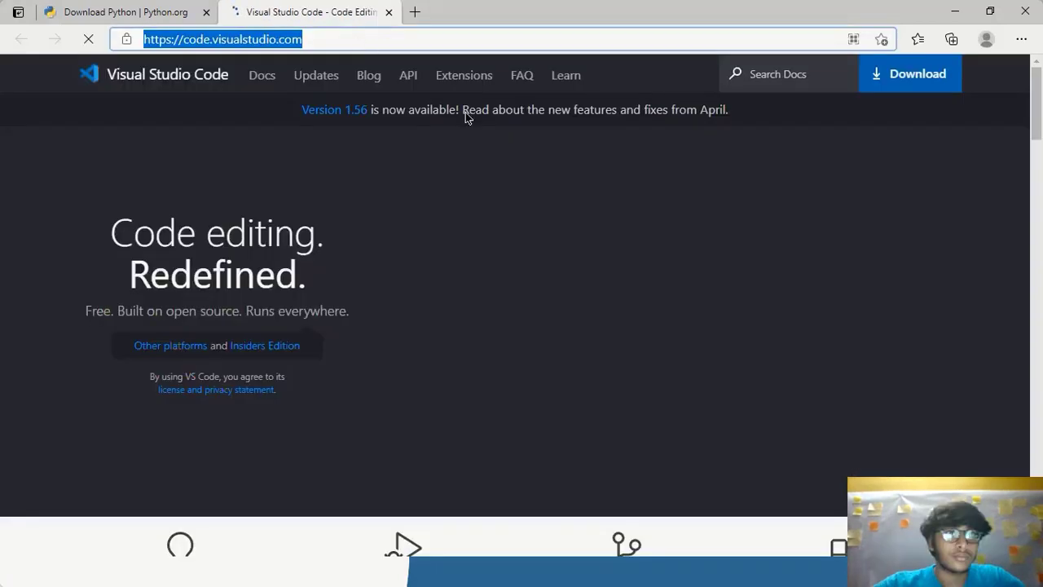
left_click(401, 36)
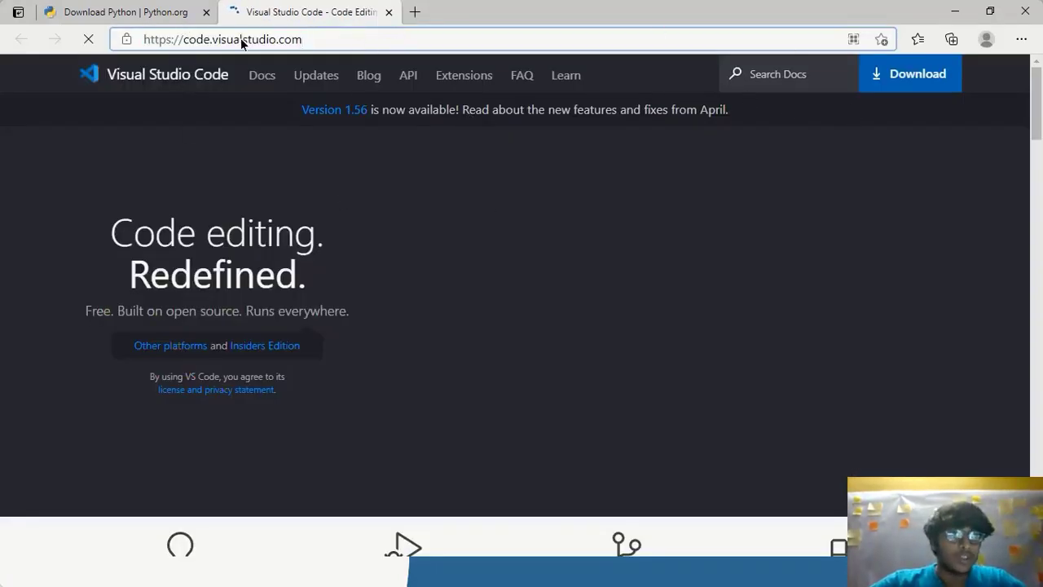
left_click_drag(308, 41, 131, 32)
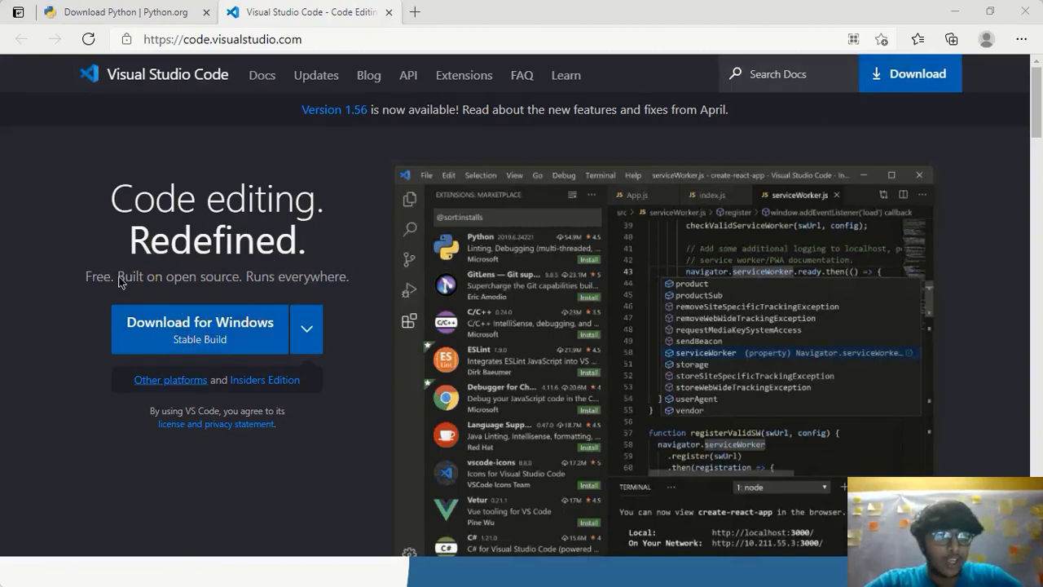
left_click(206, 325)
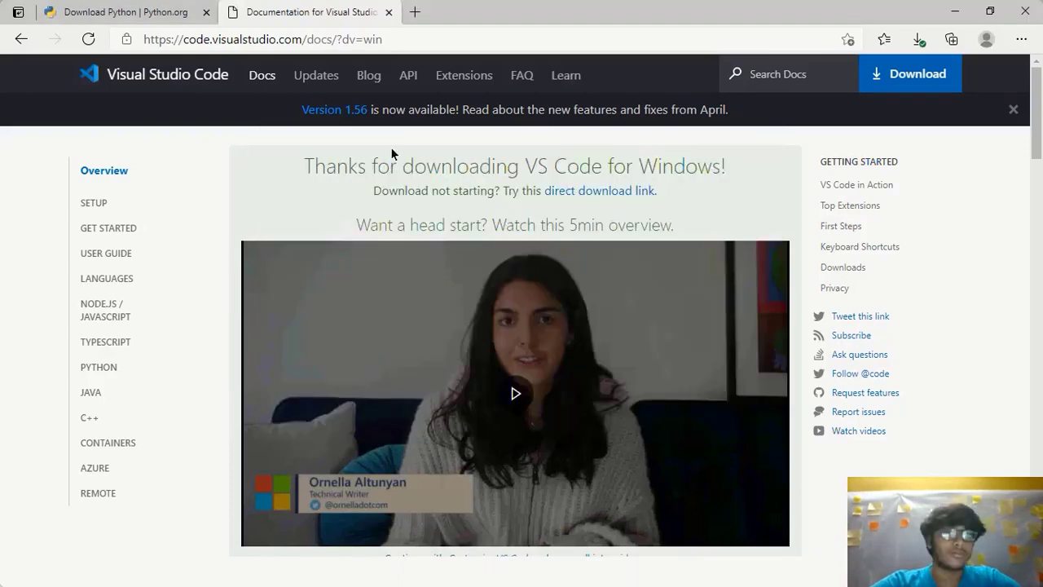
Step: Run the downloaded Visual Studio Code setup, accept the license agreement, and install it with a desktop icon and the Add to PATH option
key("ctrl+t")
key("ctrl+j")
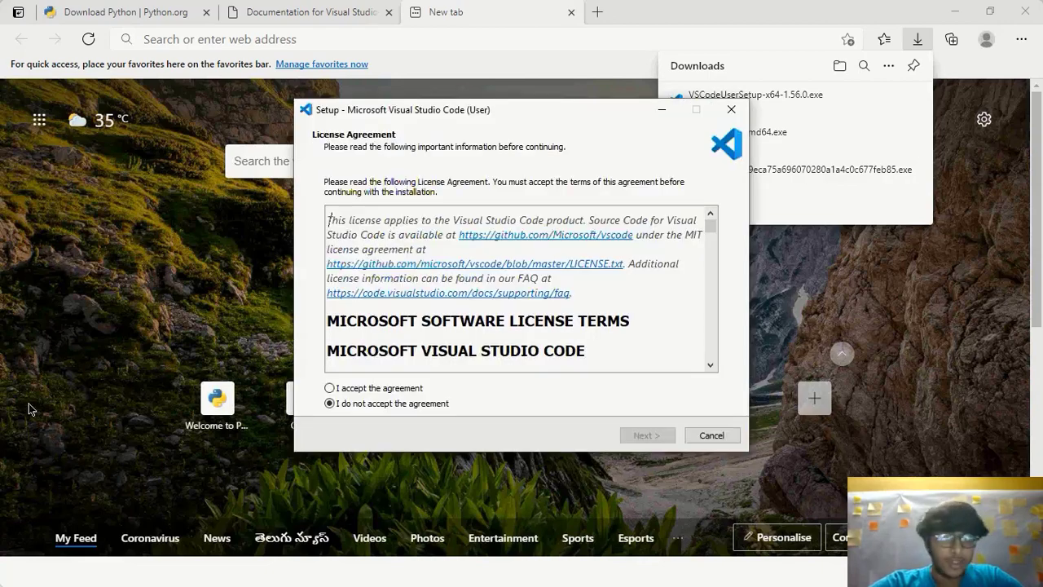
left_click(330, 389)
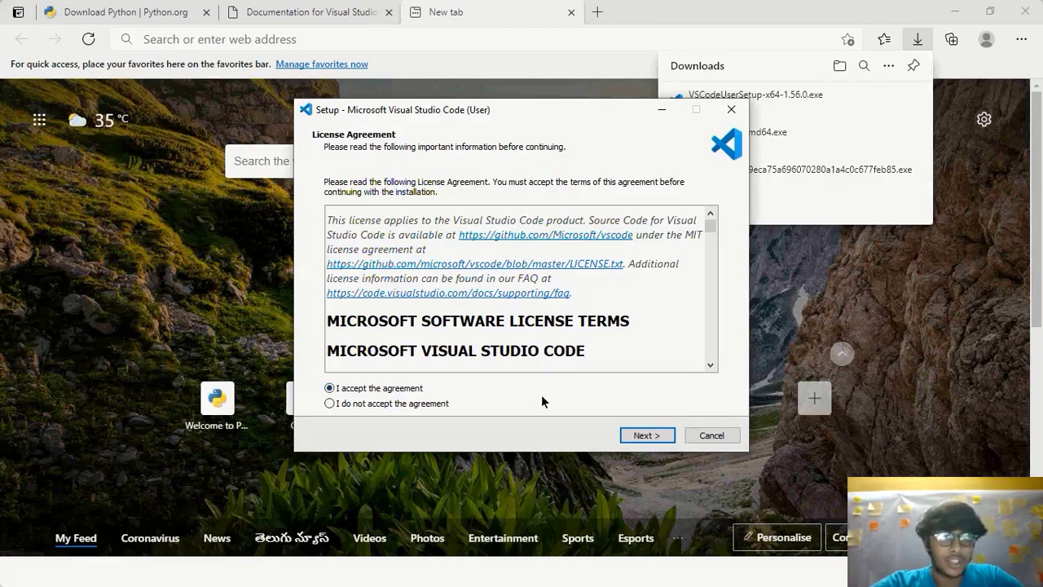
left_click(650, 435)
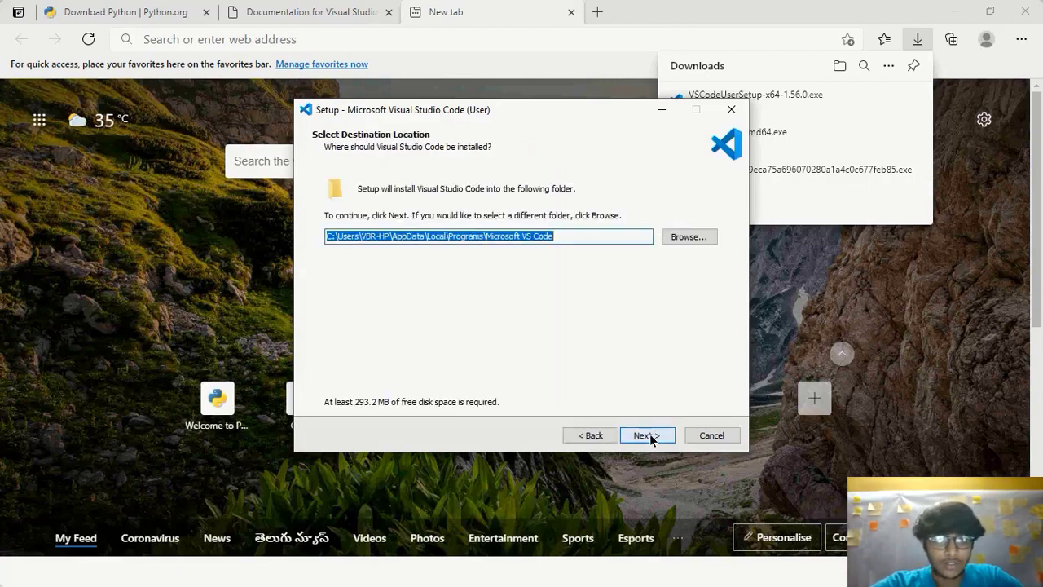
left_click(669, 439)
left_click(669, 439)
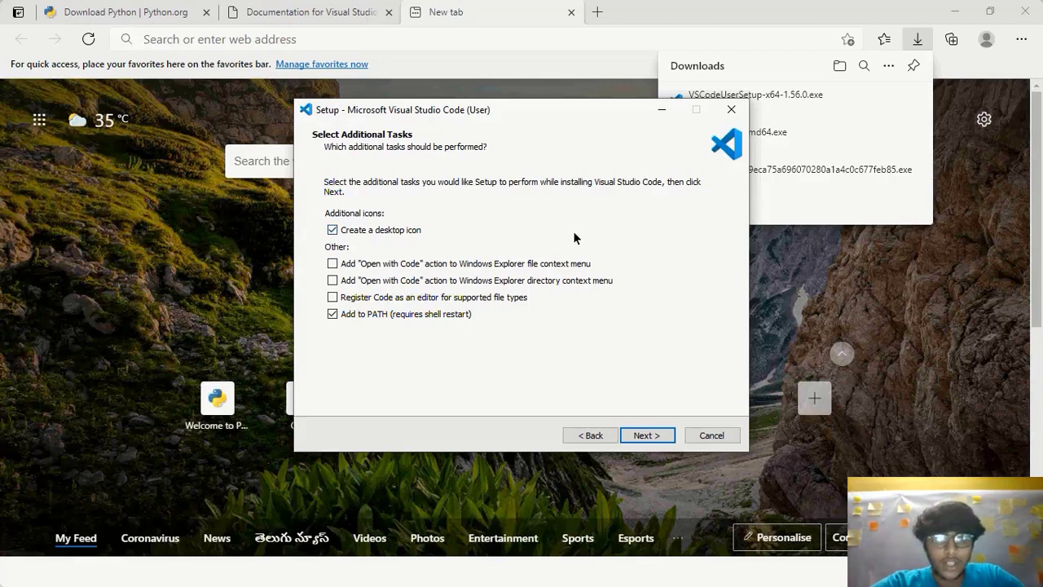
left_click(648, 436)
left_click(648, 436)
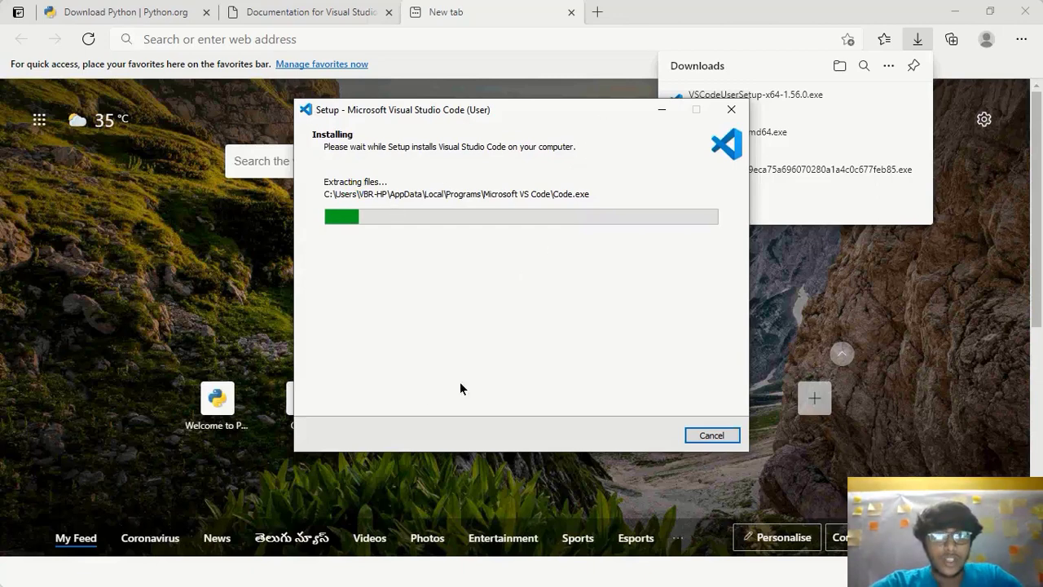
key("alt+Tab")
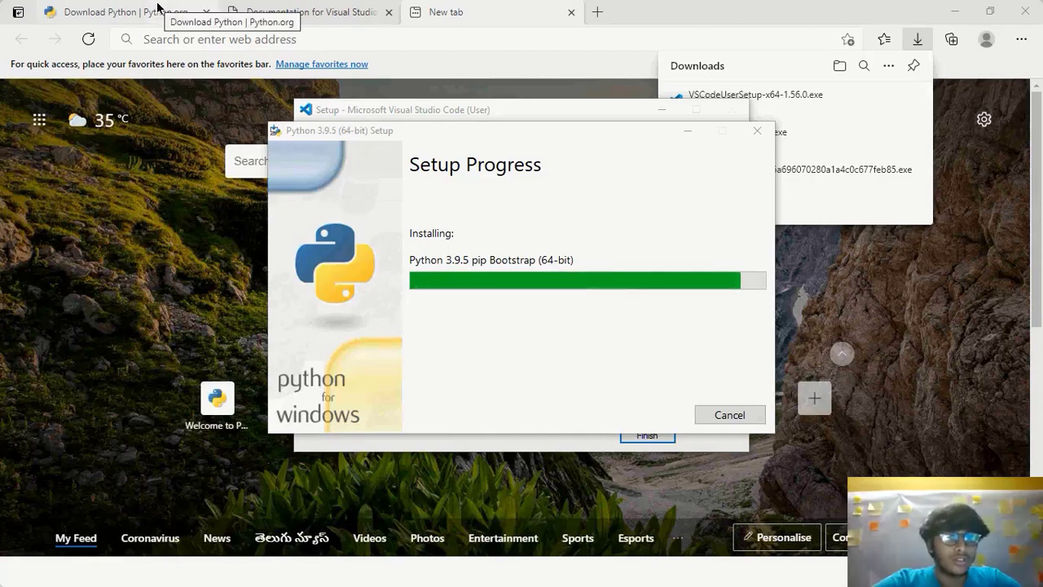
left_click(265, 12)
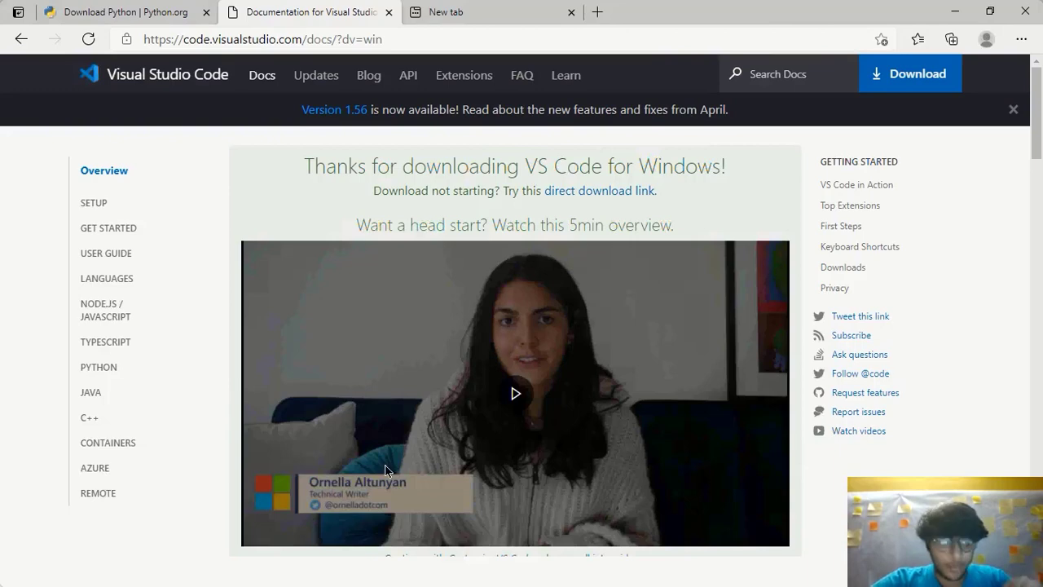
Step: Try to run VSCodeUserSetup-x64-1.56.0 from the Downloads folder in File Explorer
left_click(15, 585)
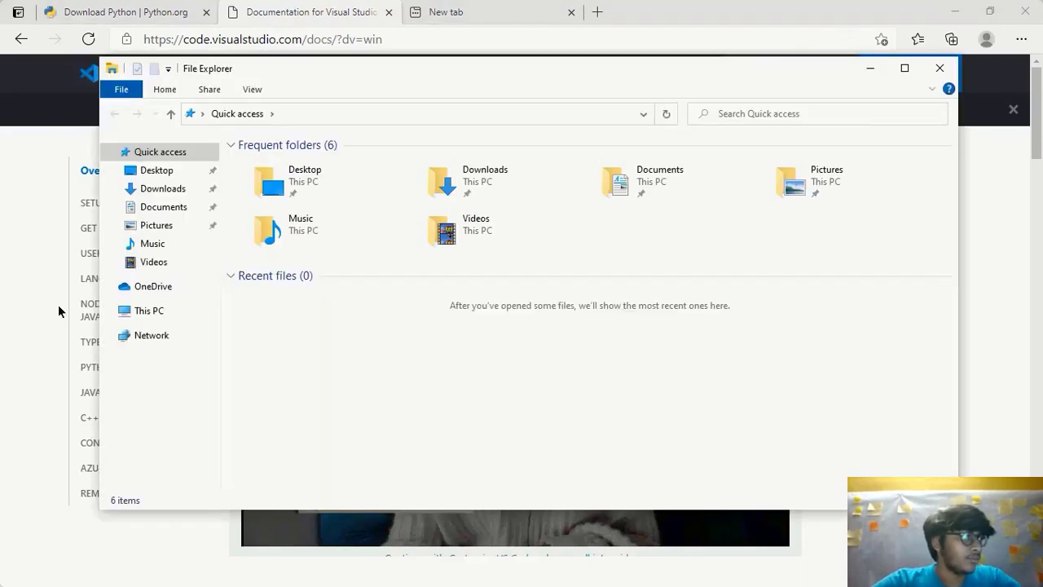
left_click(176, 189)
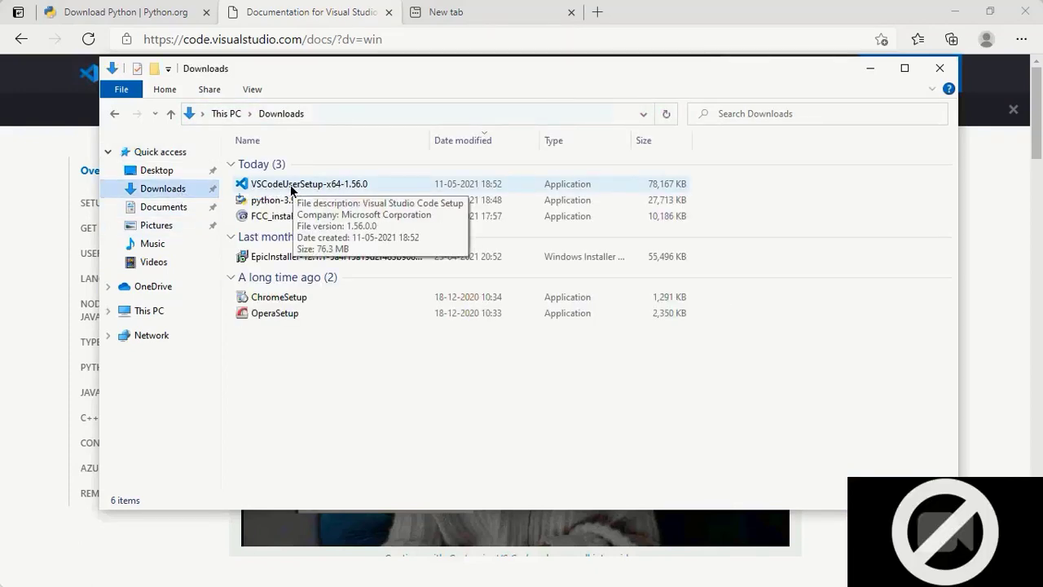
left_click(291, 188)
left_click(291, 187)
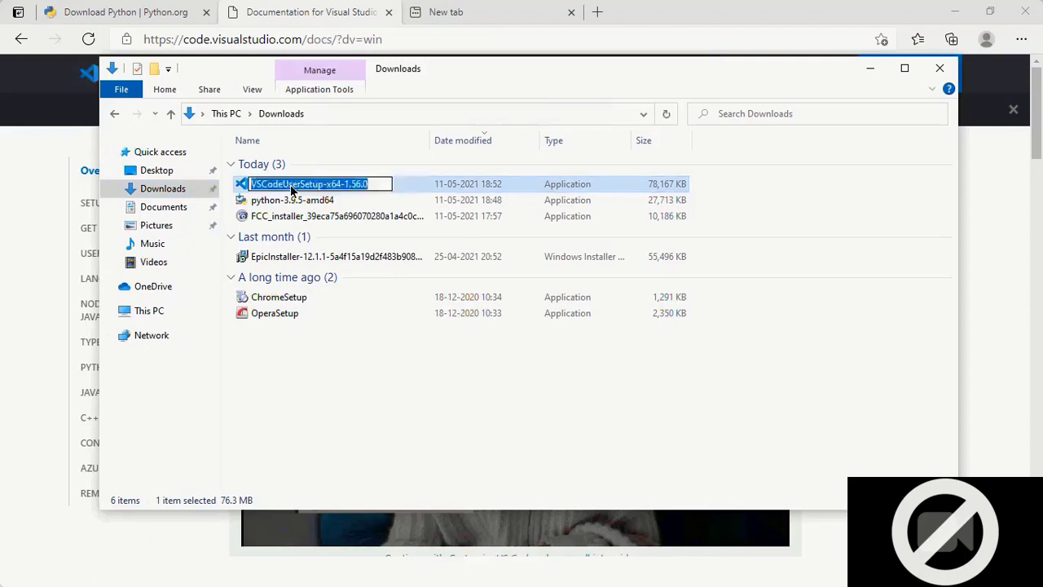
left_click(411, 185)
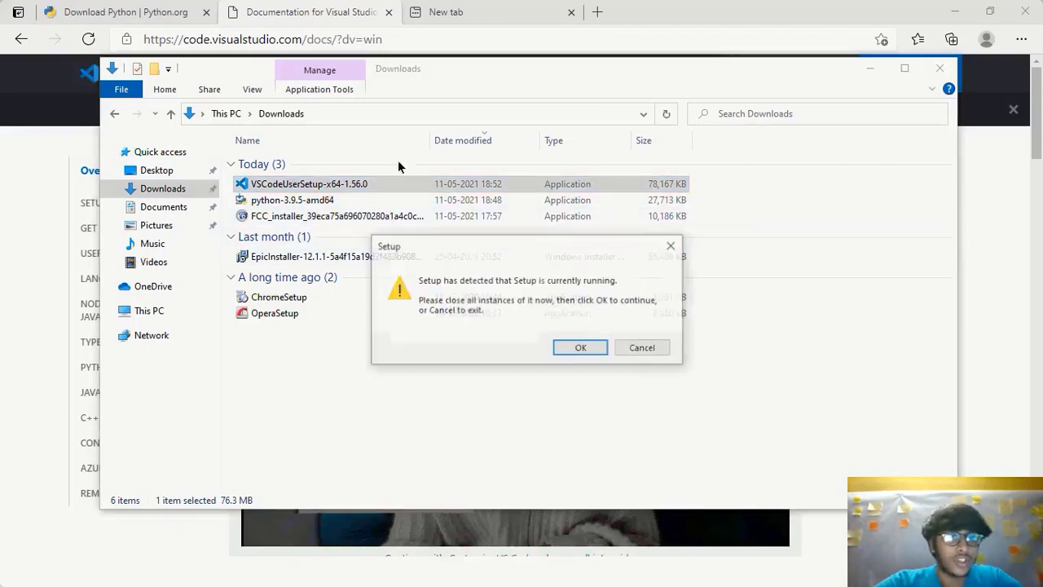
left_click(643, 350)
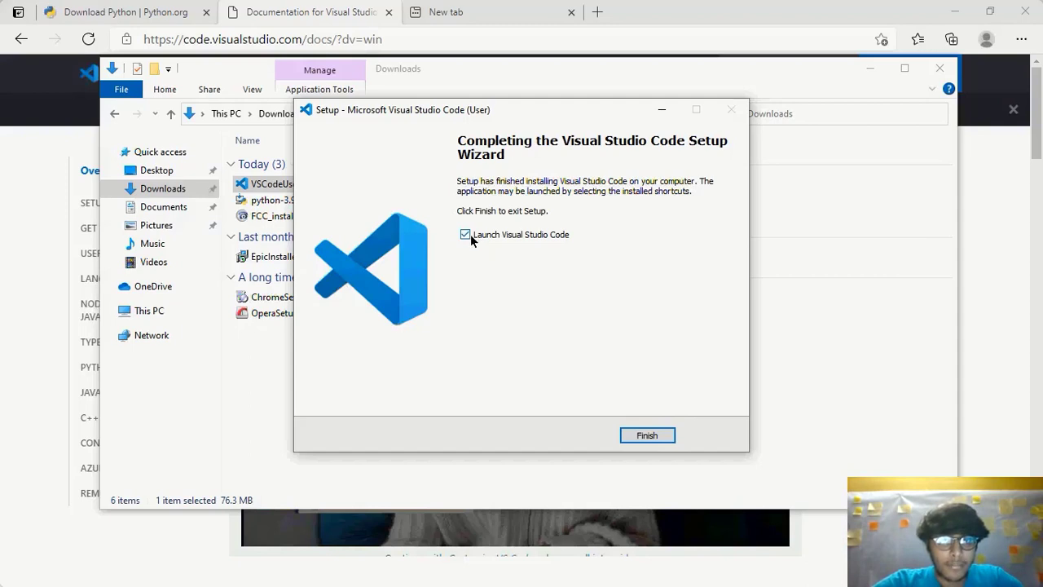
Step: Finish the Visual Studio Code and Python setup wizards, then close the launched Visual Studio Code window
left_click(647, 436)
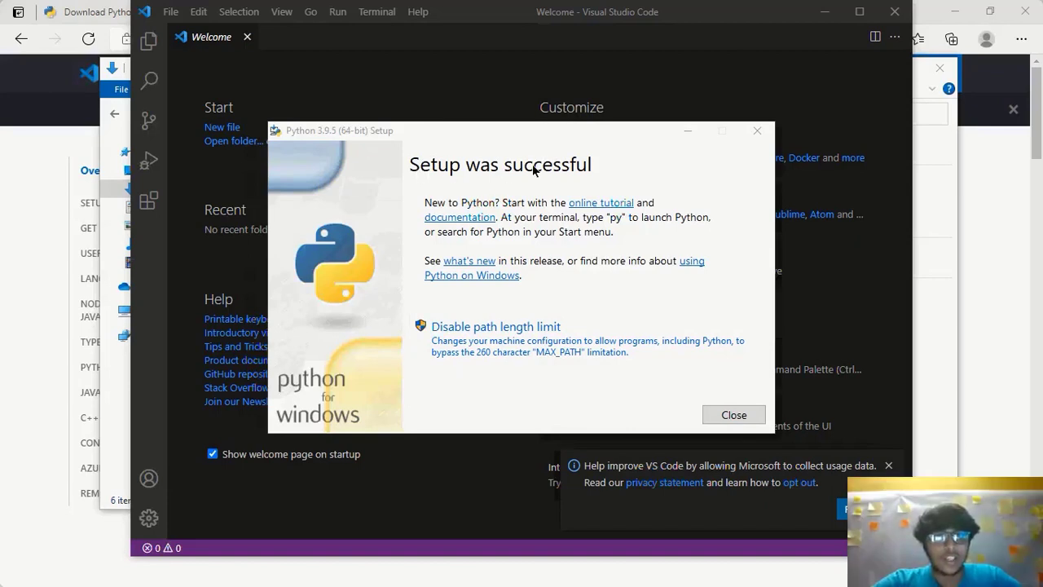
left_click(734, 415)
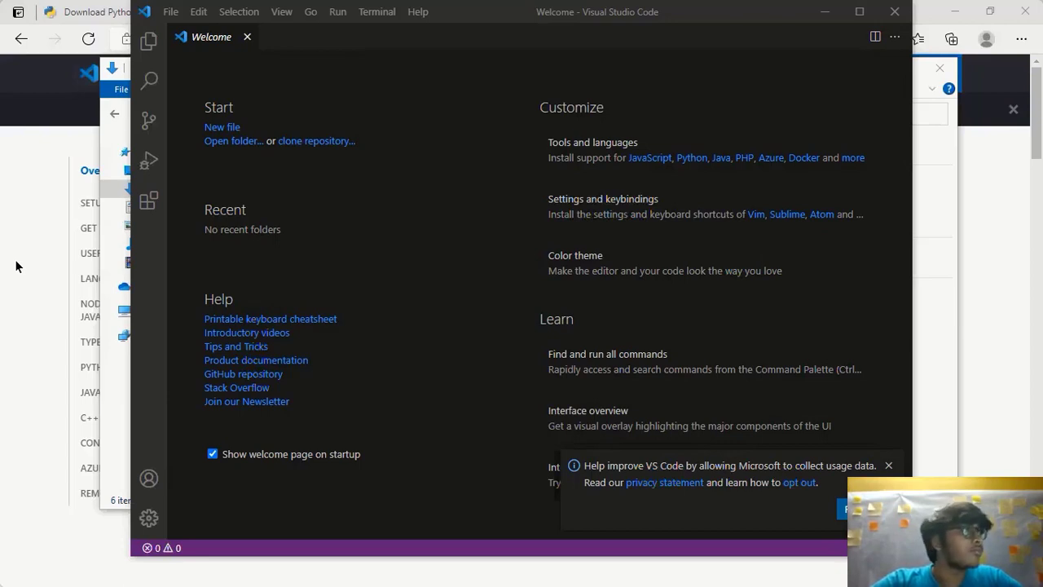
left_click_drag(30, 209, 26, 236)
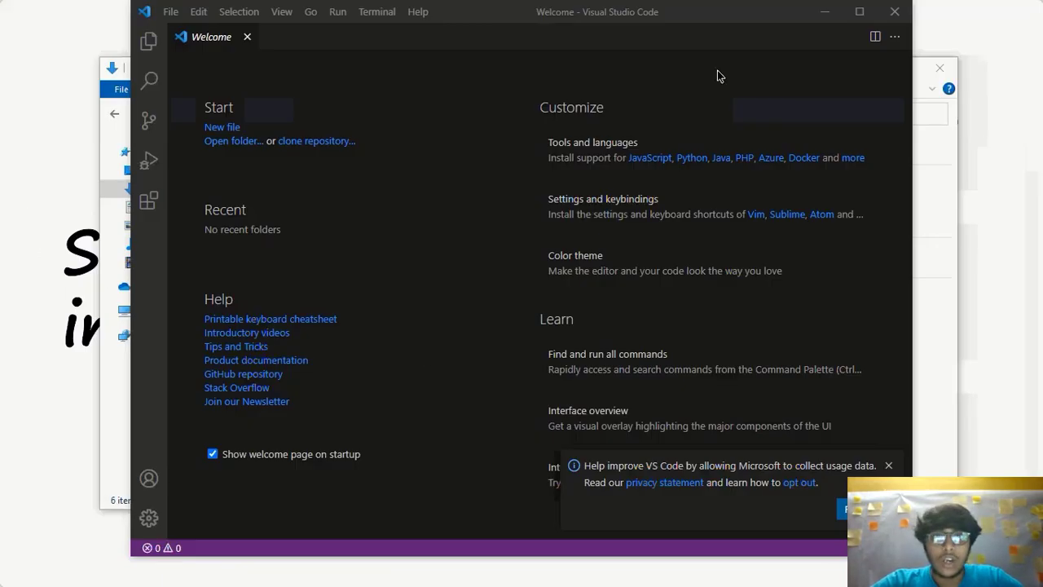
left_click(897, 13)
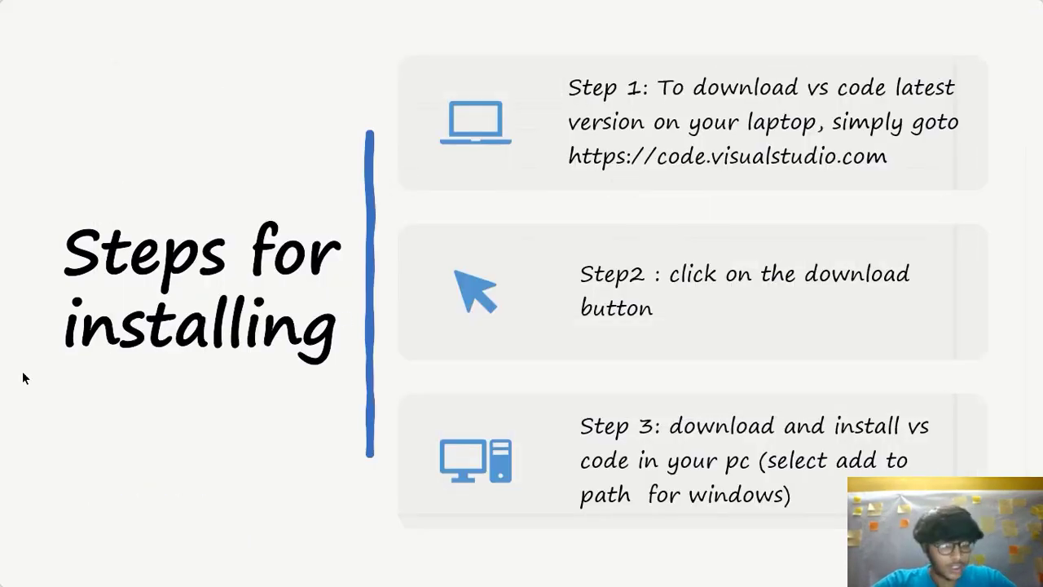
Step: Find Command Prompt with a Windows search for cmd and open it
left_click(18, 571)
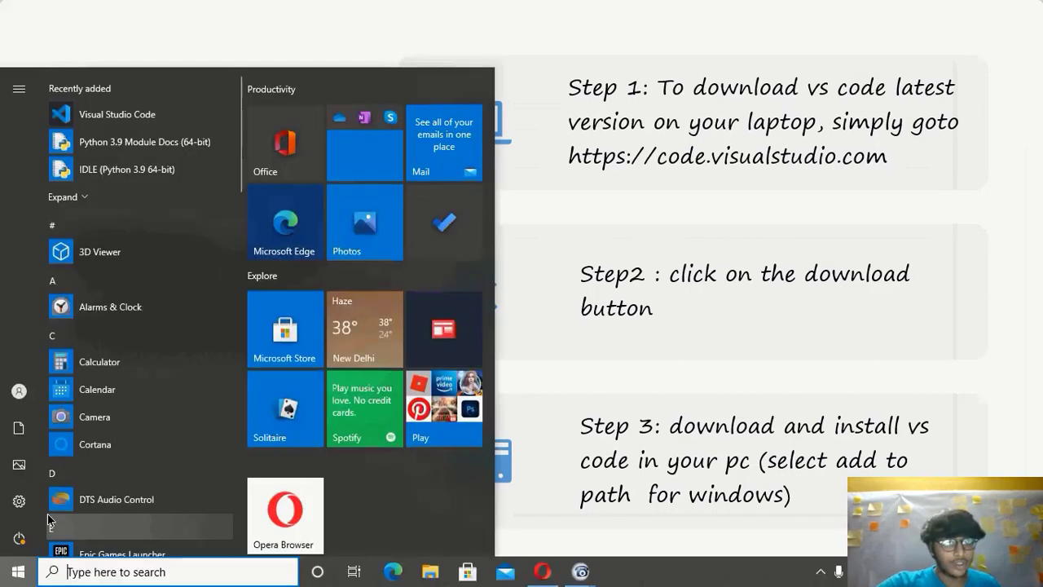
type("cmd")
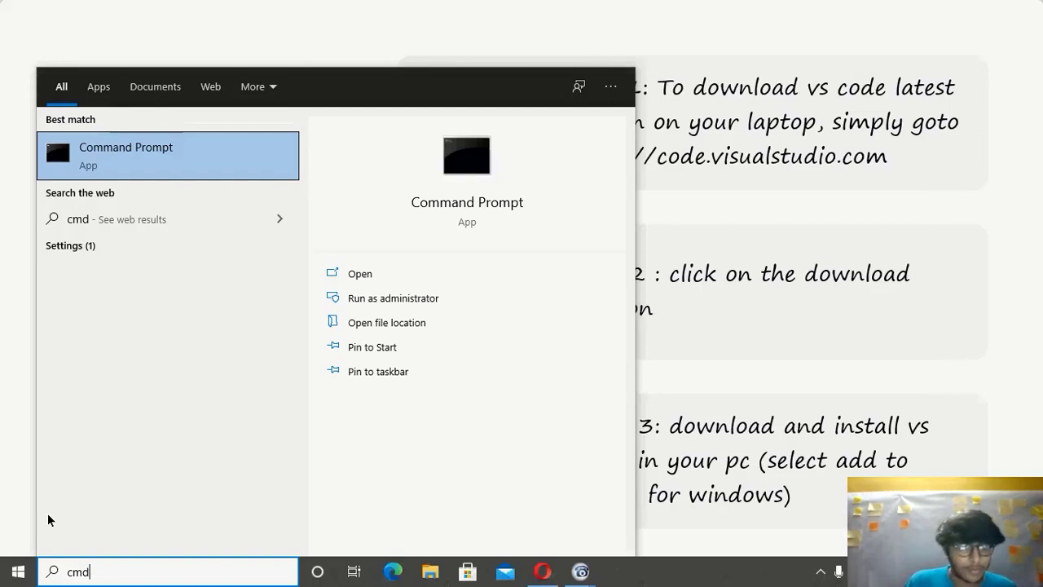
key("Return")
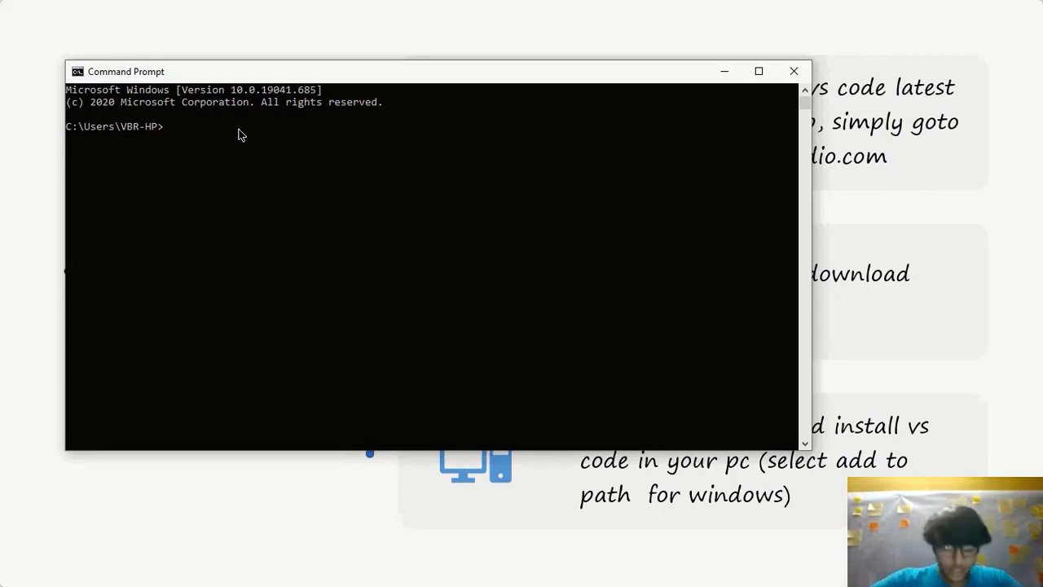
Step: Start the Python interpreter with the python command to check the installation
type("pytjon")
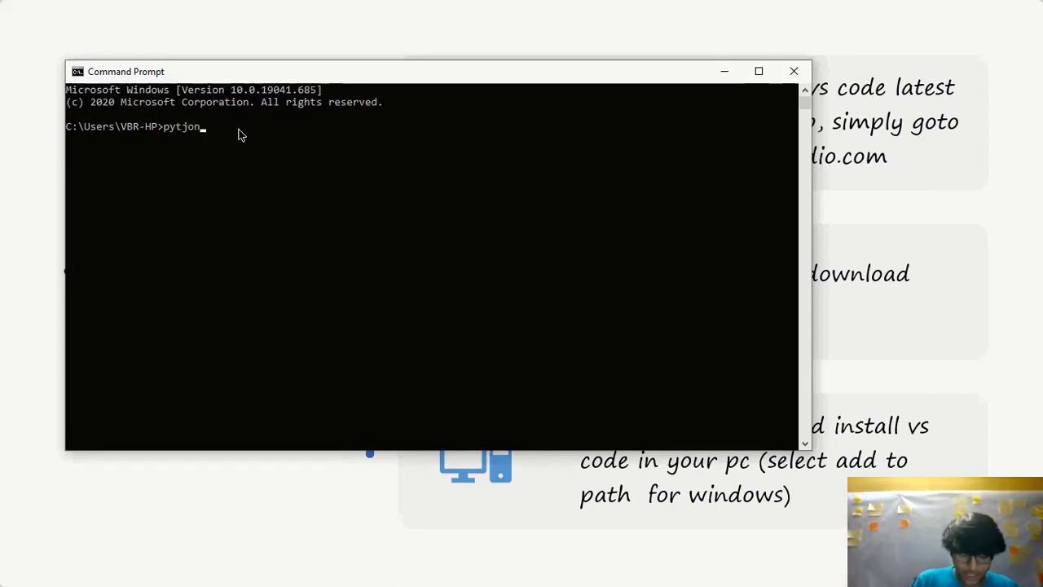
key("BackSpace")
key("BackSpace")
key("BackSpace")
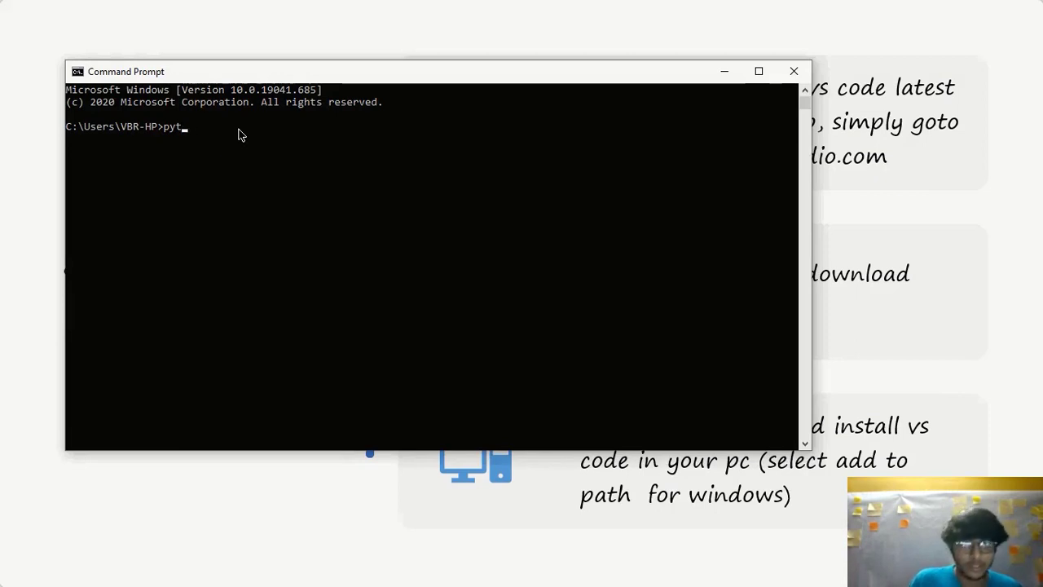
type("hon")
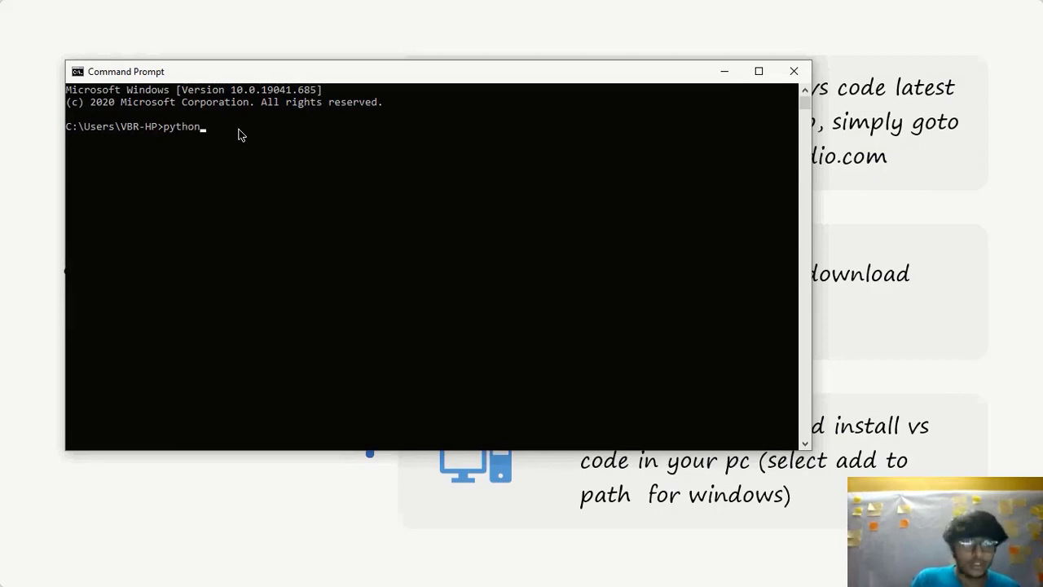
key("Return")
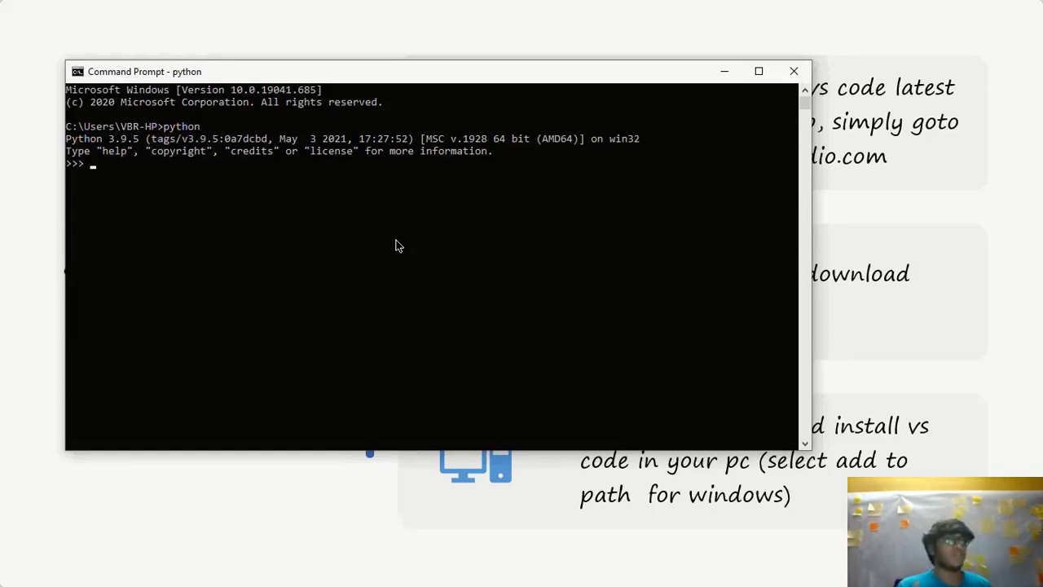
Step: Exit the Python interpreter and check the pip installation with pip --version, closing Command Prompt when done
key("ctrl+z")
key("Return")
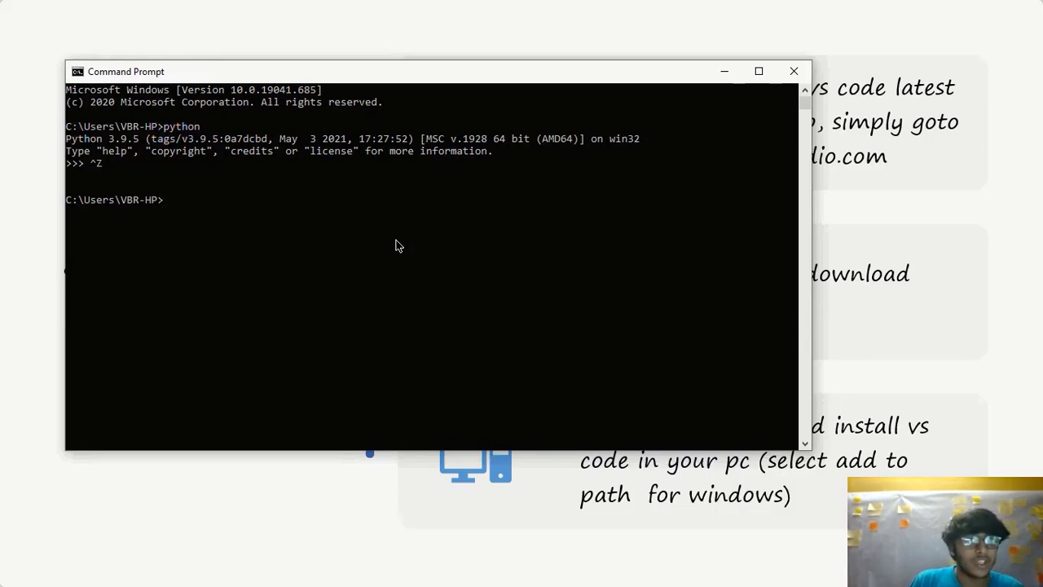
type("pi")
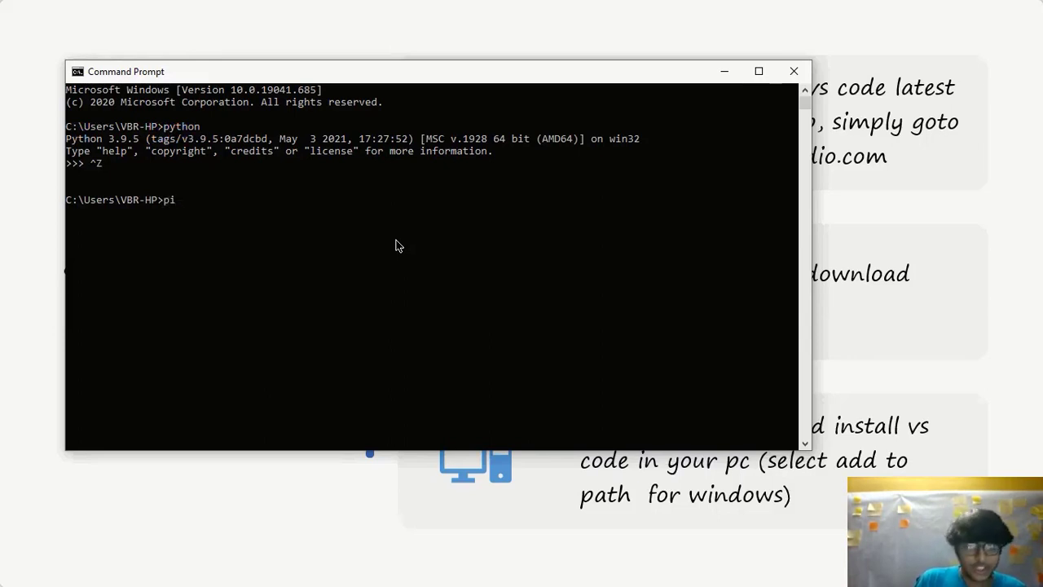
type("p")
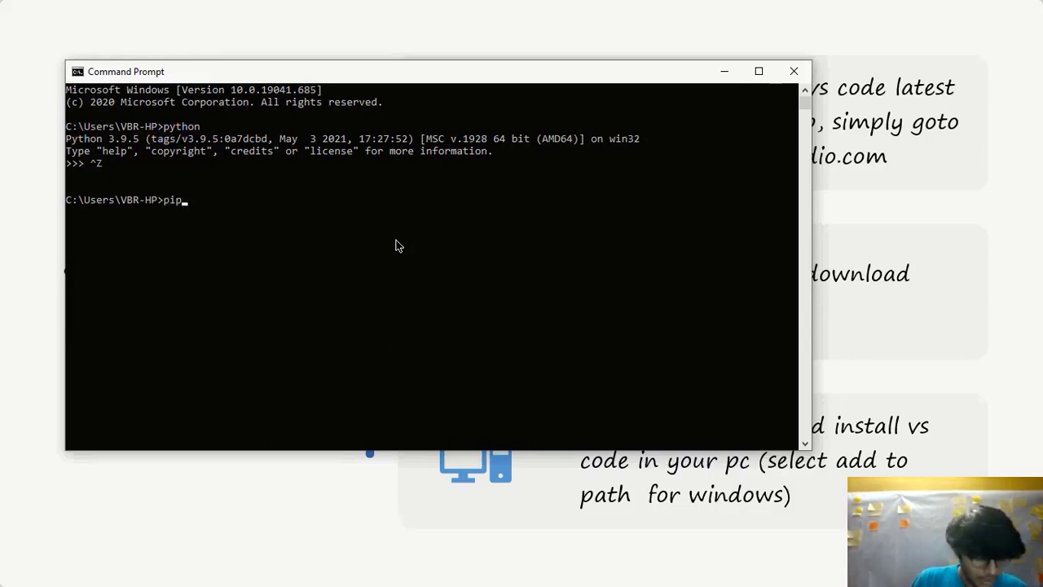
type(" --")
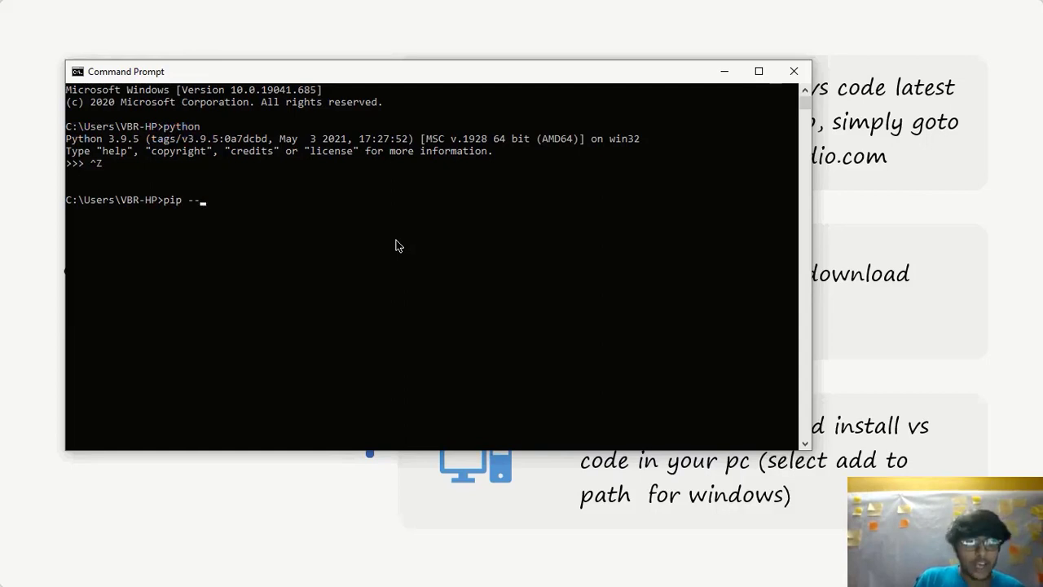
type("version")
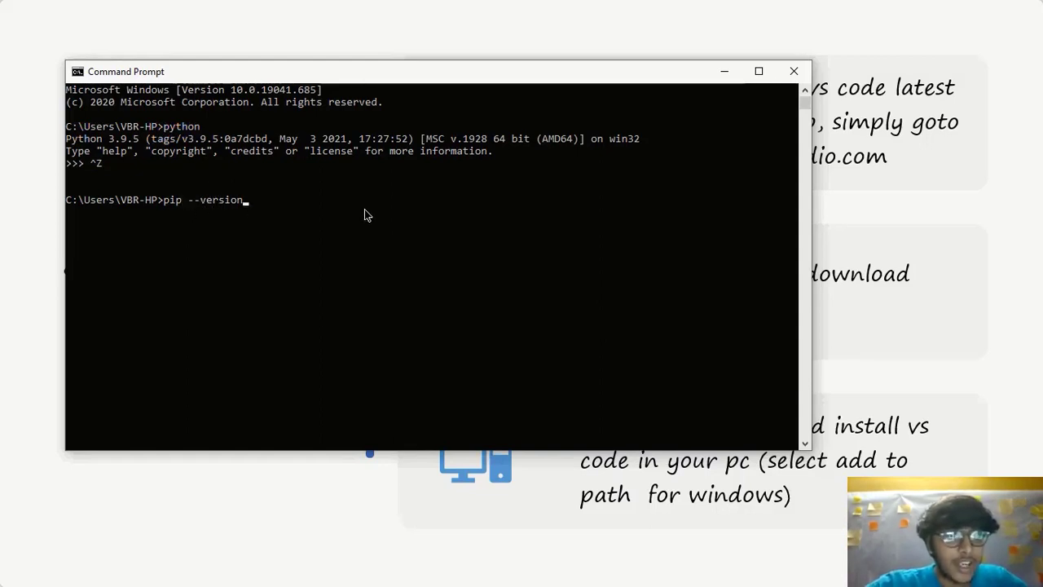
key("Return")
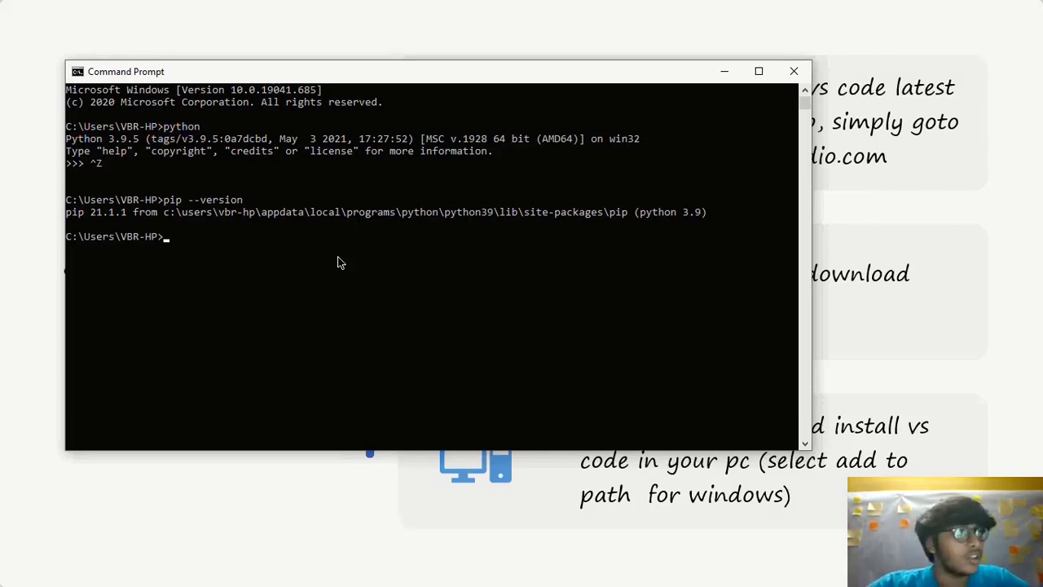
left_click(794, 79)
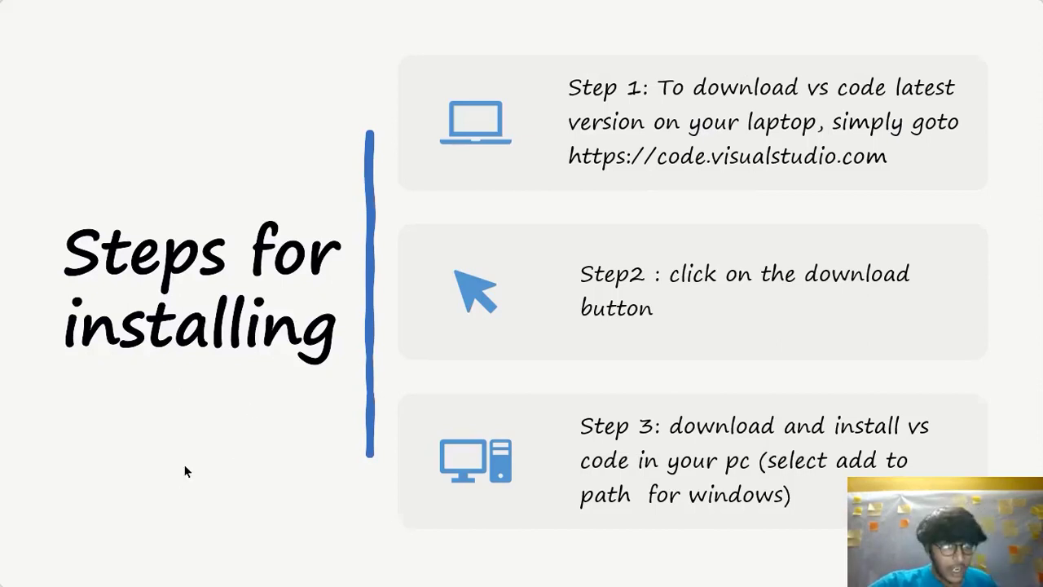
Step: Advance the slideshow to the "Setting up VS code" slide
key("super")
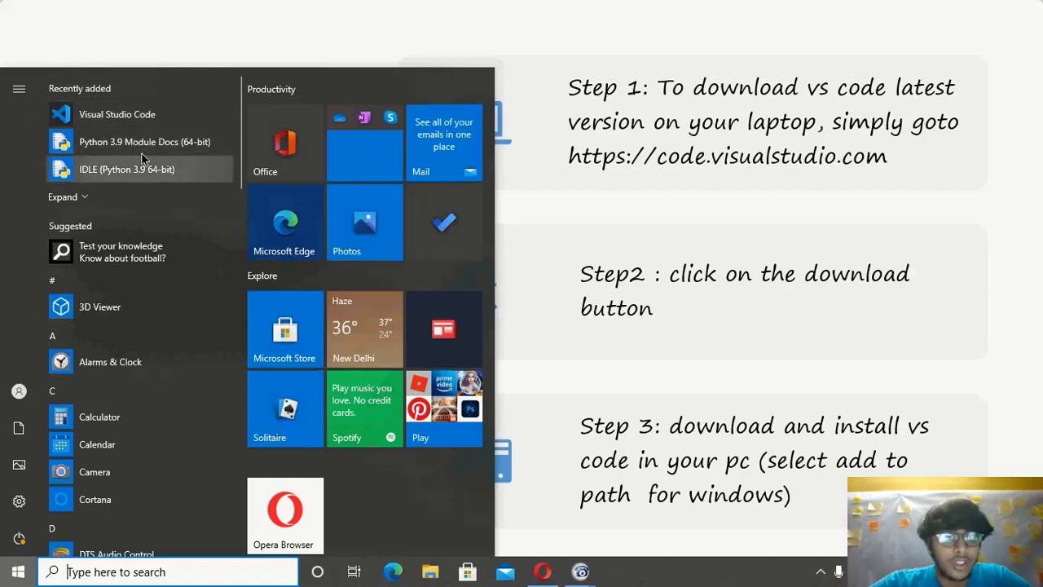
left_click(710, 229)
left_click(709, 229)
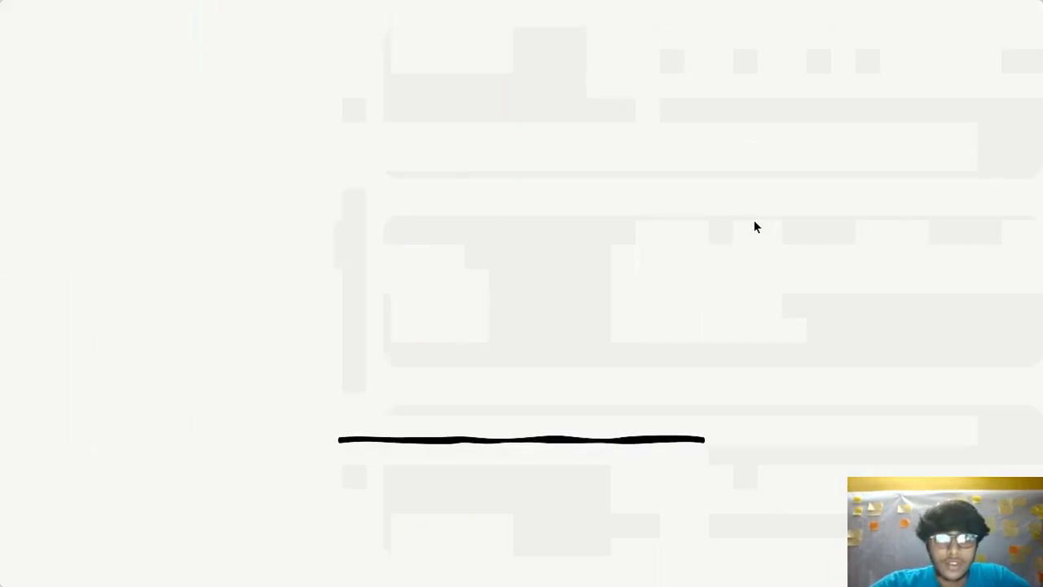
left_click(753, 220)
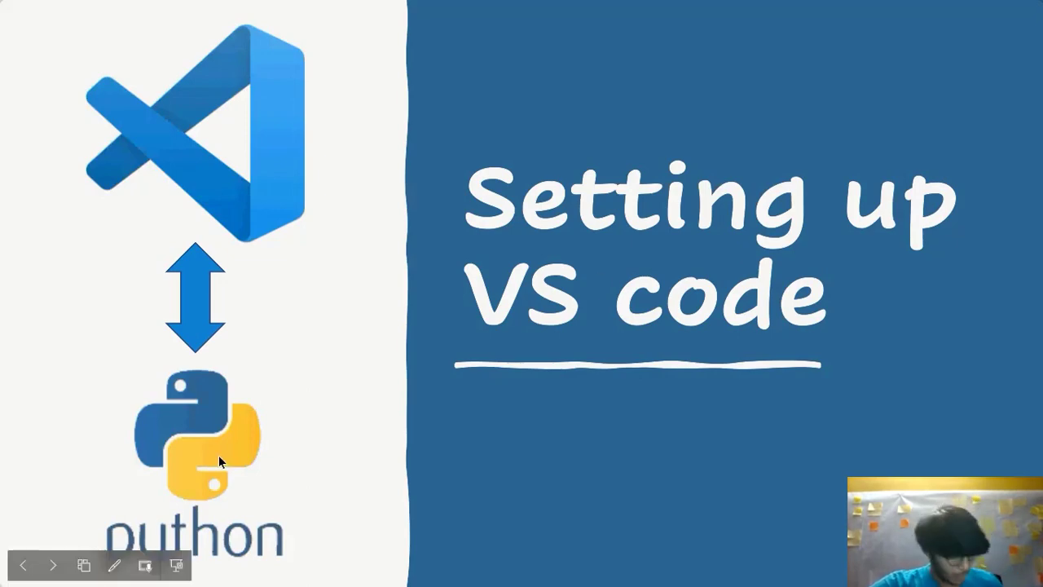
Step: Switch to Visual Studio Code and create a new file
key("super")
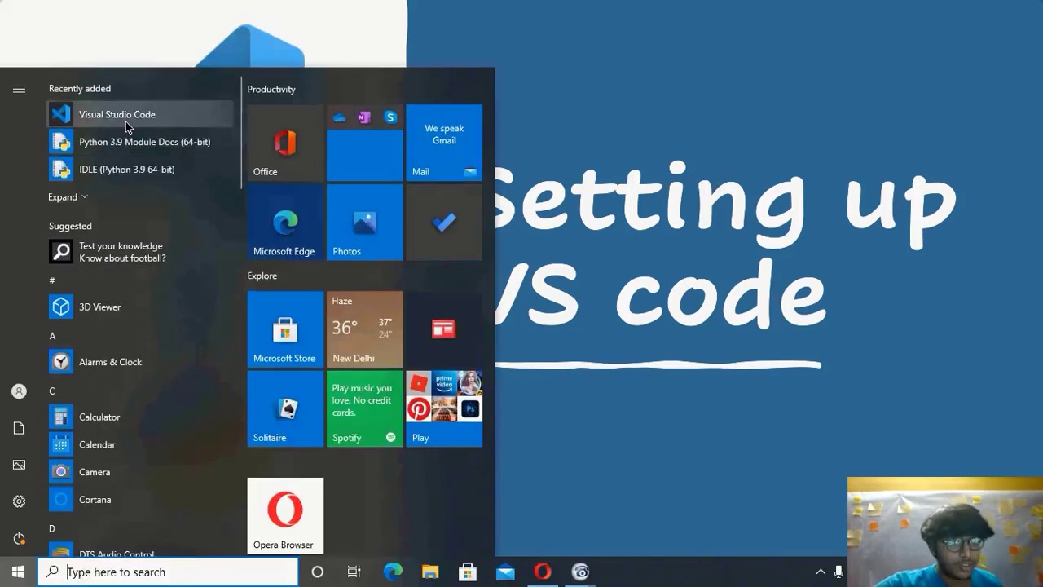
left_click(125, 121)
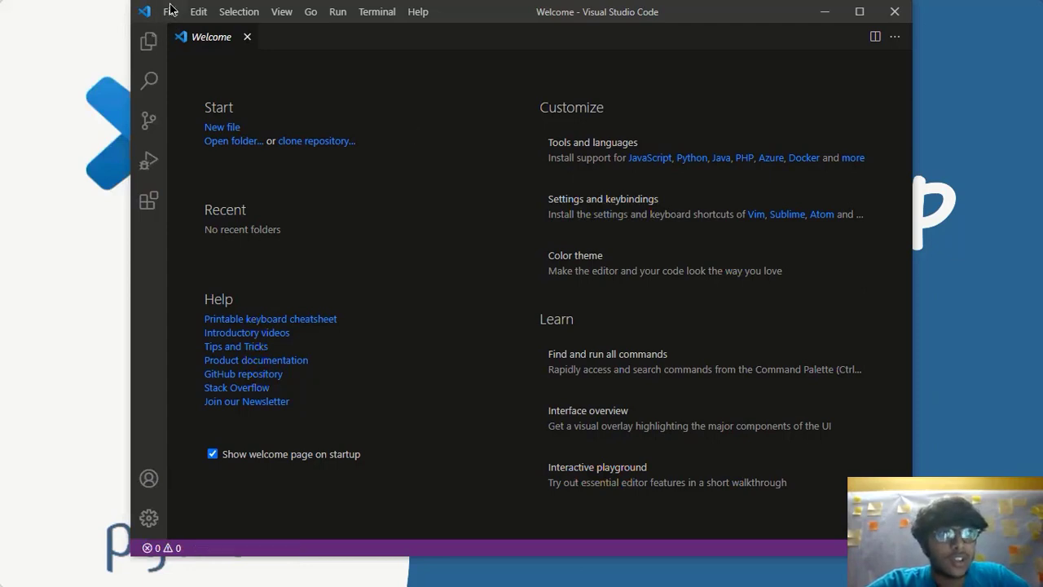
key("alt+f")
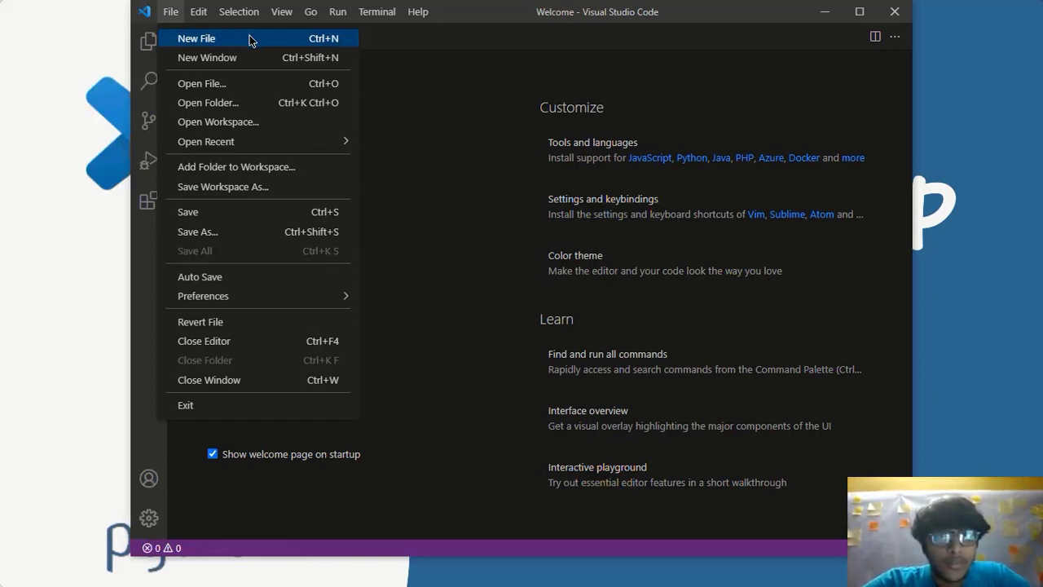
left_click(199, 41)
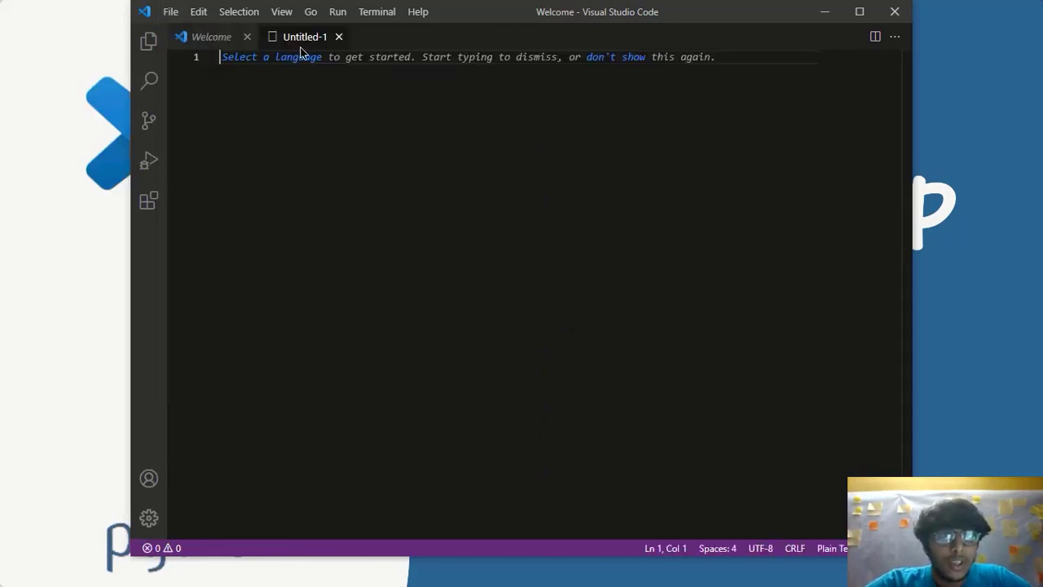
Step: Turn off showing the Welcome page on startup and close that page, leaving the untitled file open
key("ctrl+Tab")
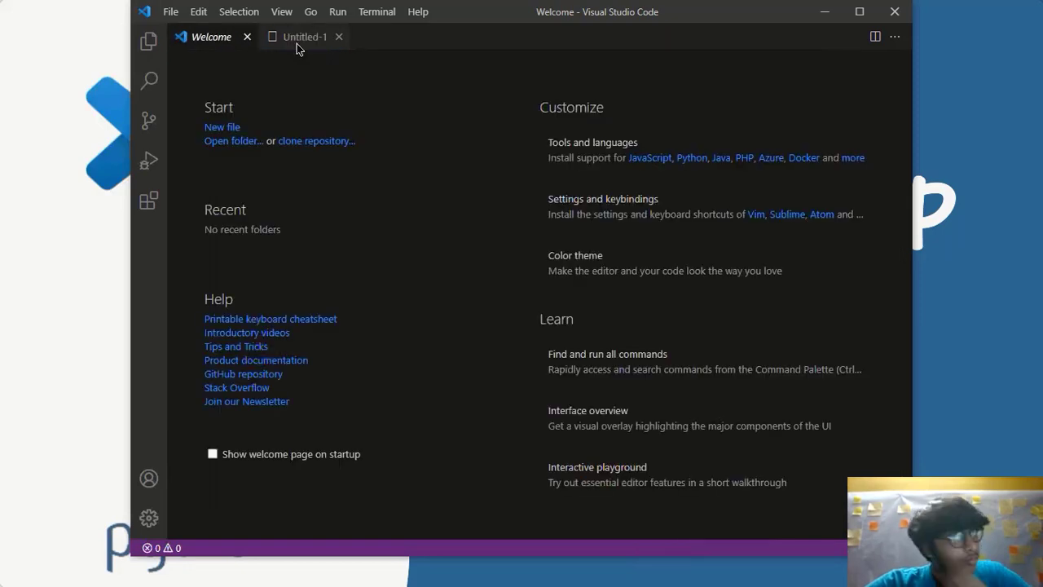
key("ctrl+w")
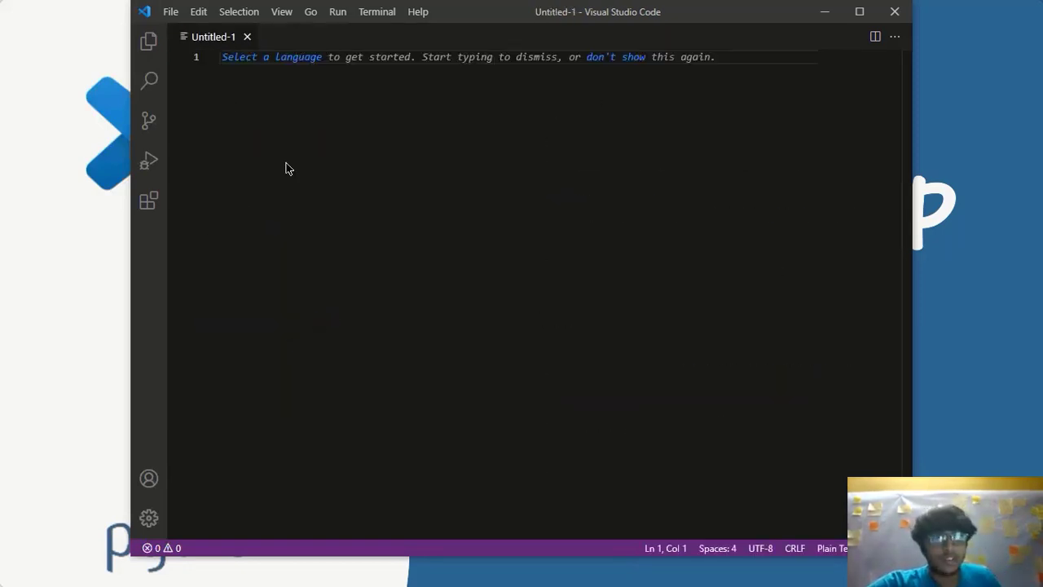
key("ctrl+s")
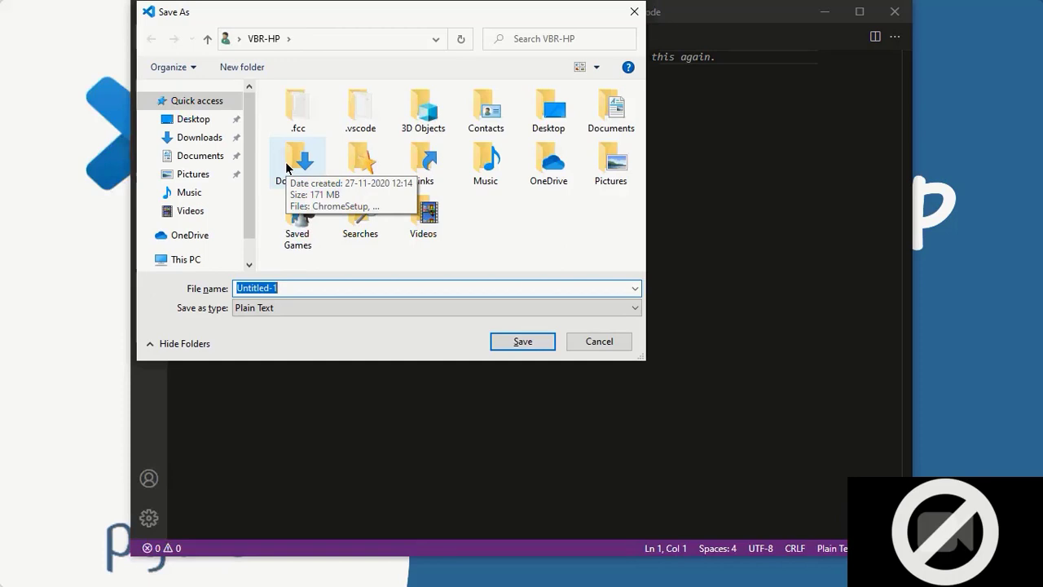
left_click(5, 192)
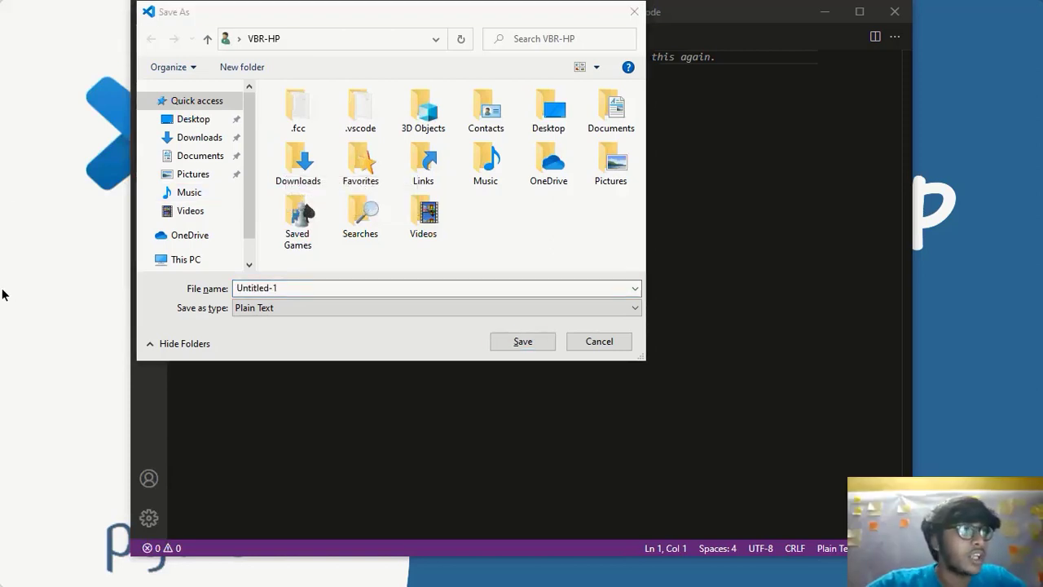
left_click(600, 342)
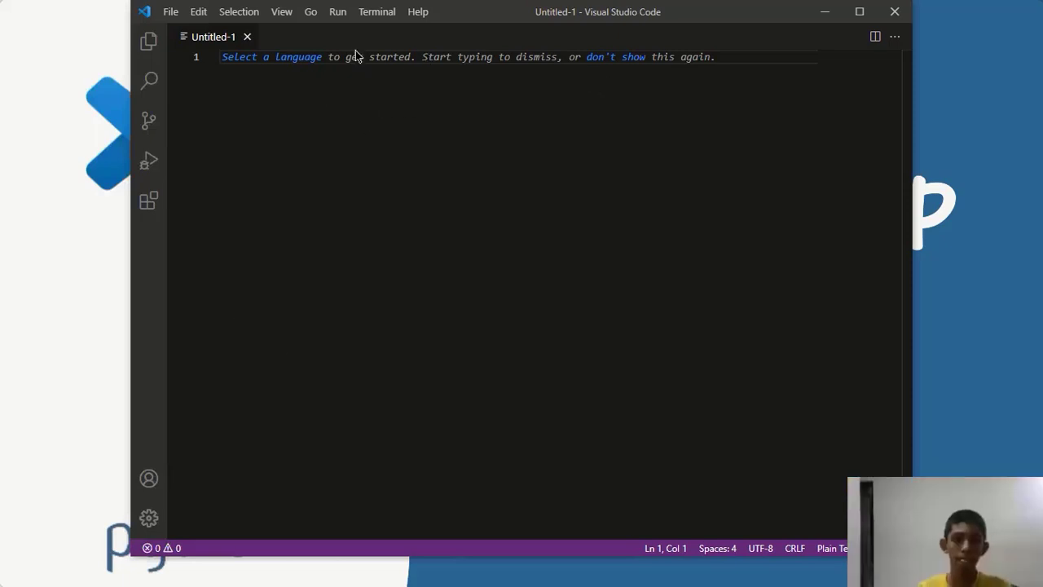
left_click(174, 15)
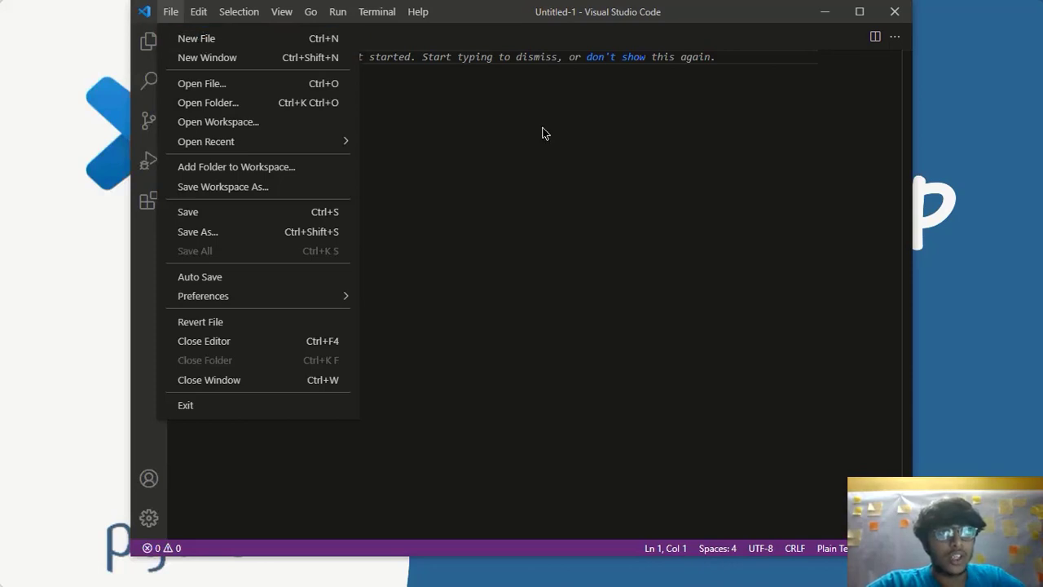
left_click(436, 88)
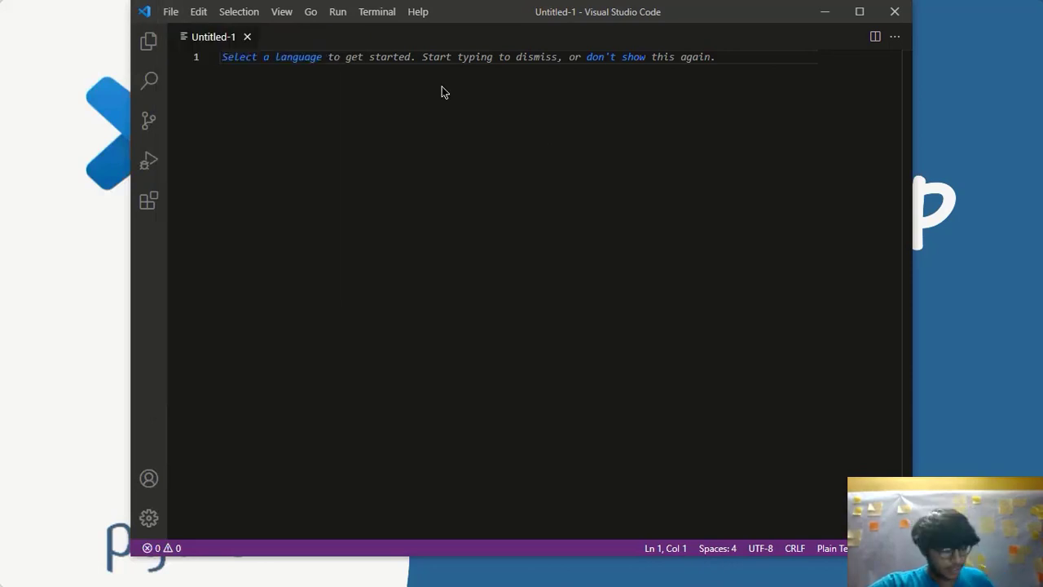
Step: Save the untitled file as FirstProgam.py in the user's home folder
key("ctrl+s")
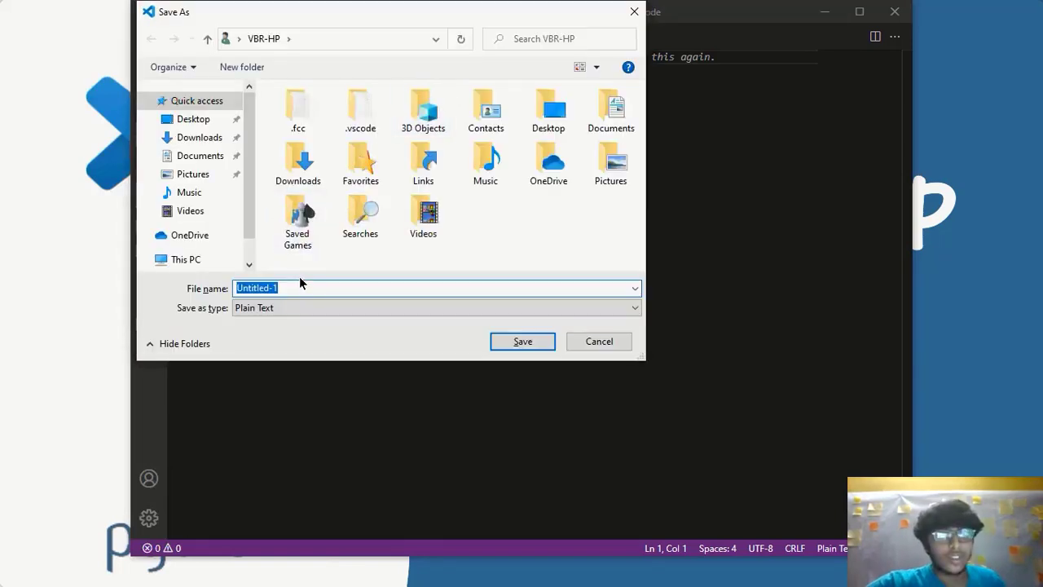
key("BackSpace")
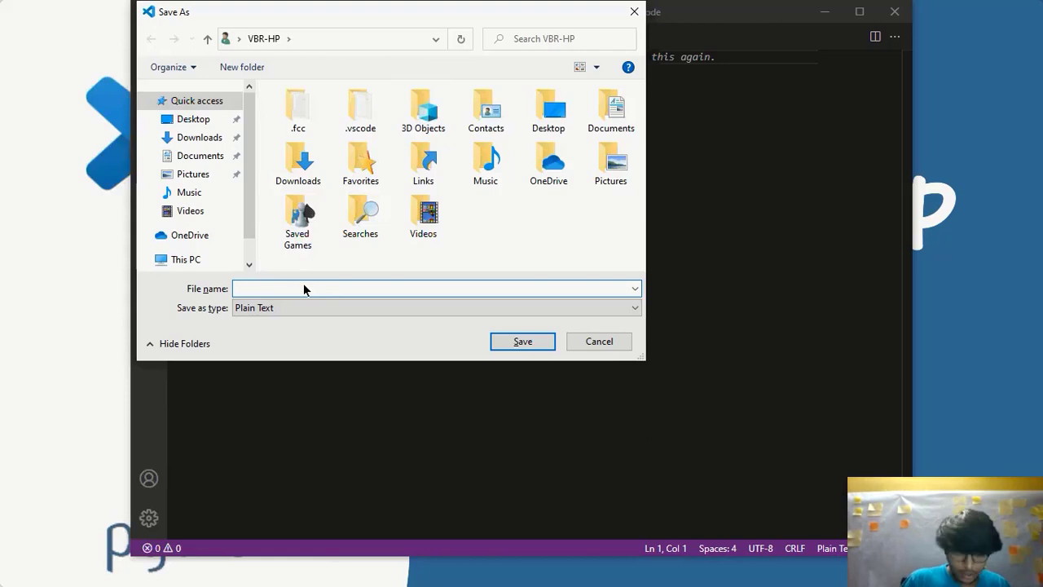
type("F")
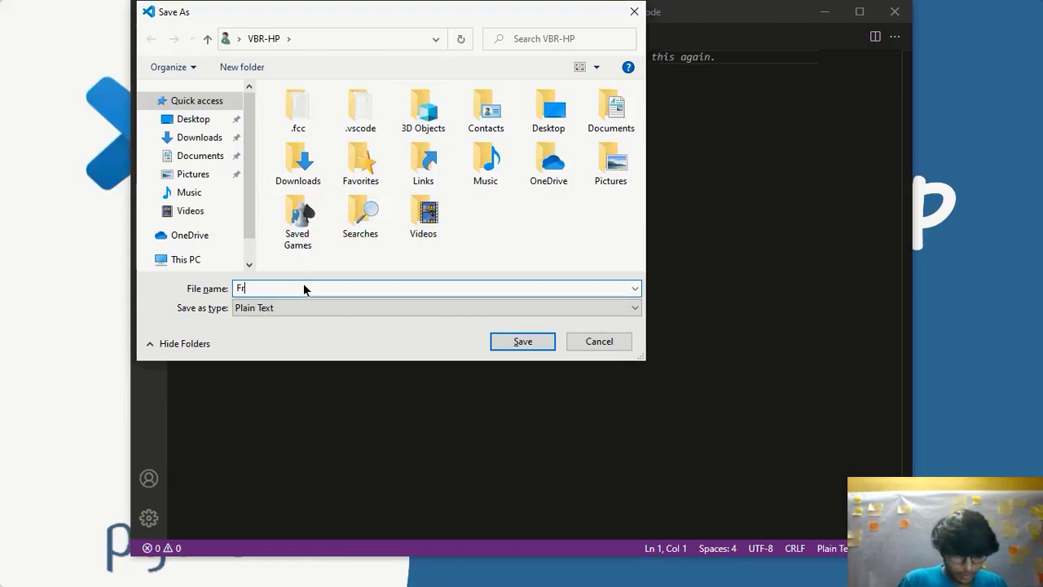
type("irst")
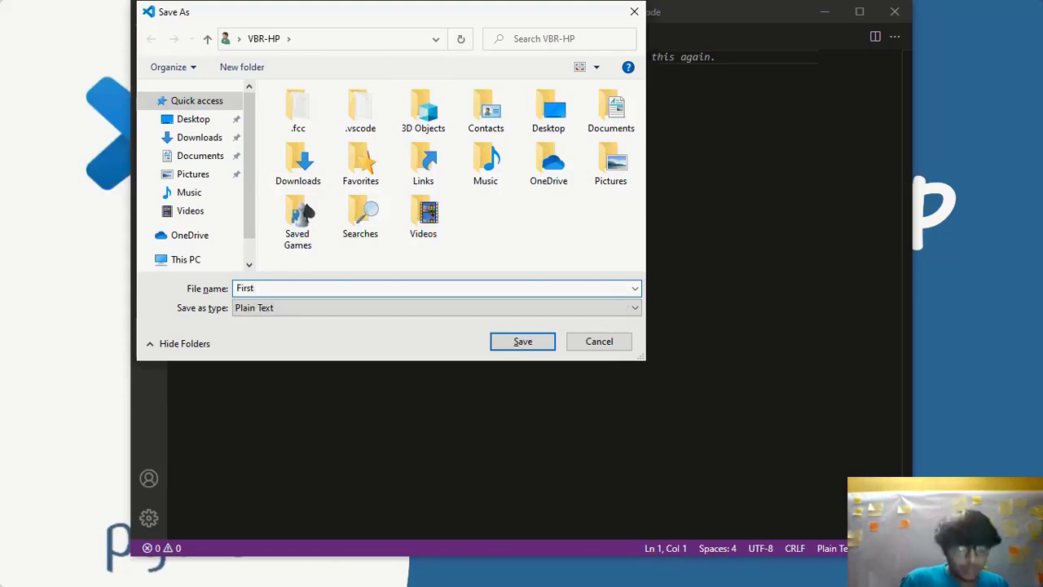
type("Progam")
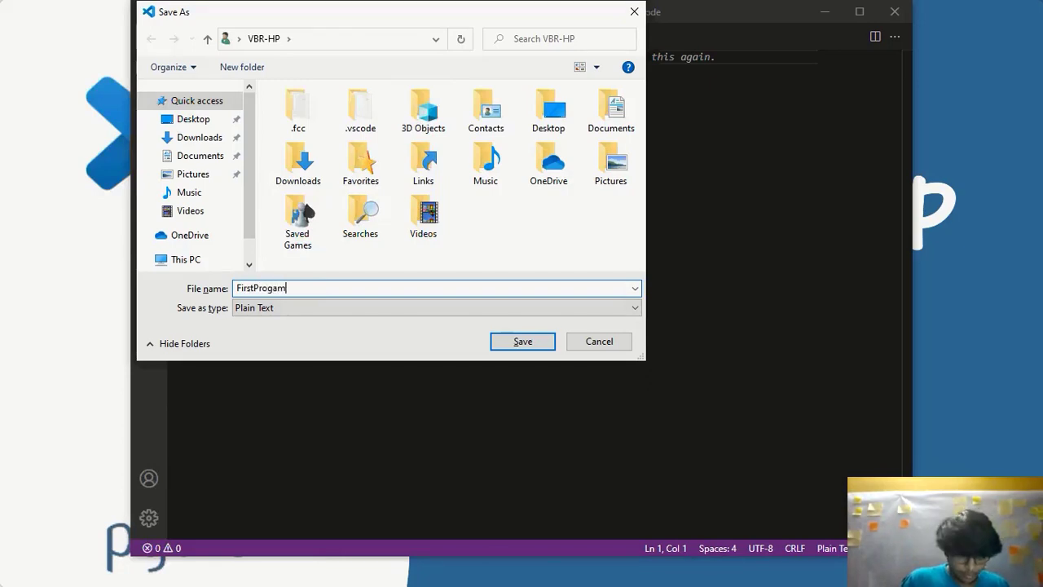
type(".py")
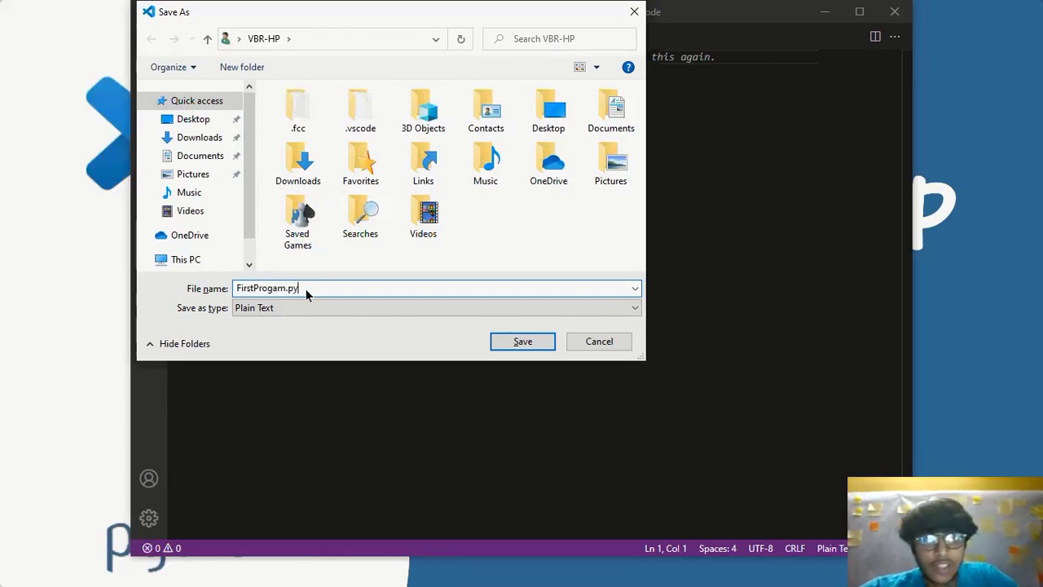
left_click_drag(286, 289, 299, 292)
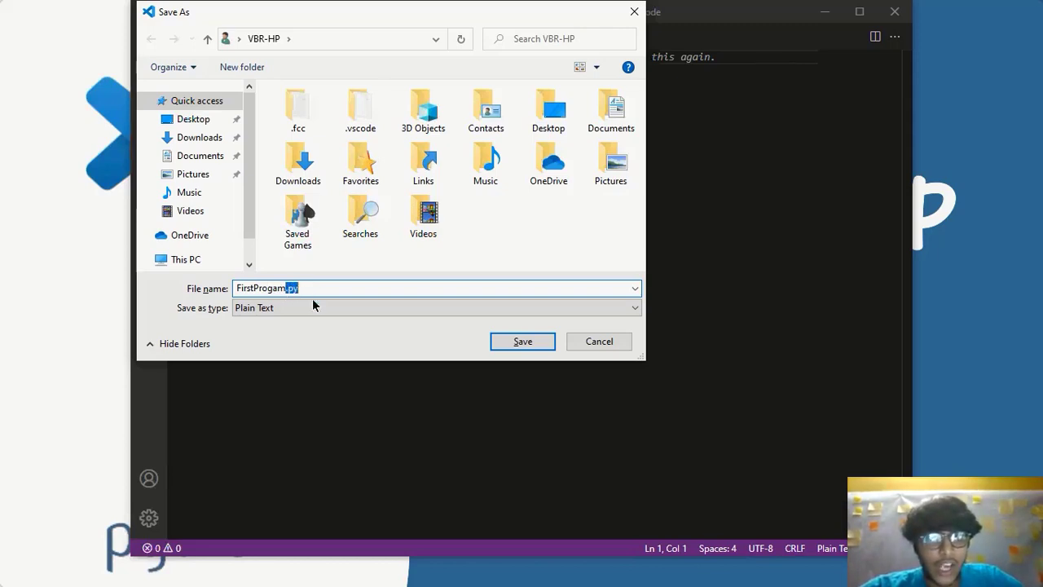
key("Tab")
left_click(313, 310)
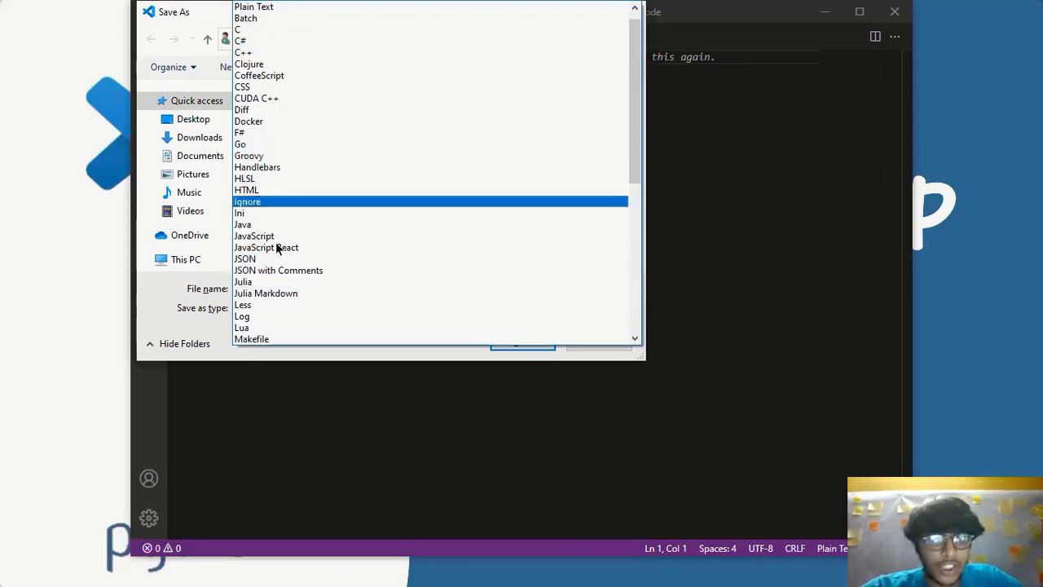
left_click(201, 330)
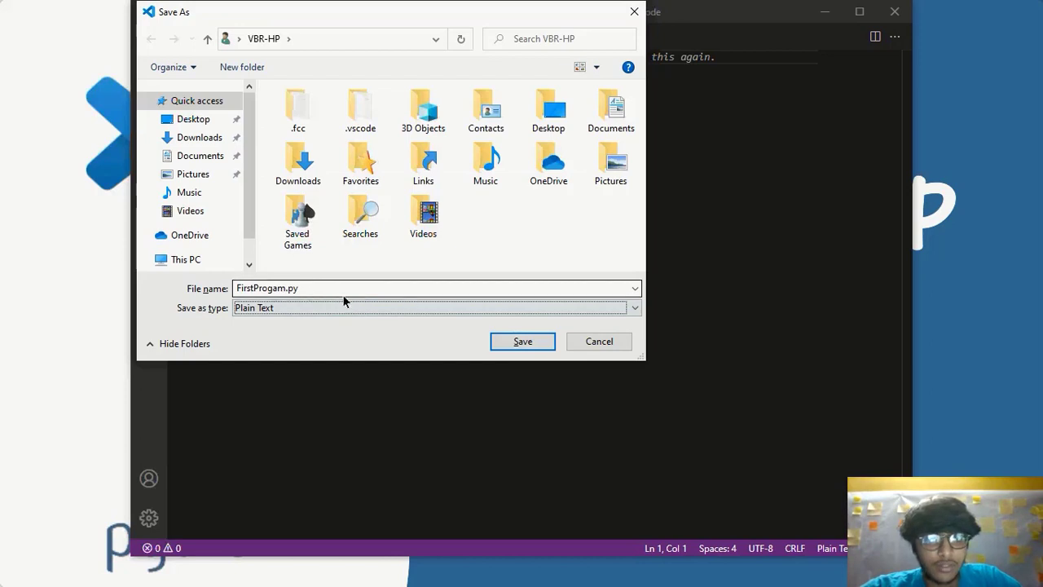
left_click(544, 340)
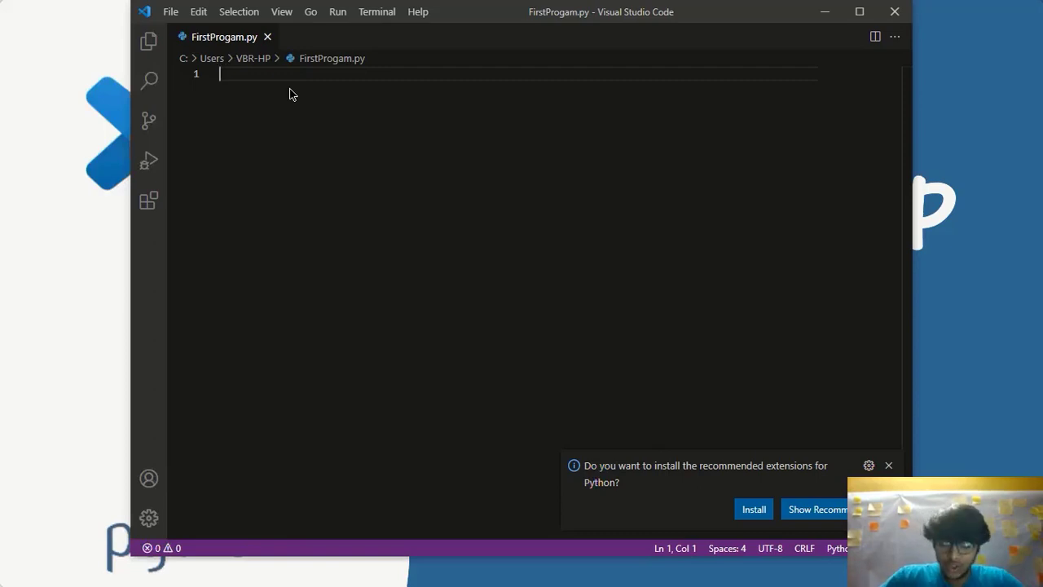
Step: Write a print statement on line 1 of FirstProgam.py that outputs the author's full name in single quotes
type("print(")
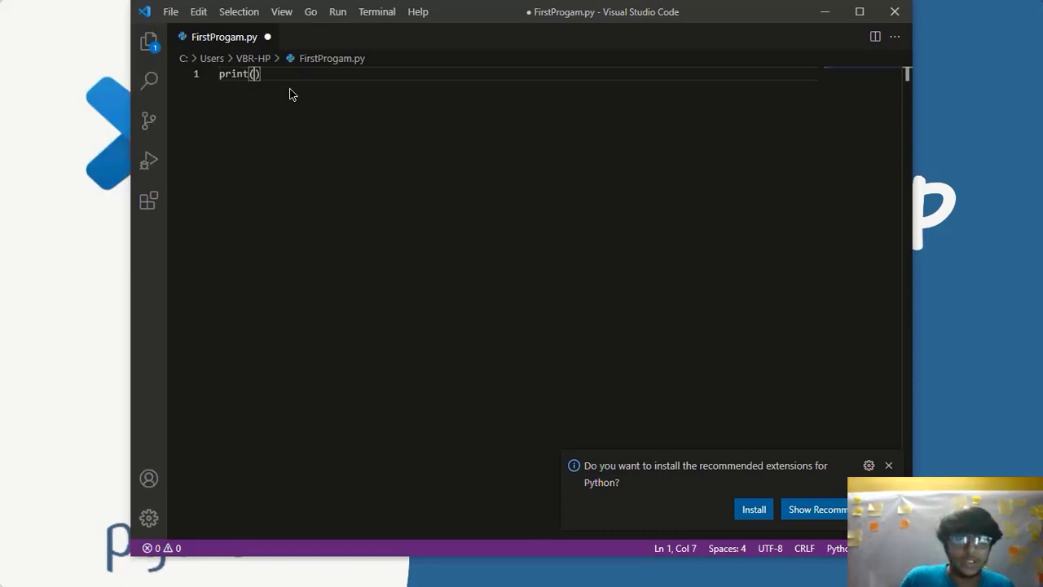
type("'")
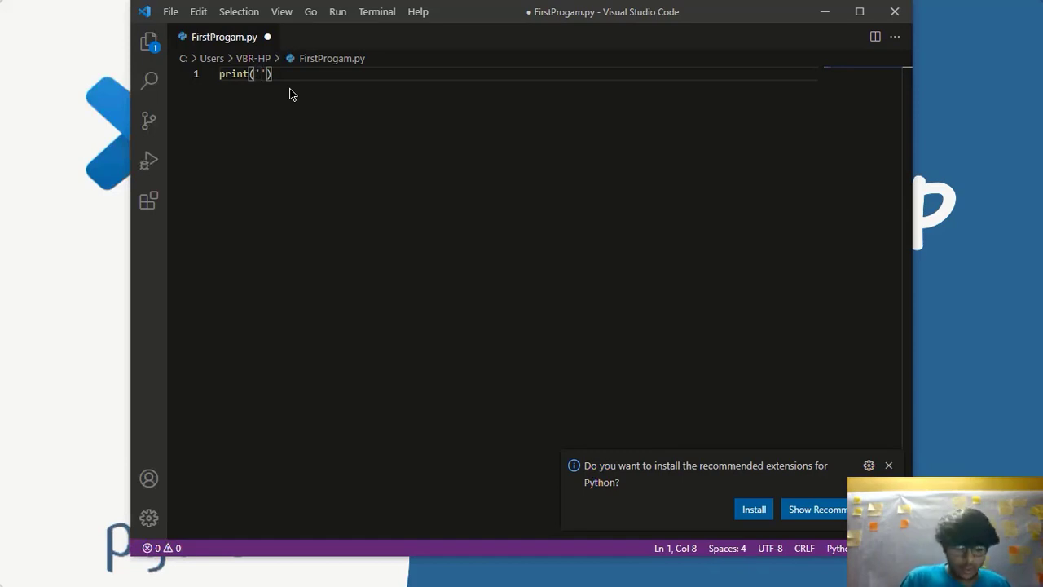
type("Vybhav Raghav")
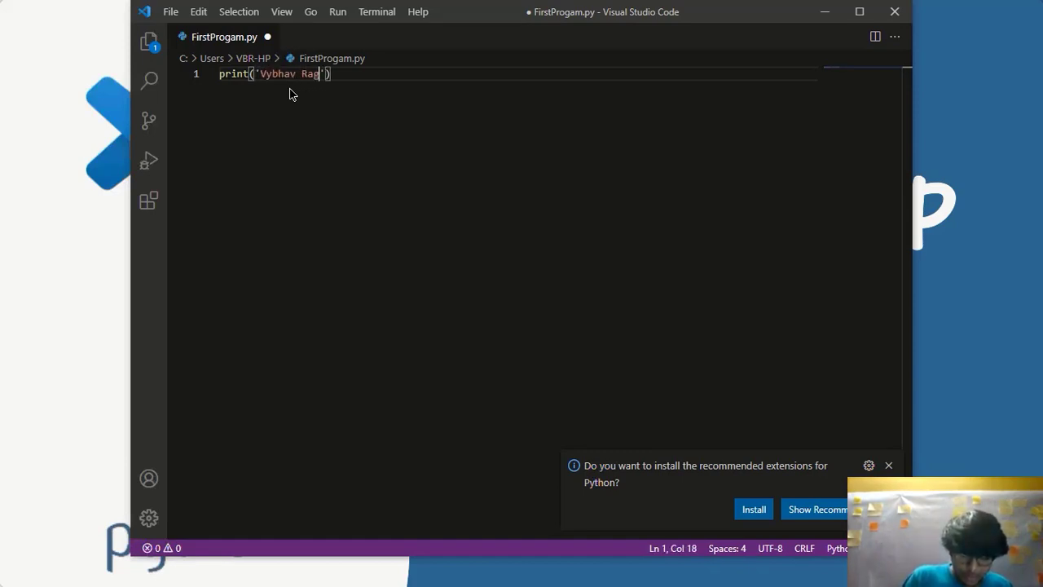
type("endra Deva")
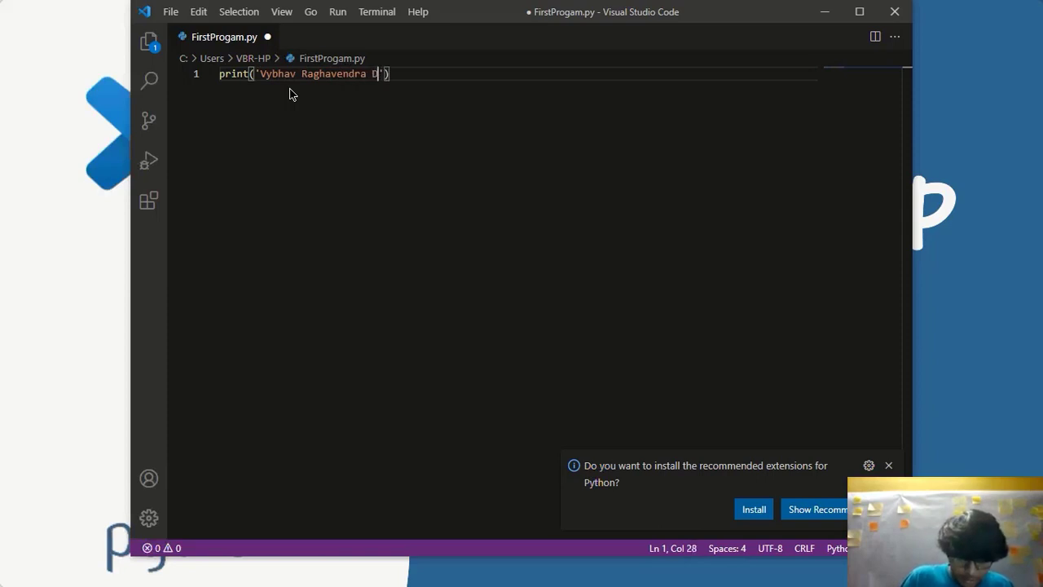
type("ra")
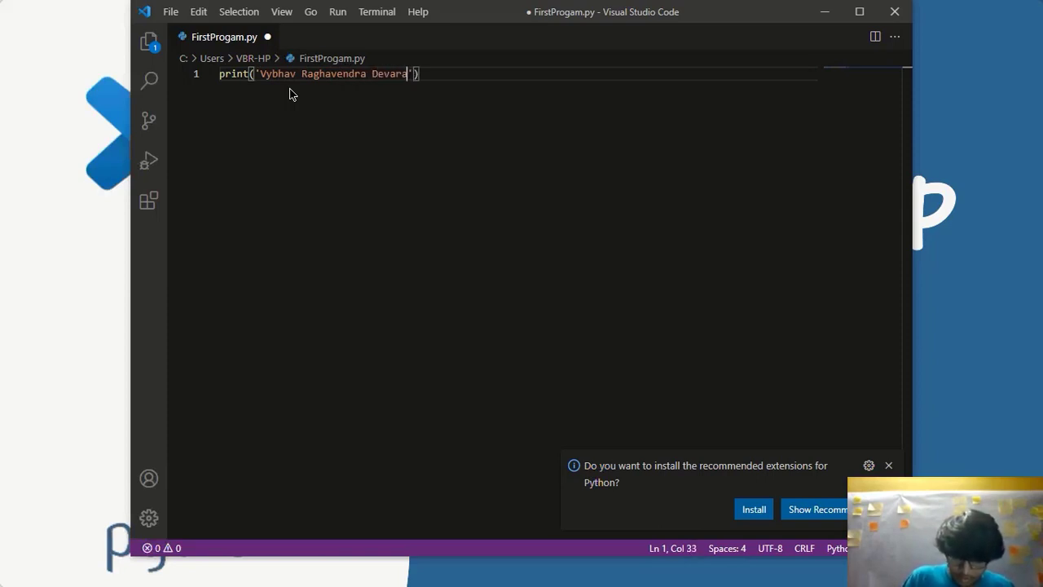
type("konda")
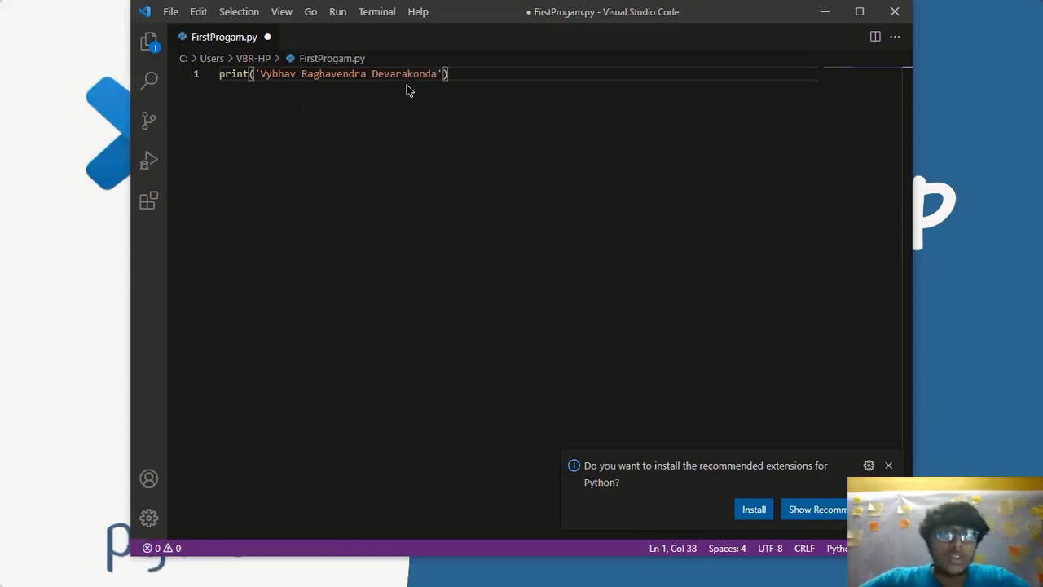
left_click(470, 122)
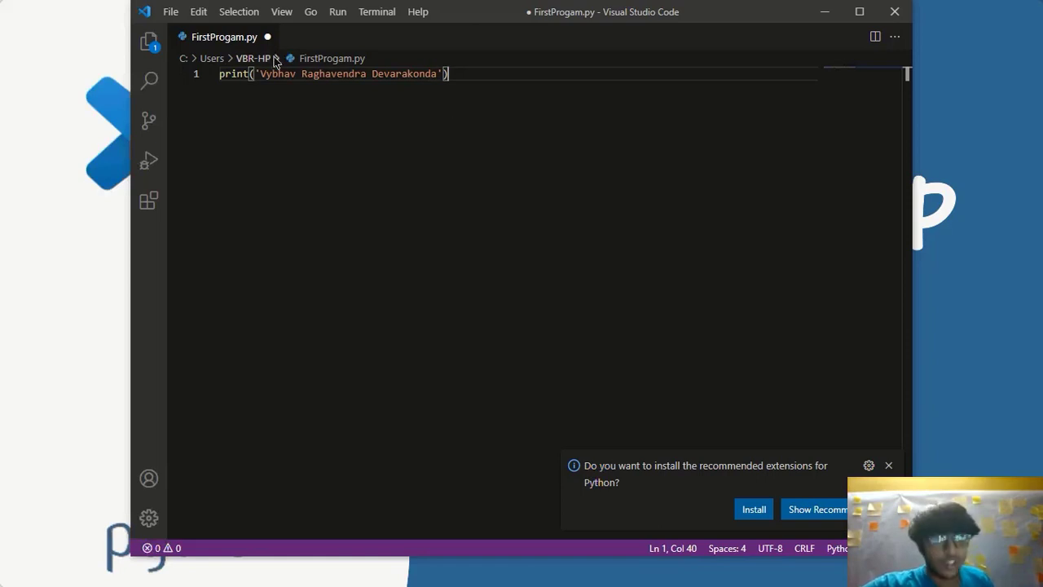
Step: Save FirstProgam.py and dismiss the notification about recommended Python extensions
left_click(177, 15)
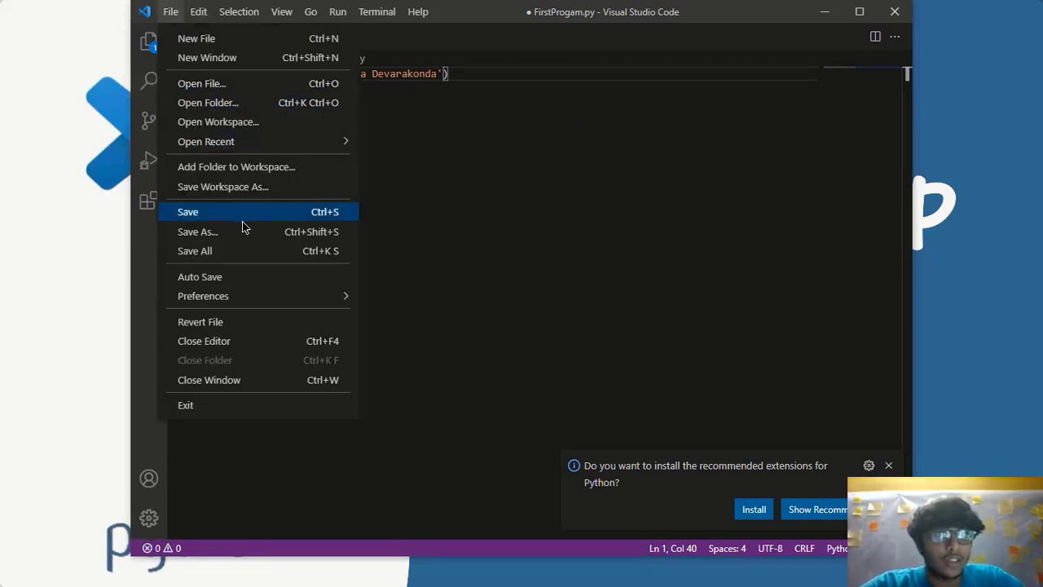
left_click(332, 214)
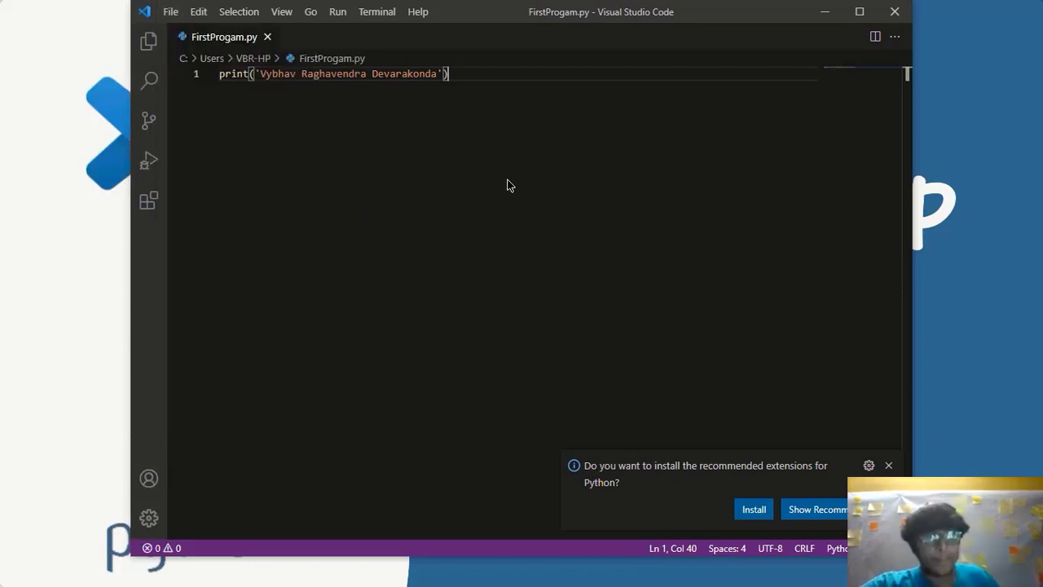
left_click(888, 465)
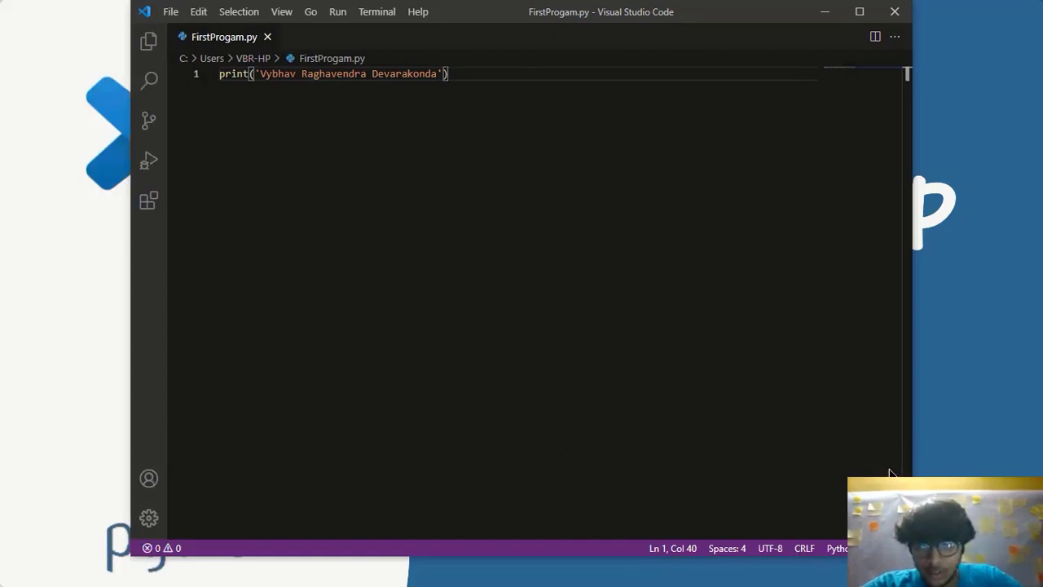
right_click(461, 168)
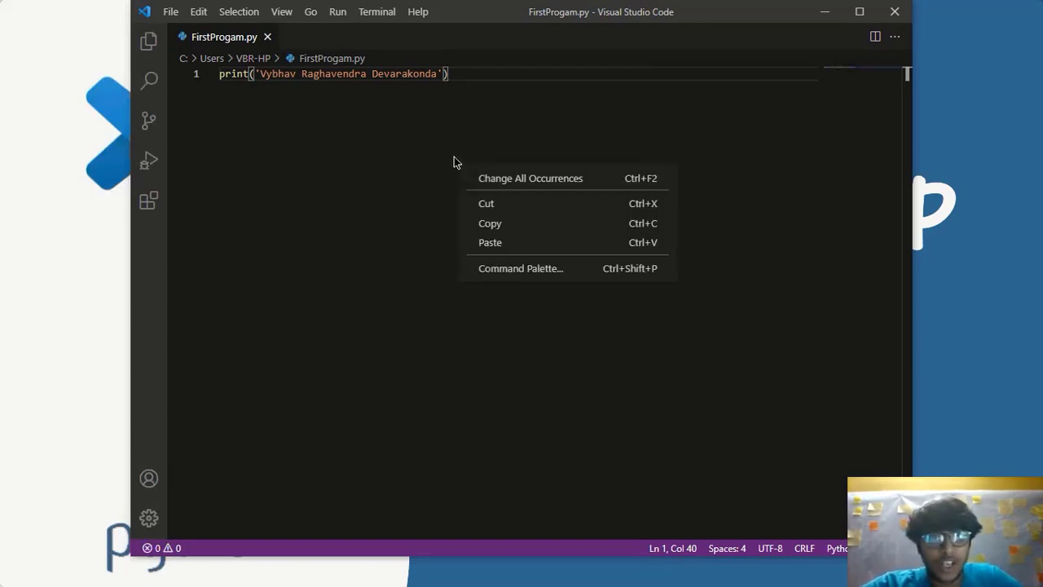
left_click(439, 94)
right_click(408, 90)
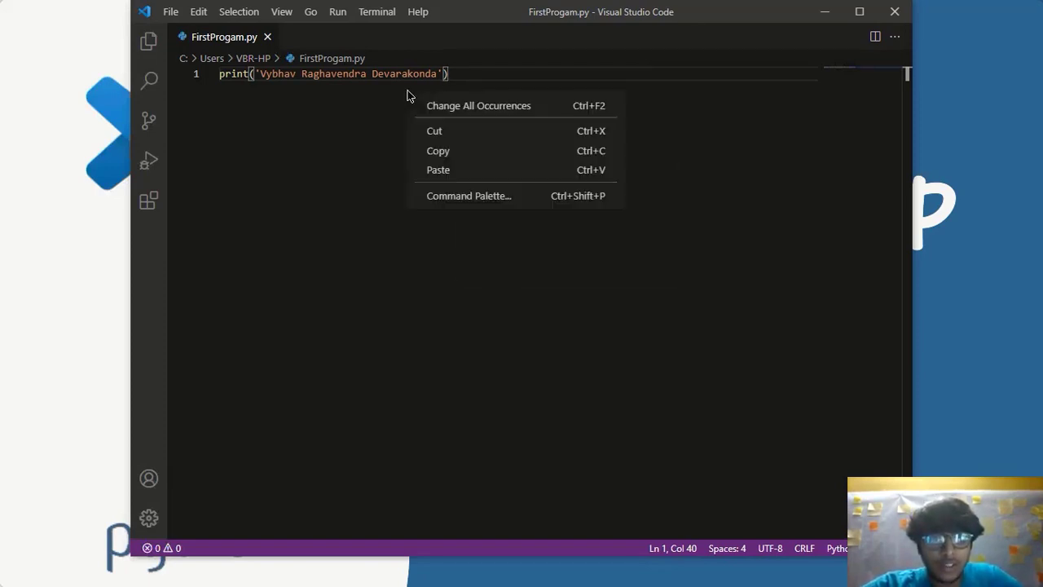
left_click(470, 79)
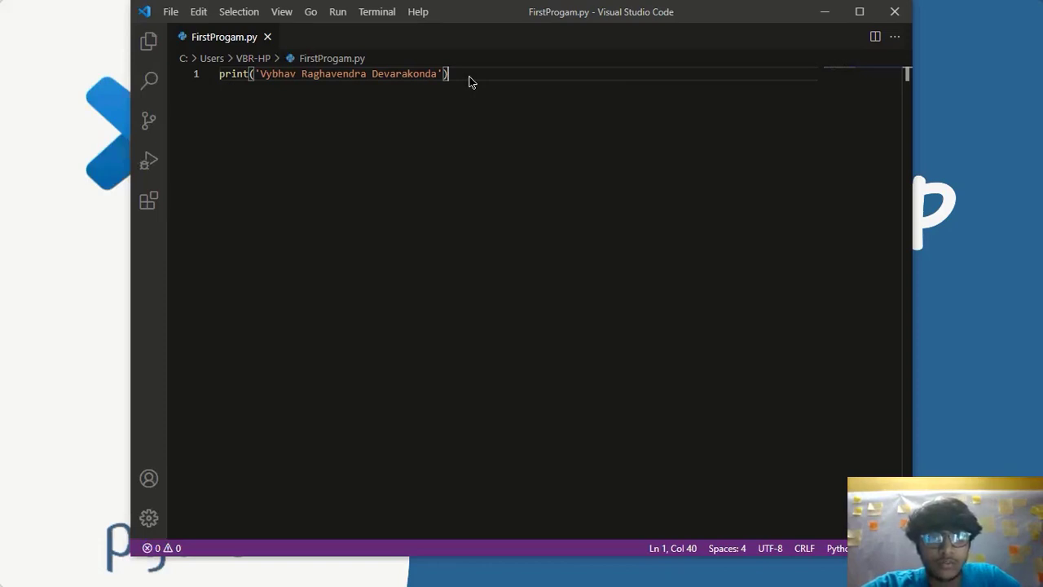
right_click(468, 78)
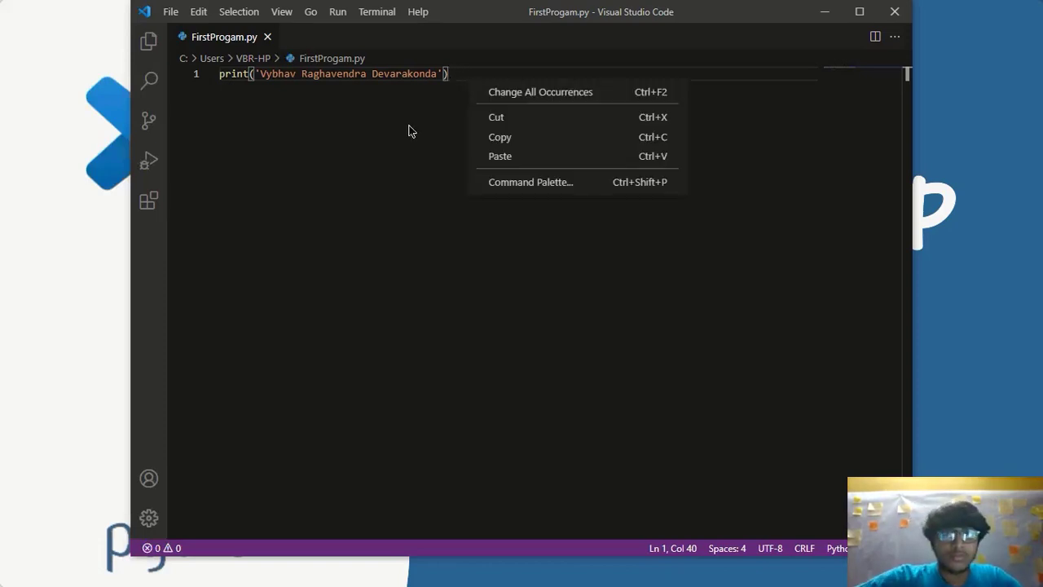
left_click(435, 126)
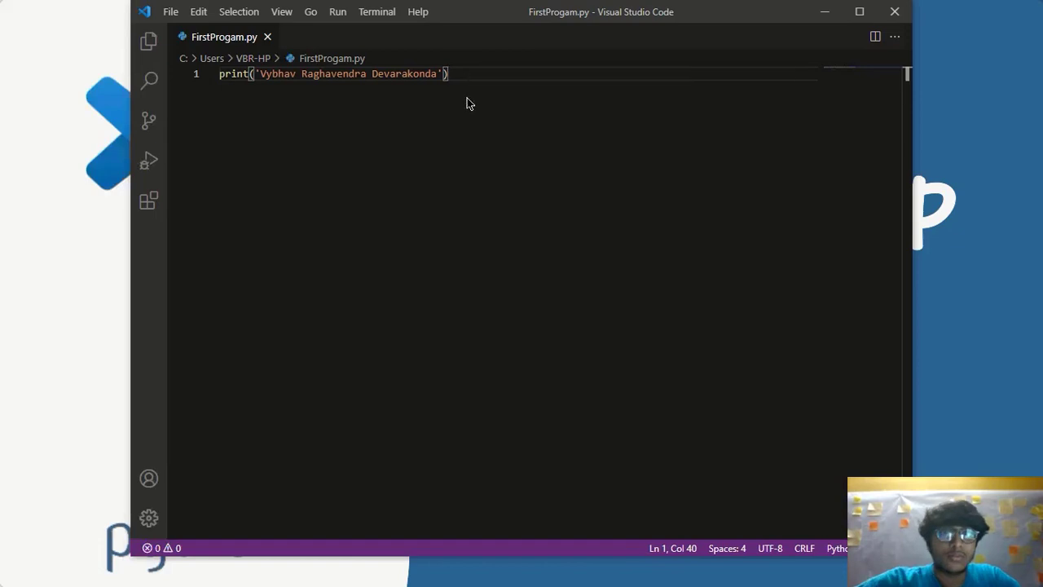
Step: Add three blank lines below the print statement
key("Return")
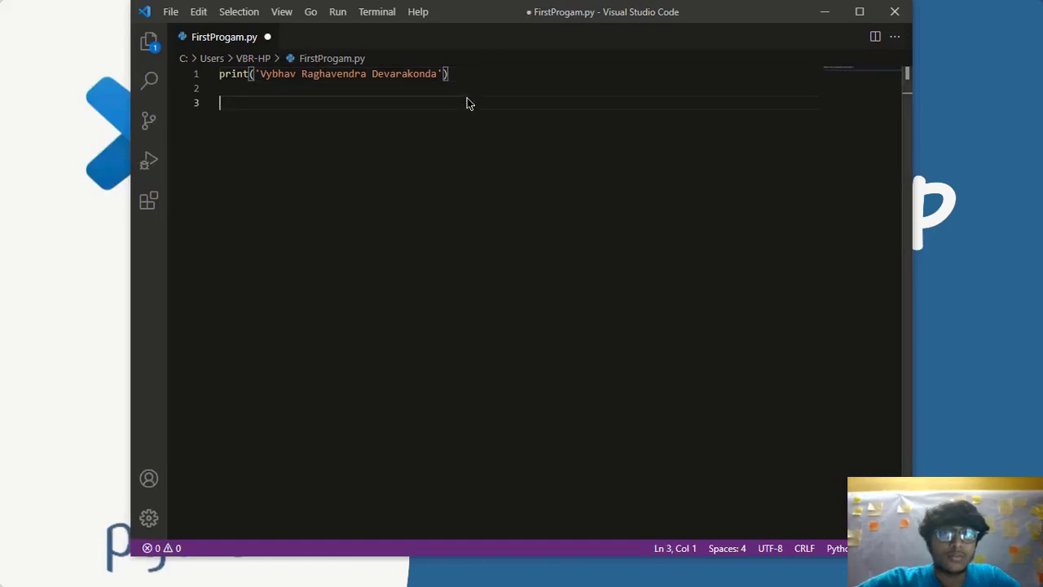
key("Return")
key("Return")
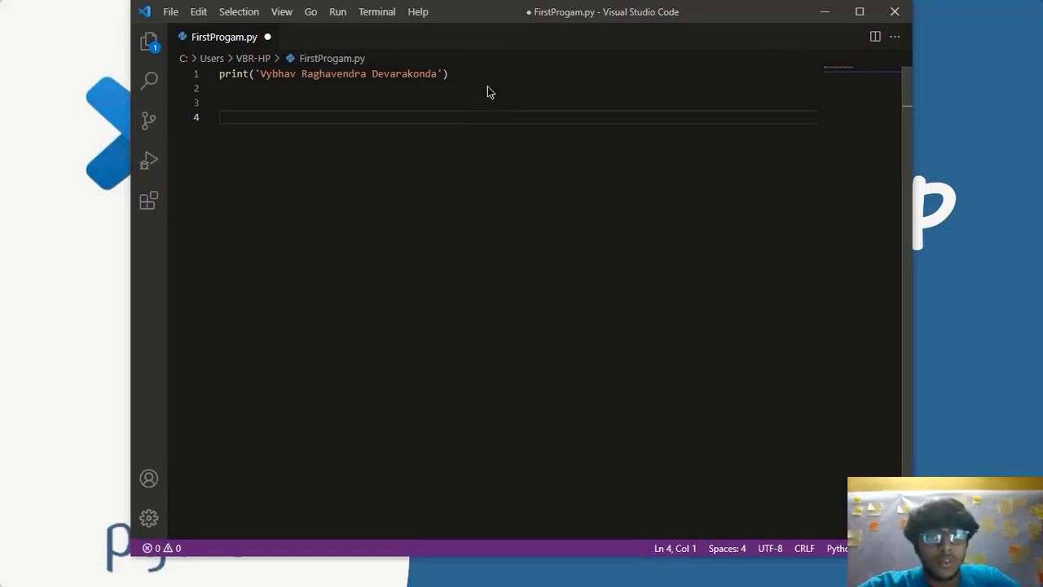
right_click(488, 91)
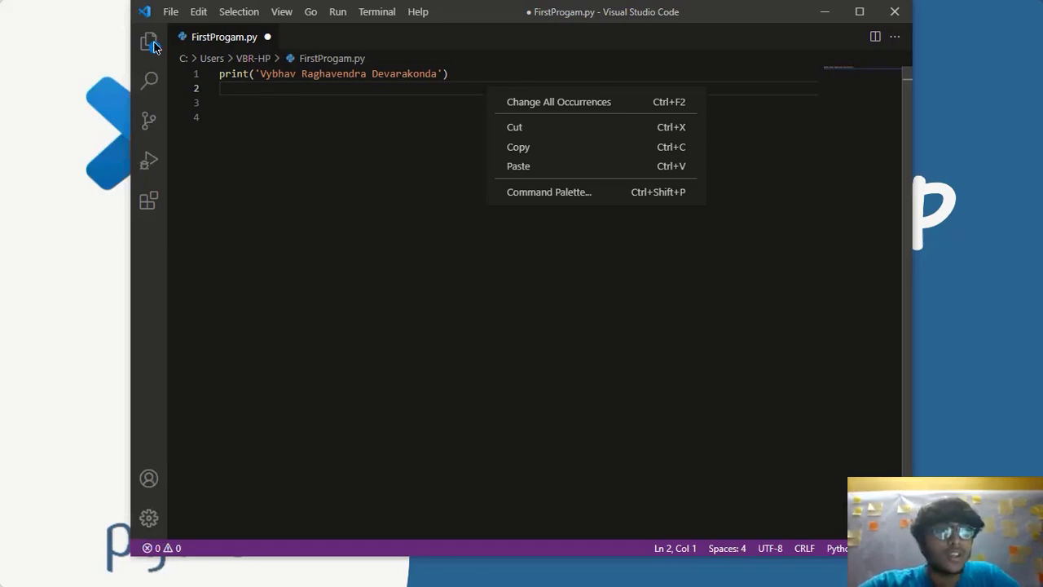
key("Escape")
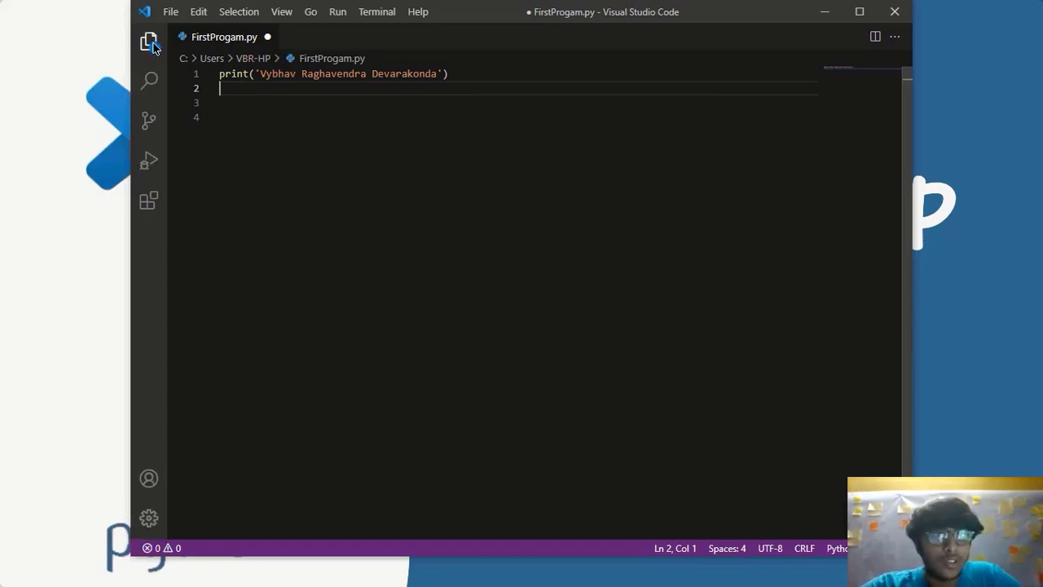
Step: Search the extension marketplace for "python" and install the Python extension by Microsoft
left_click(153, 46)
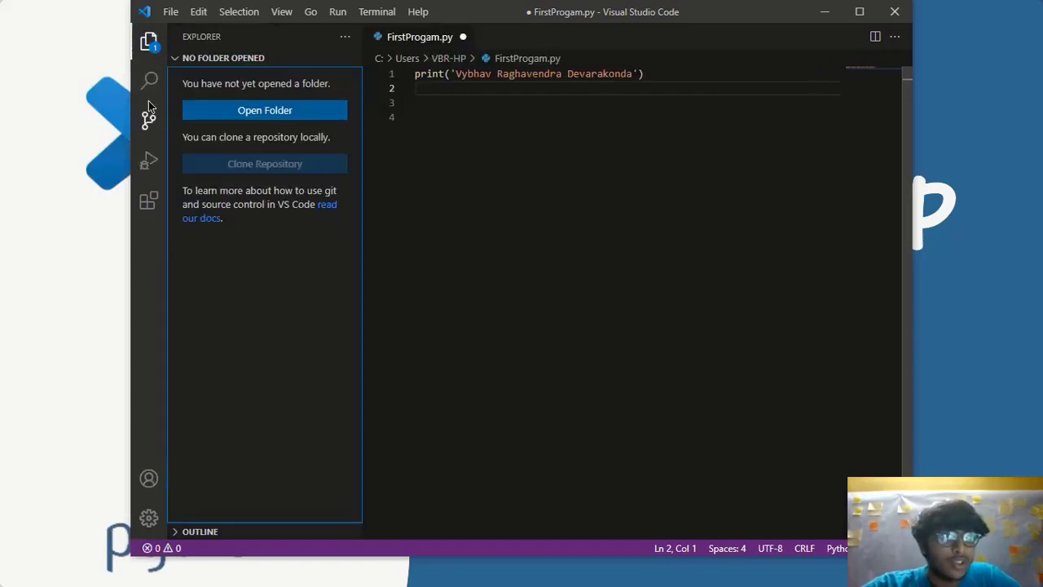
left_click(149, 205)
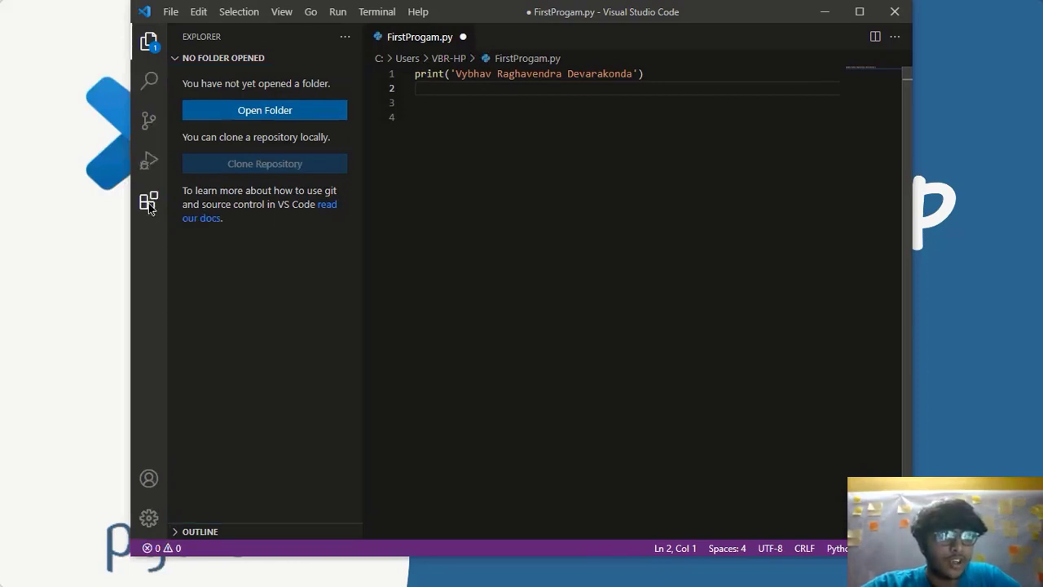
left_click(150, 207)
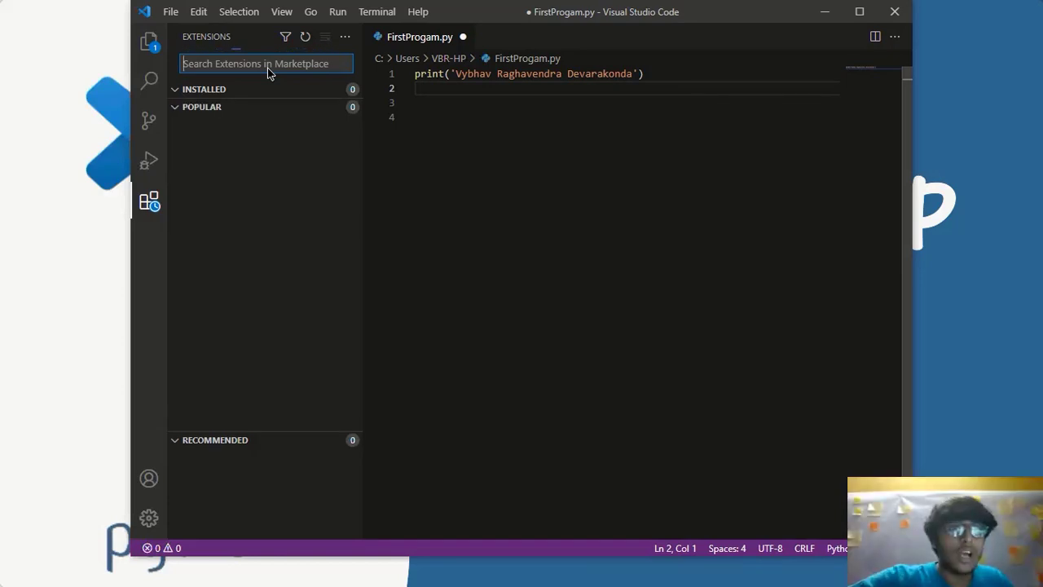
type("python")
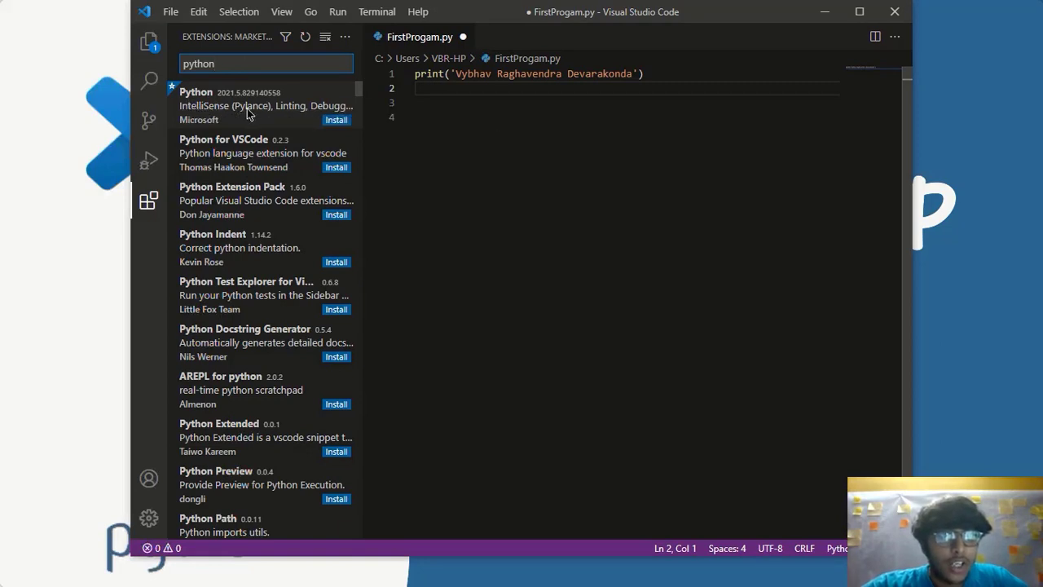
left_click(335, 120)
Step: Switch to File Explorer and open the user's home folder under Users on Local Disk (C:)
key("super")
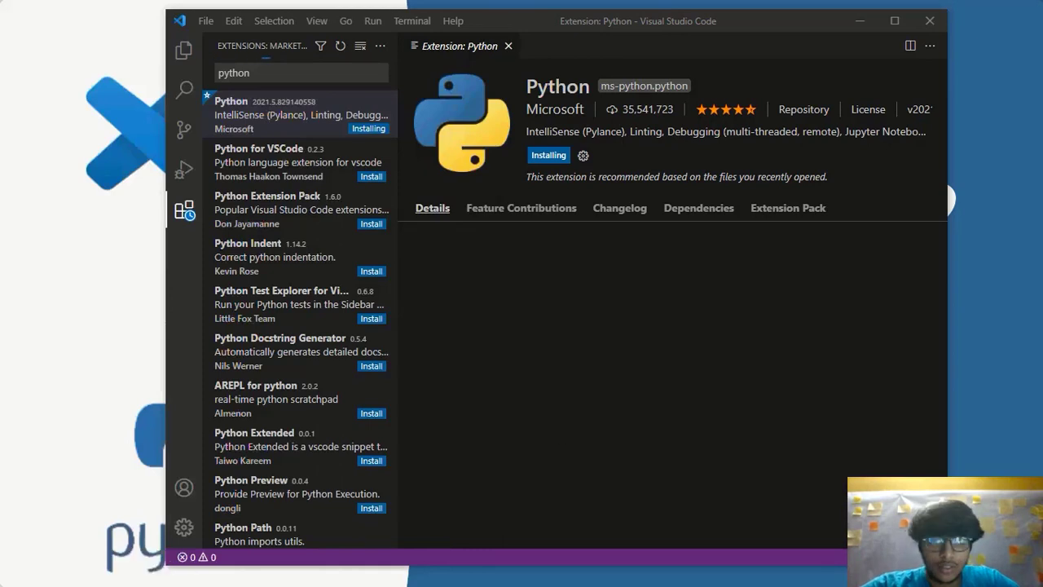
key("super+e")
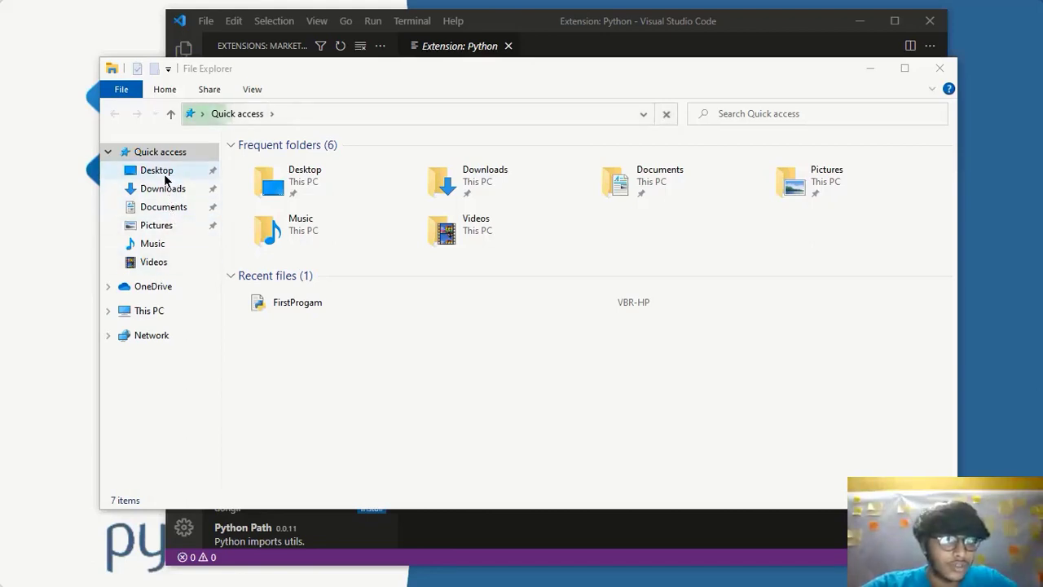
left_click(122, 311)
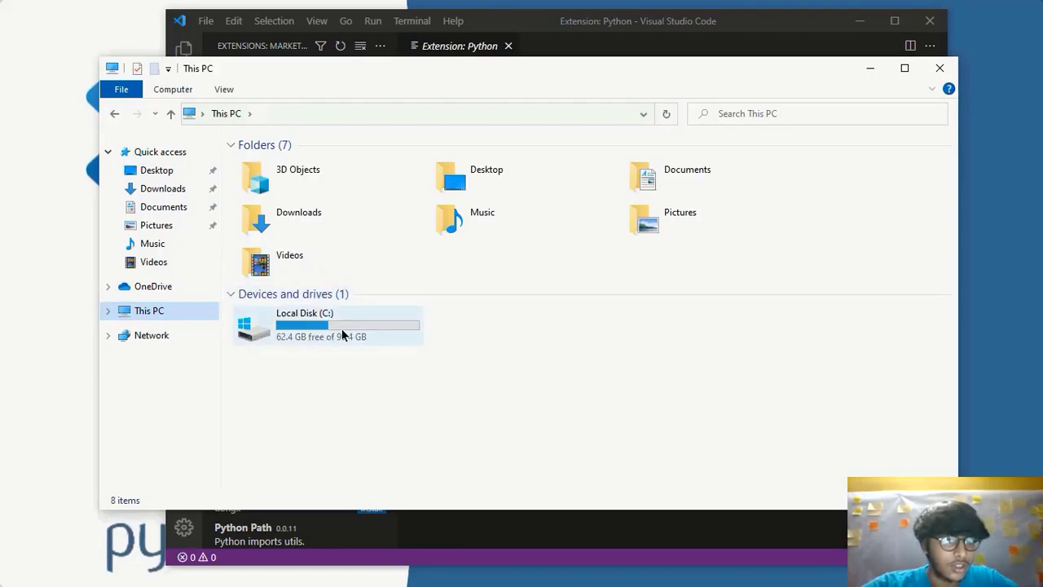
left_click(341, 329)
double_click(342, 329)
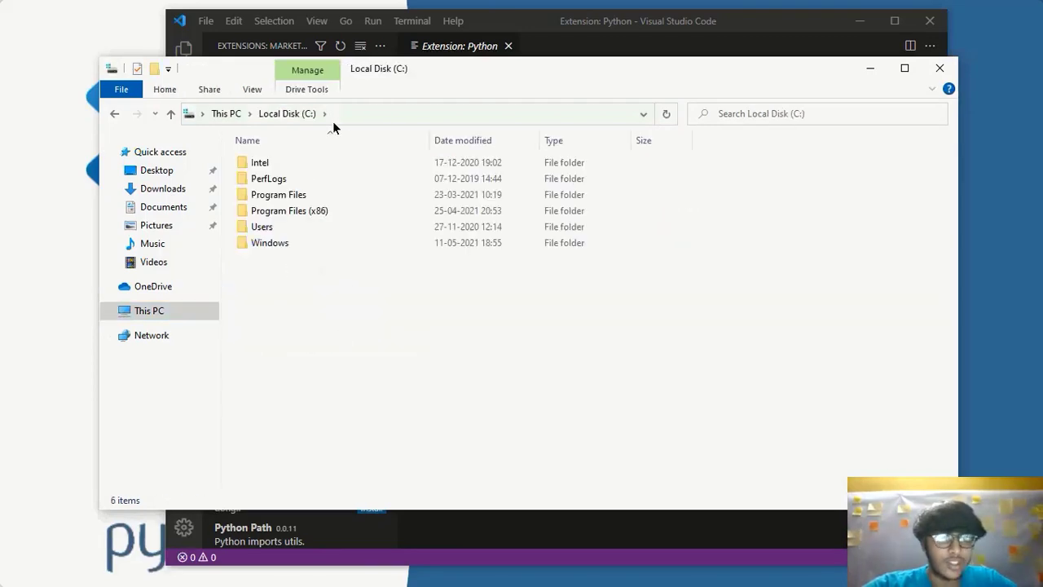
double_click(281, 231)
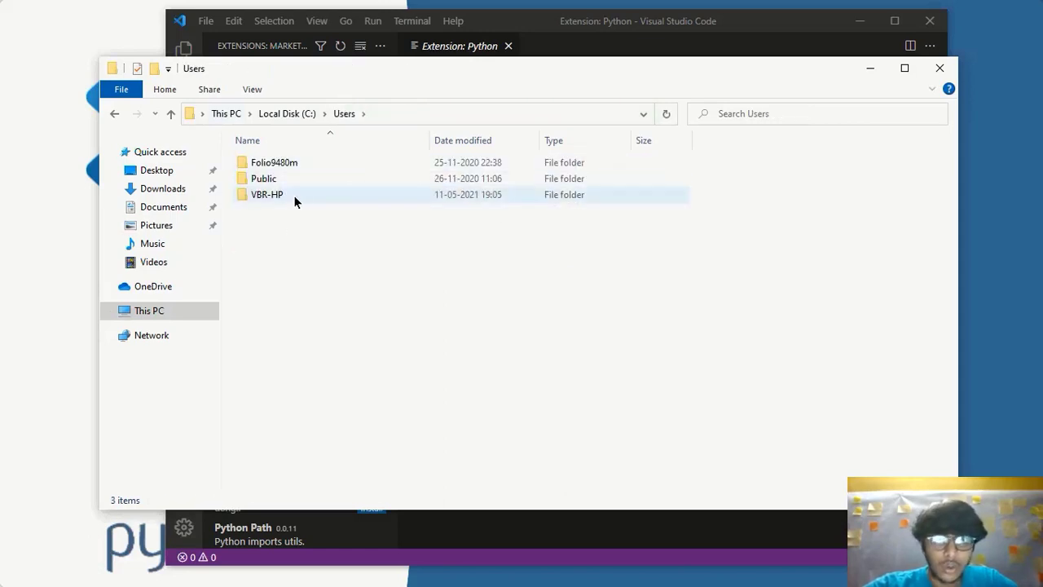
double_click(293, 194)
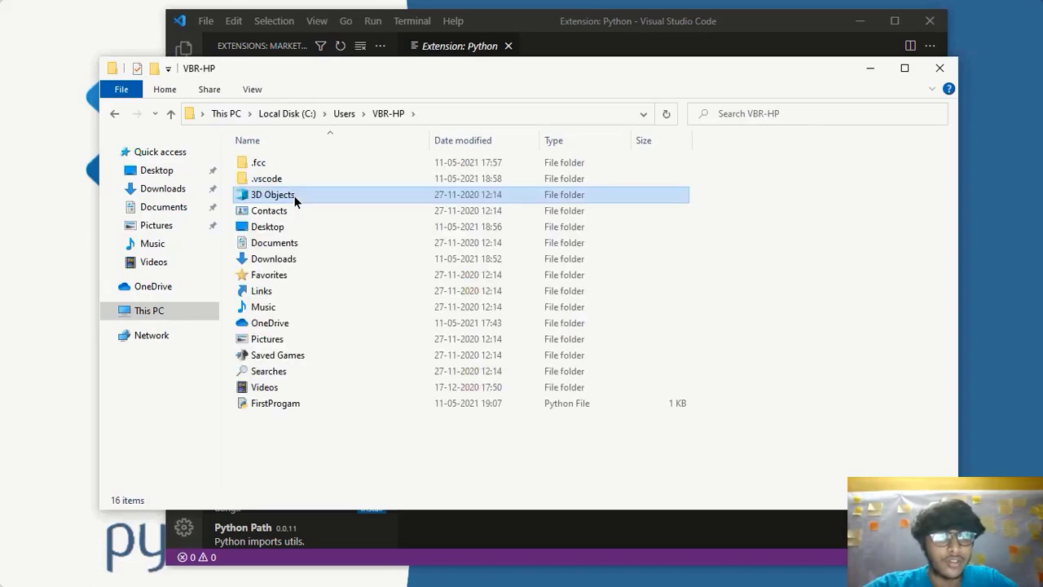
left_click(294, 196)
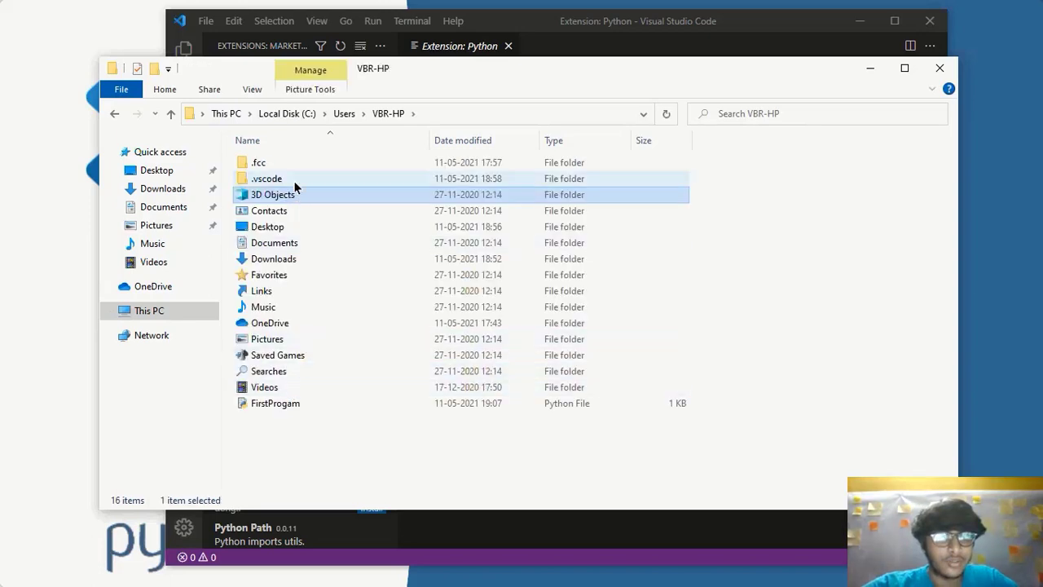
Step: Show hidden items in File Explorer and open the AppData folder inside the user's home folder
left_click(262, 87)
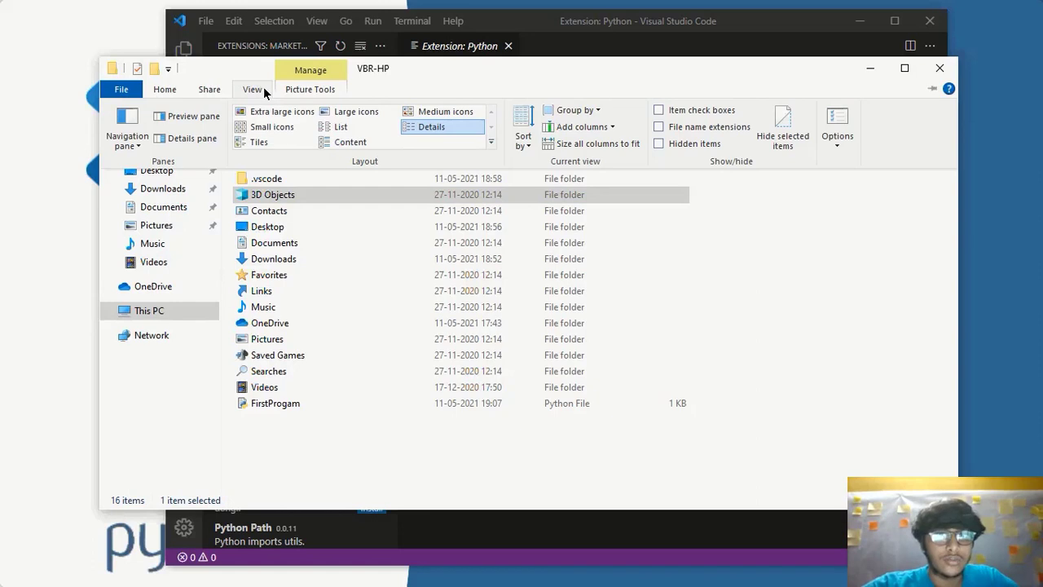
left_click(658, 145)
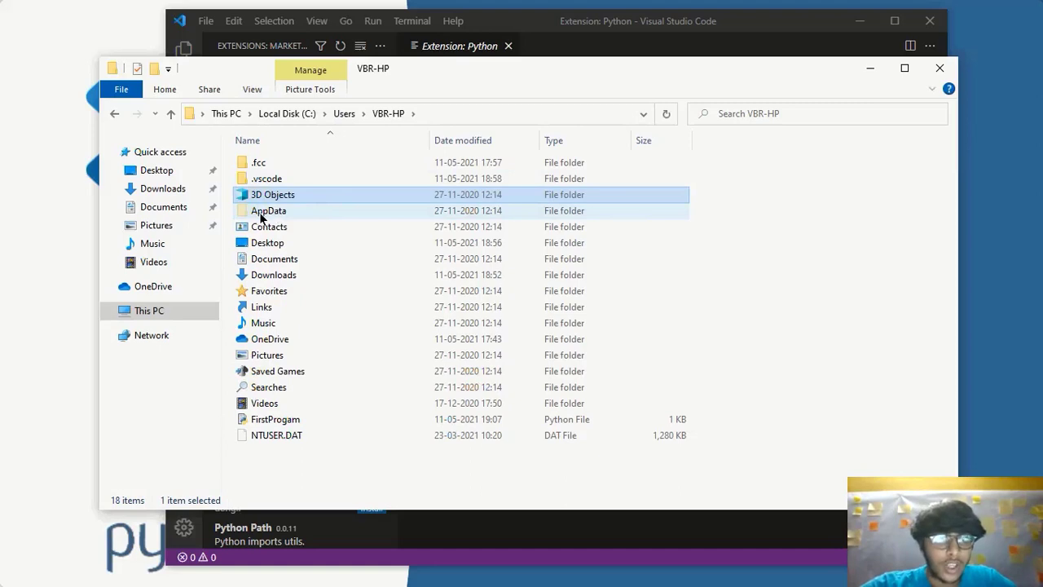
left_click(300, 210)
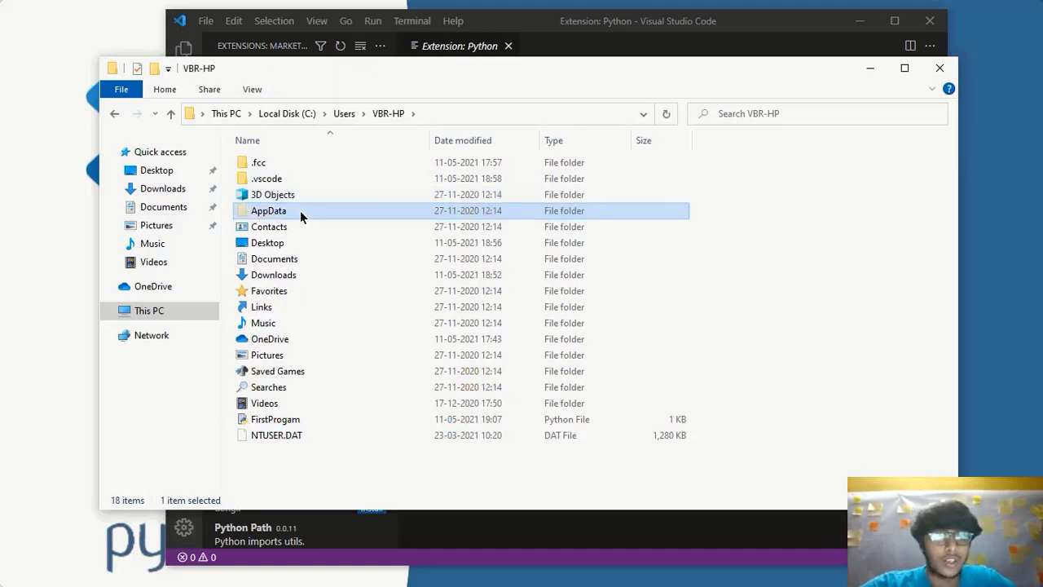
double_click(300, 210)
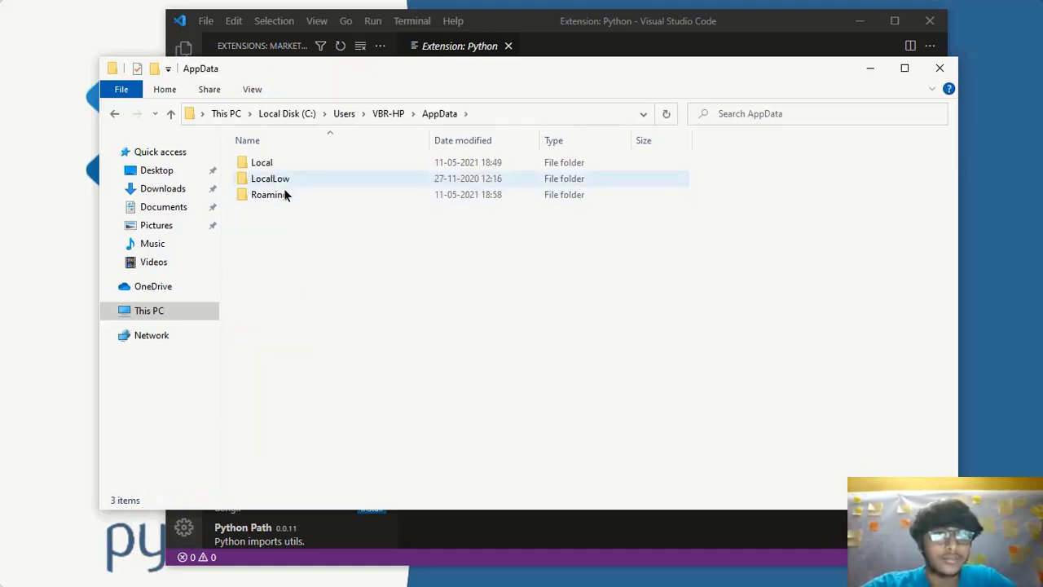
Step: Open the Python39 installation folder under Local, Programs, Python
double_click(272, 168)
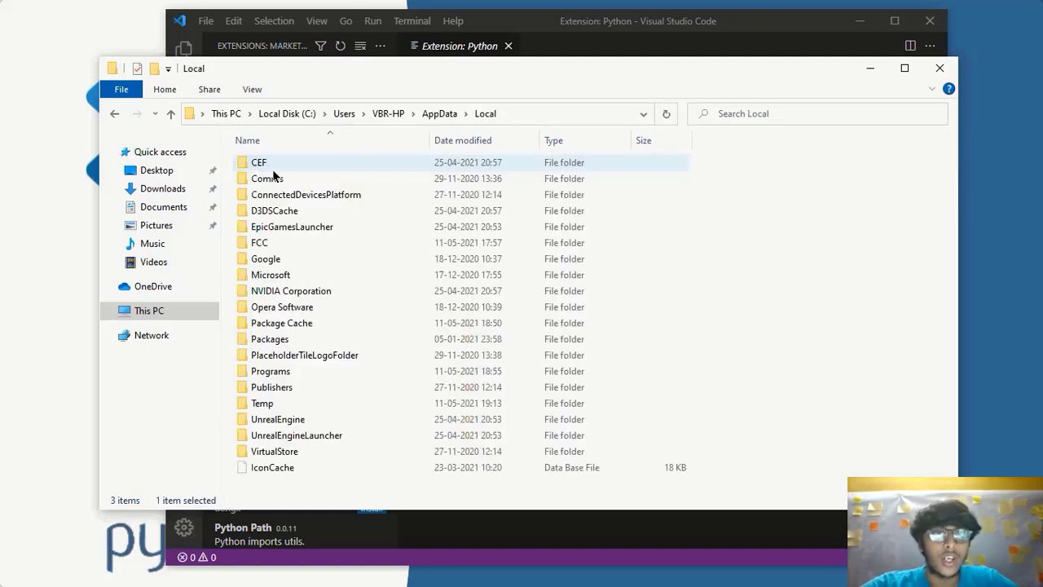
left_click(310, 373)
double_click(310, 370)
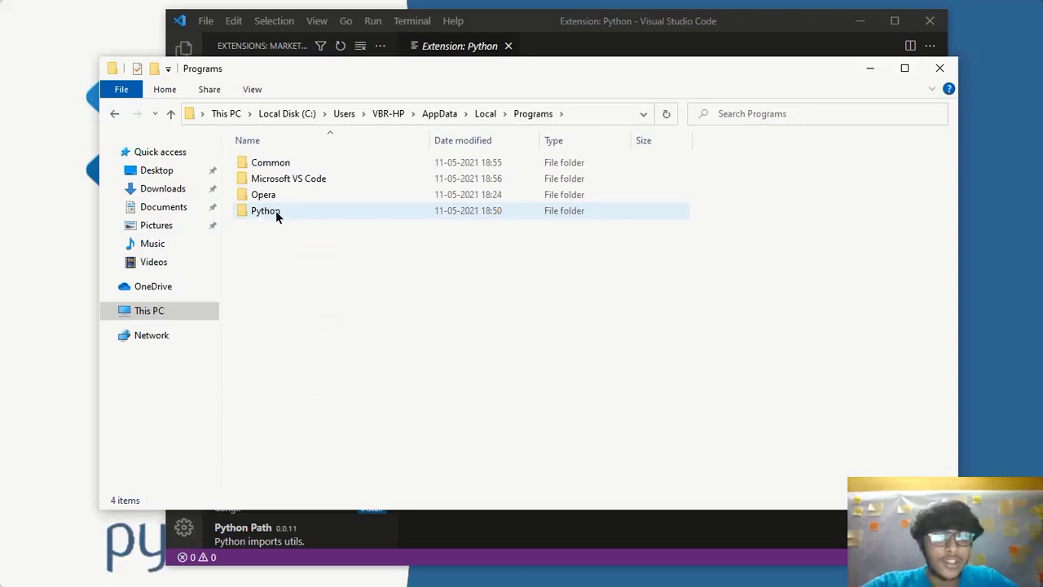
left_click(286, 212)
double_click(287, 211)
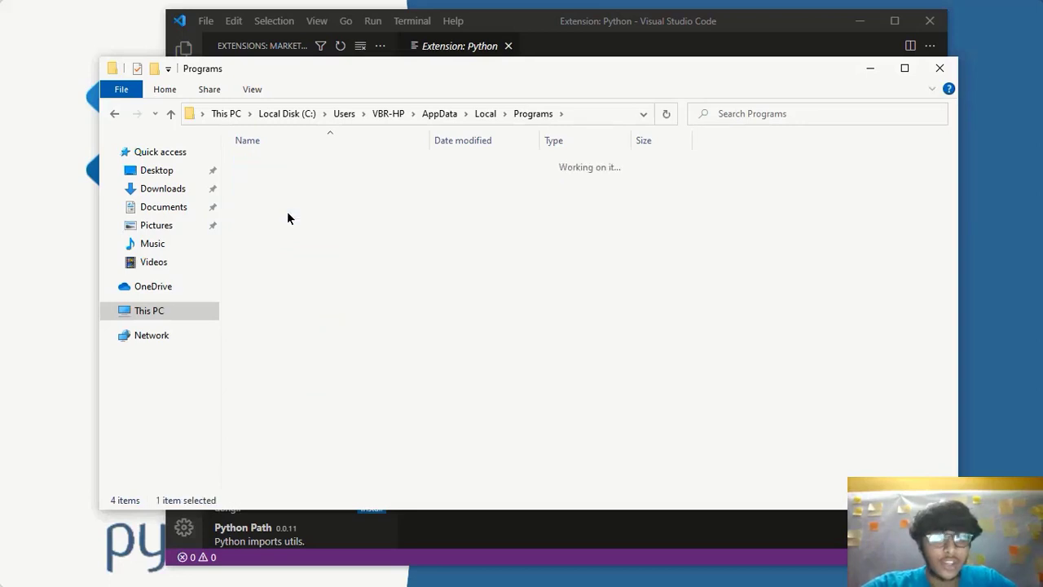
left_click(289, 161)
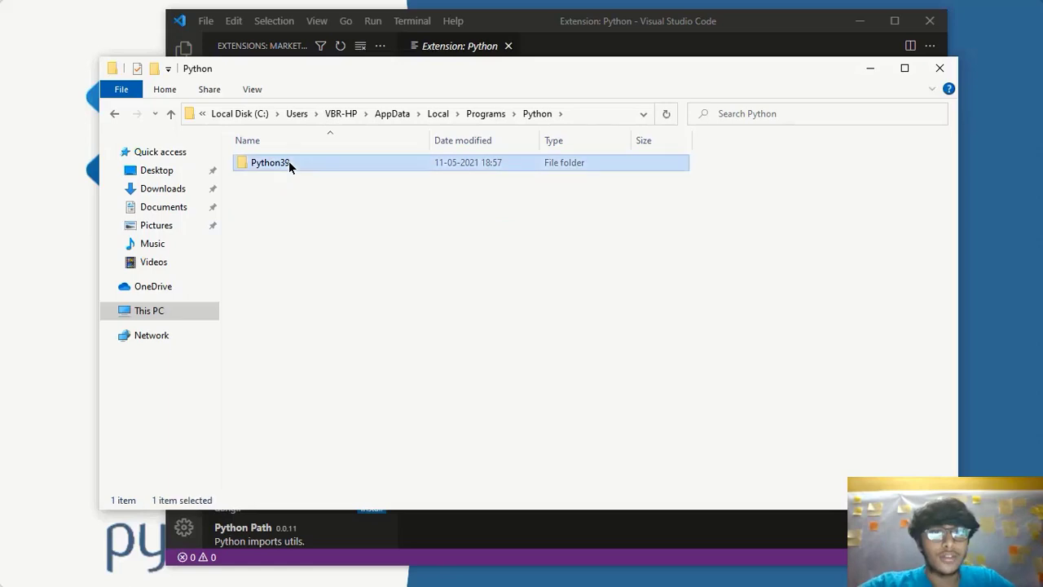
double_click(288, 162)
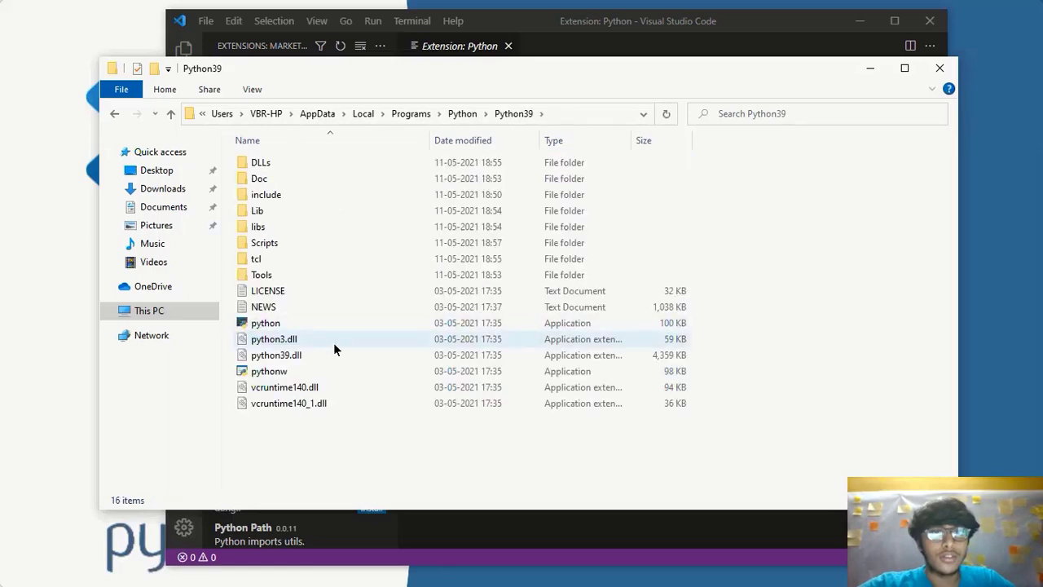
Step: Copy the full path of the python application from the Security section of its properties, and close the properties
left_click(260, 328)
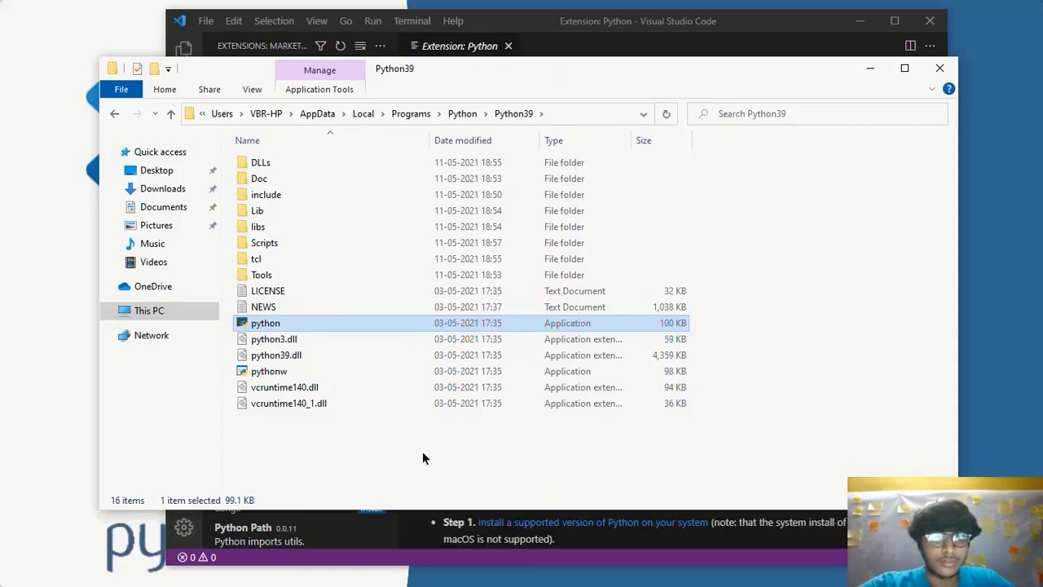
right_click(362, 328)
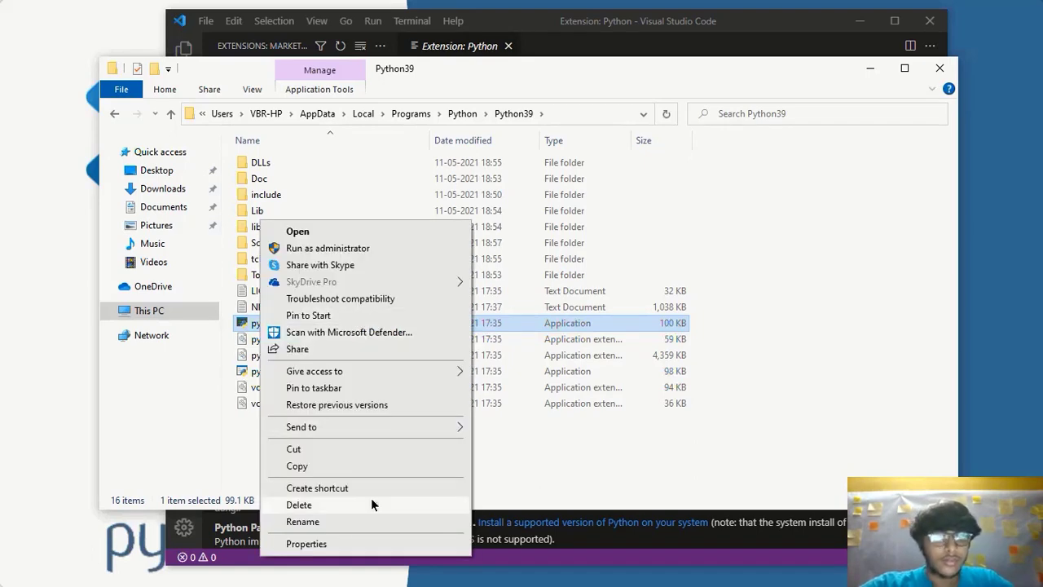
left_click(298, 545)
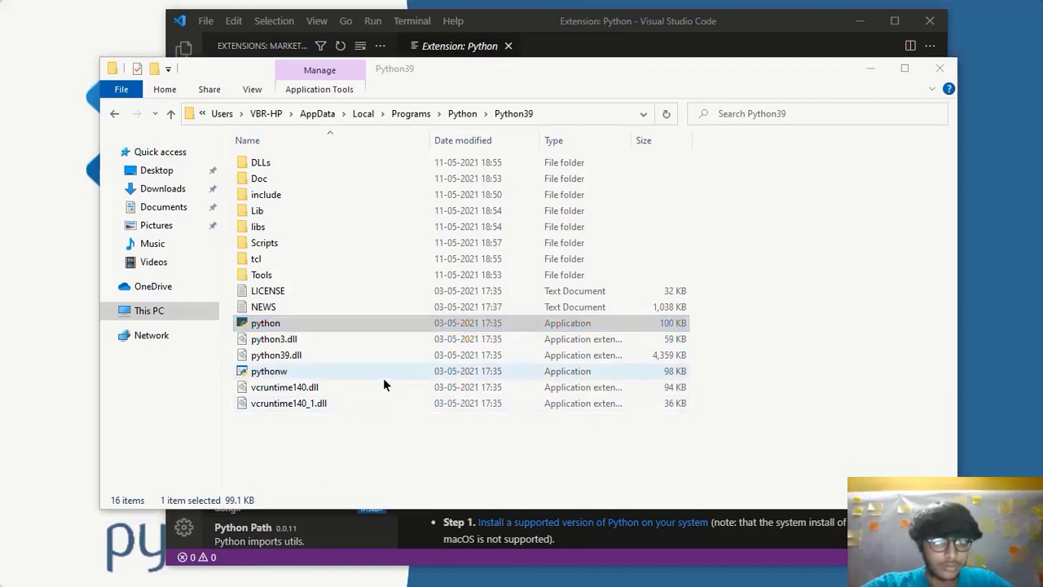
left_click(351, 325)
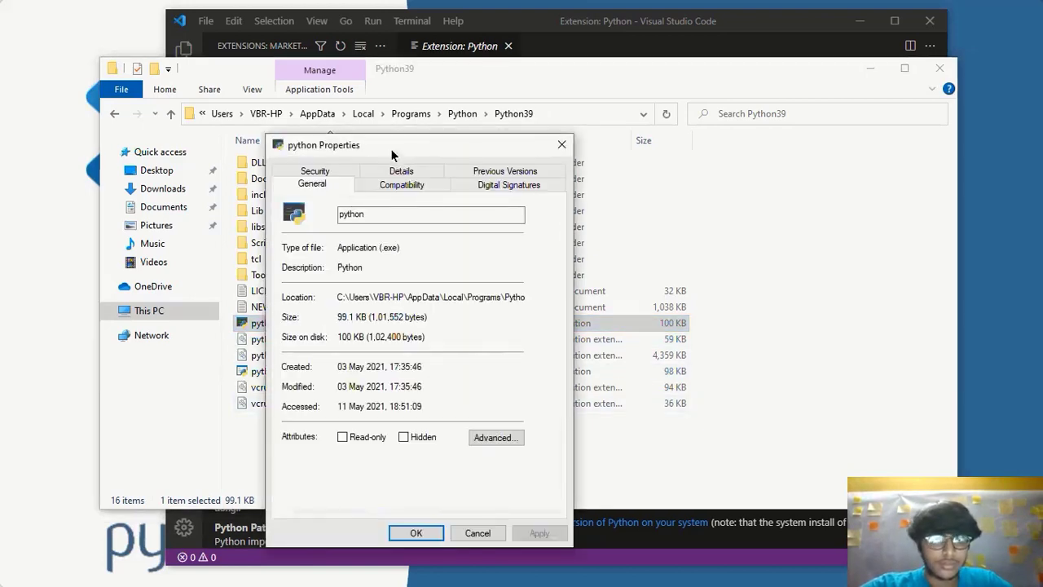
left_click(318, 172)
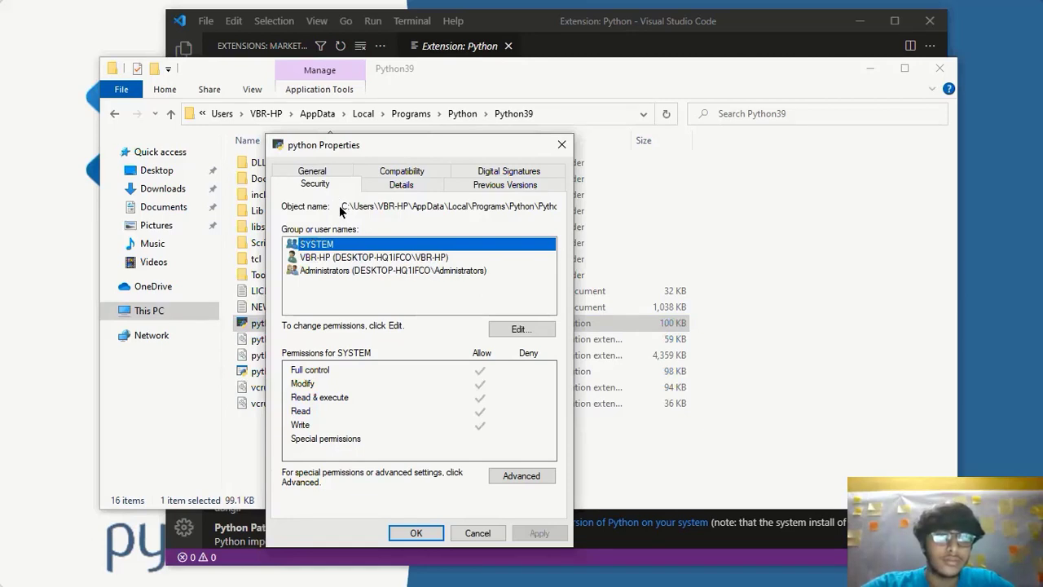
left_click(343, 208)
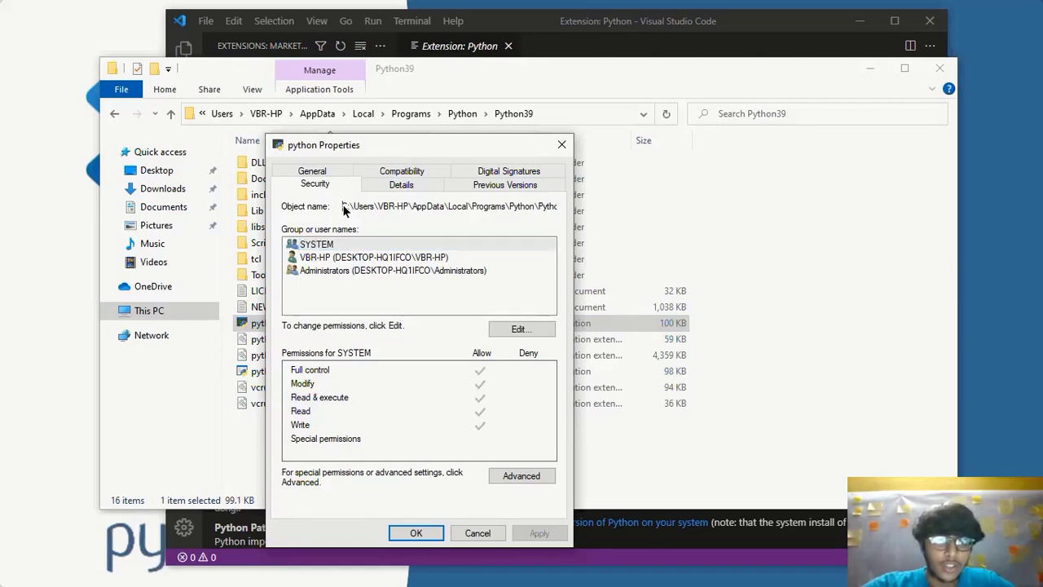
left_click_drag(343, 209, 576, 199)
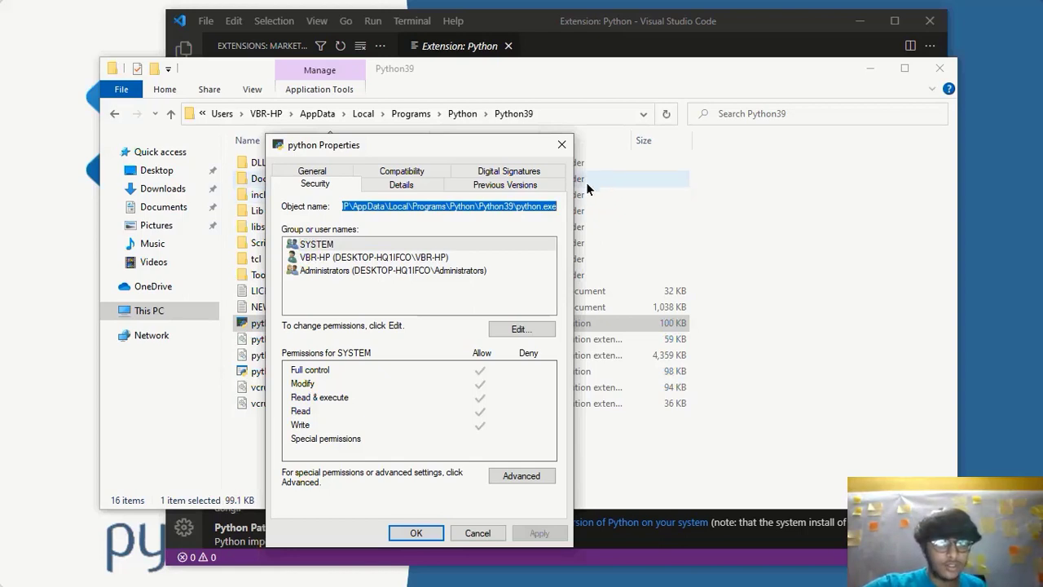
left_click(561, 144)
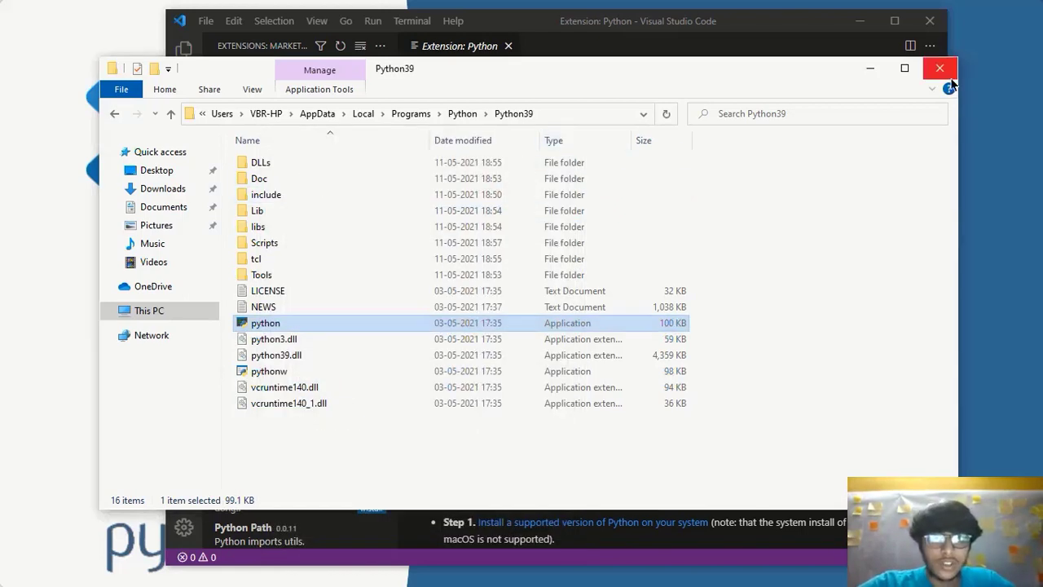
Step: Switch to Visual Studio Code, open the user settings.json file from the settings, and hide the extensions sidebar
left_click(685, 38)
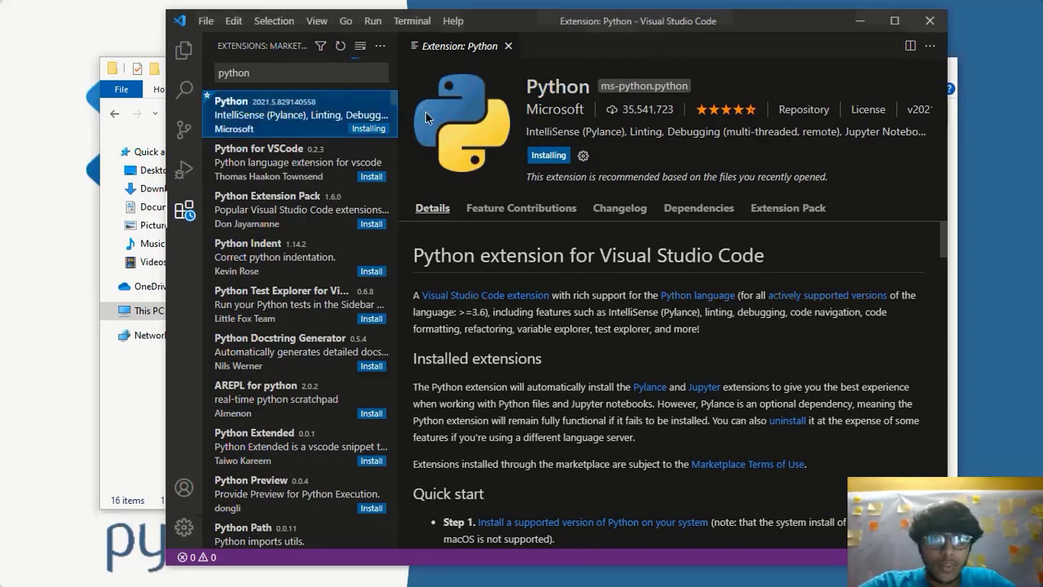
left_click(208, 22)
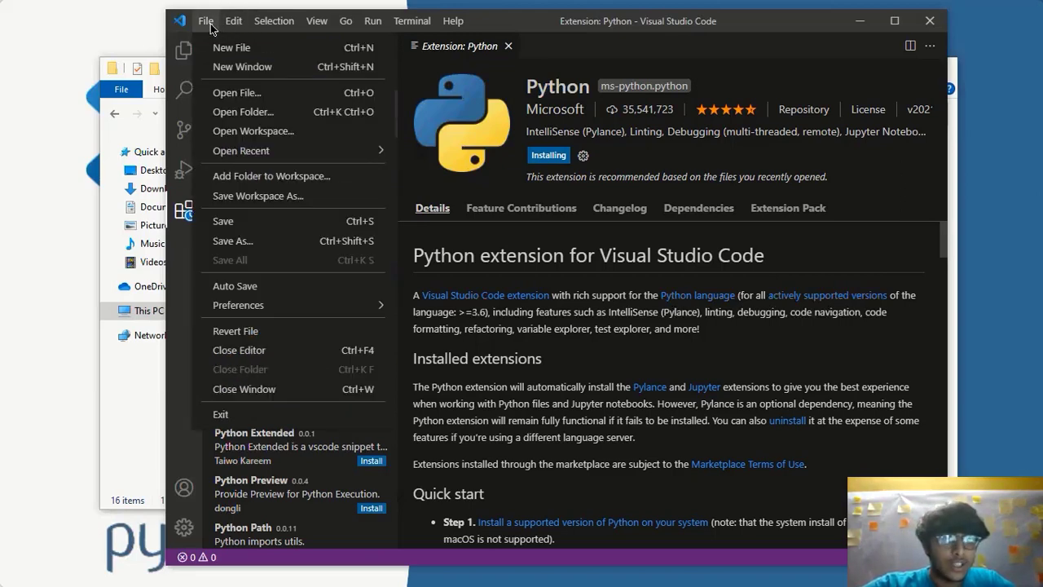
mouse_move(287, 308)
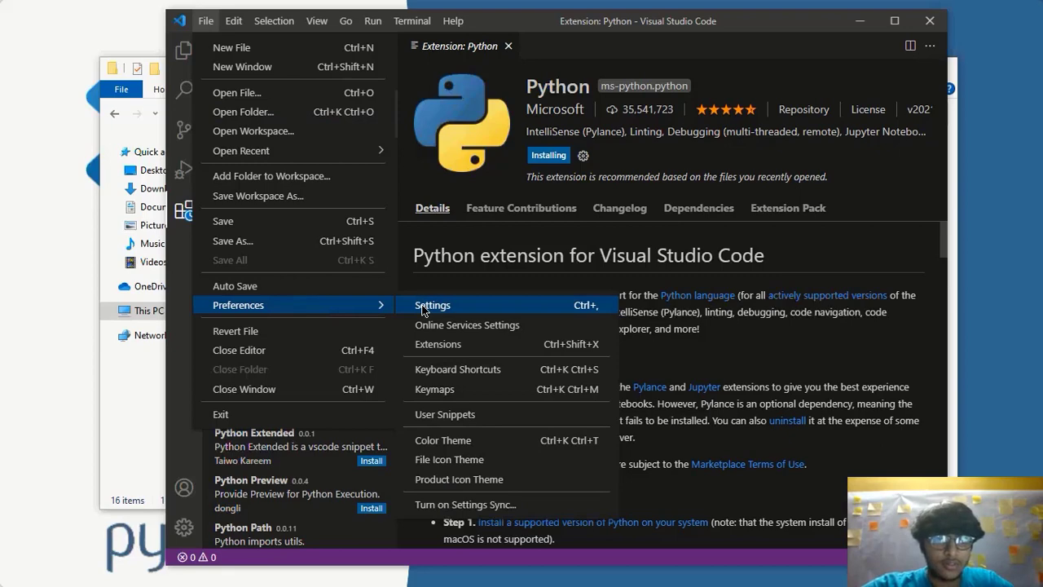
left_click(424, 306)
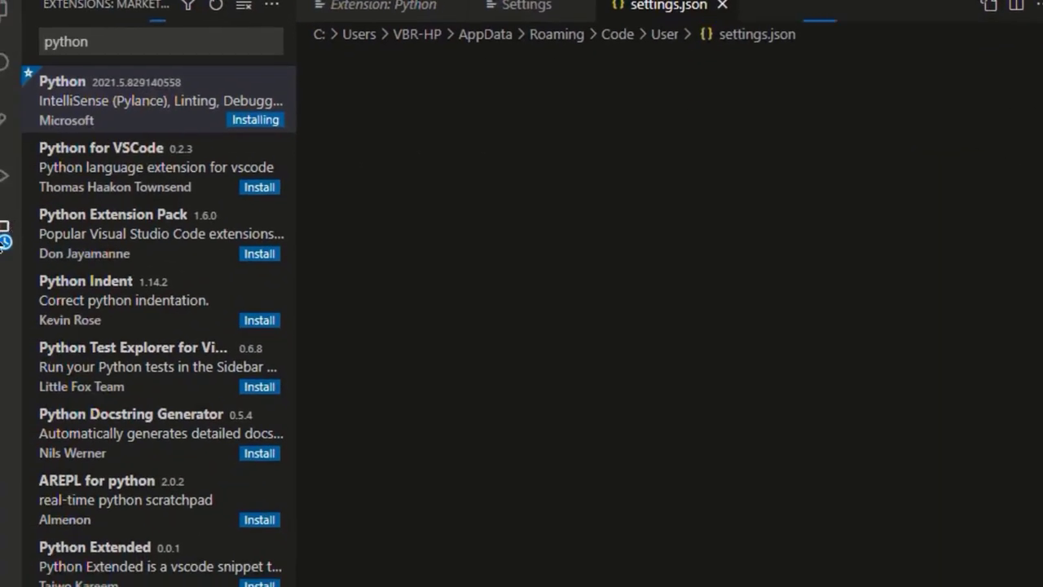
left_click(7, 227)
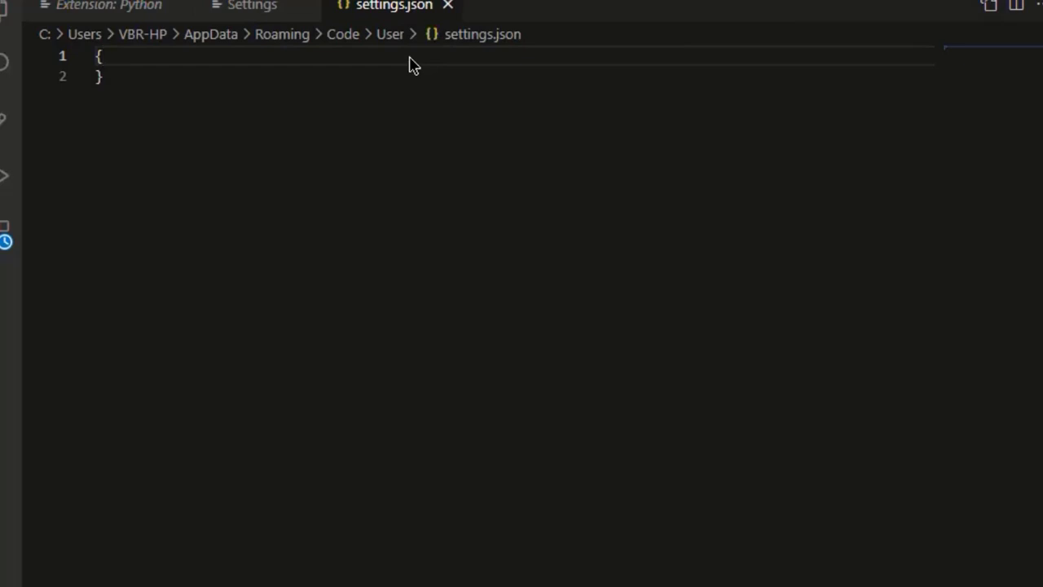
Step: Add a "python.pythonPath" entry to settings.json with the full path to Python39's python.exe, using double backslashes
key("Return")
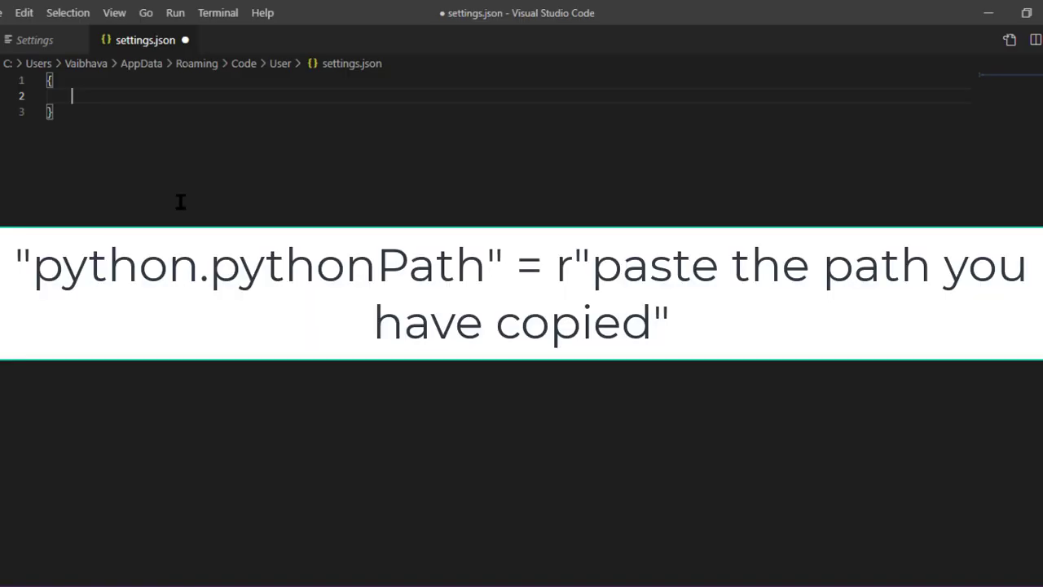
type("yth")
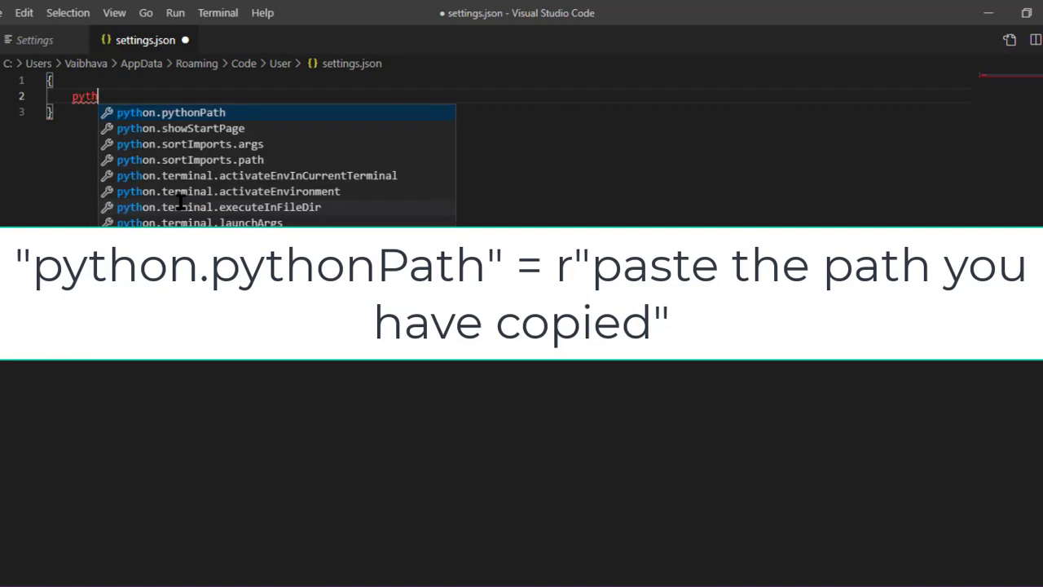
key("Return")
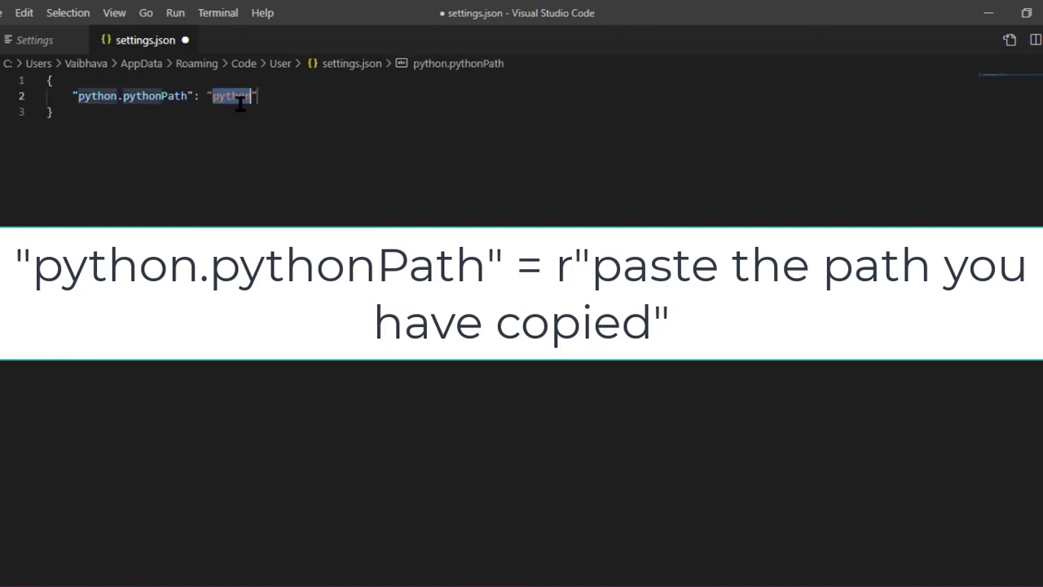
key("BackSpace")
type("C:\\\\Users\\\\Vaibhava\\\\AppData\\\\Local\\\\Programs\\\\Python\\\\Python39\\\\python.exe")
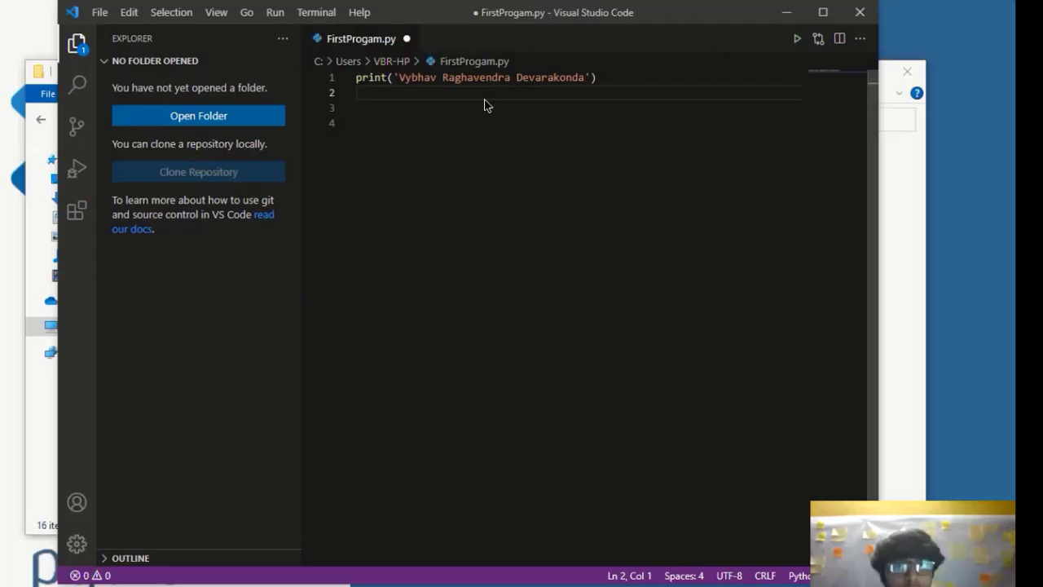
Step: Run FirstProgam.py in the terminal and highlight the last printed output line
right_click(485, 101)
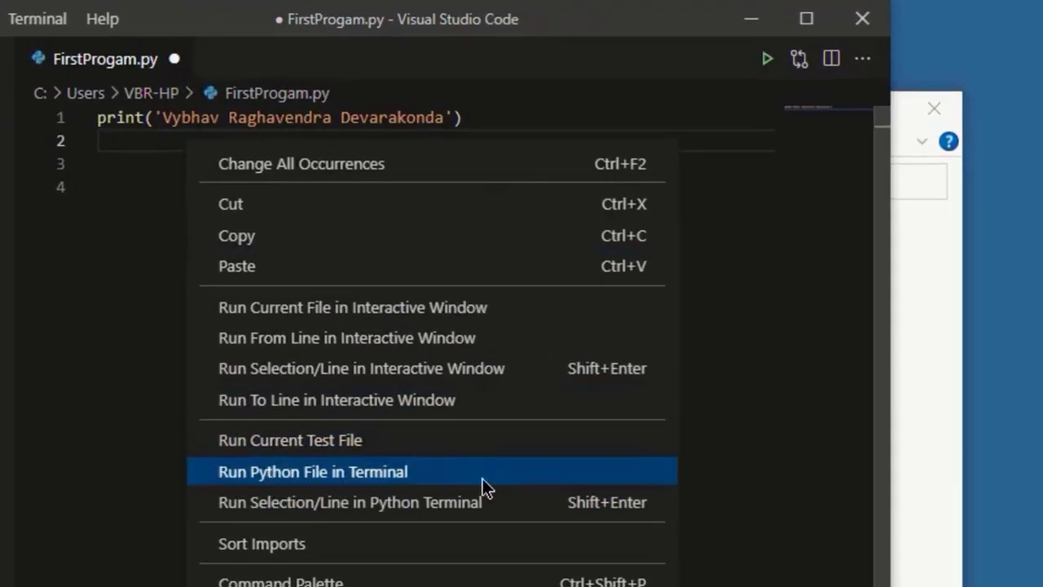
left_click(440, 481)
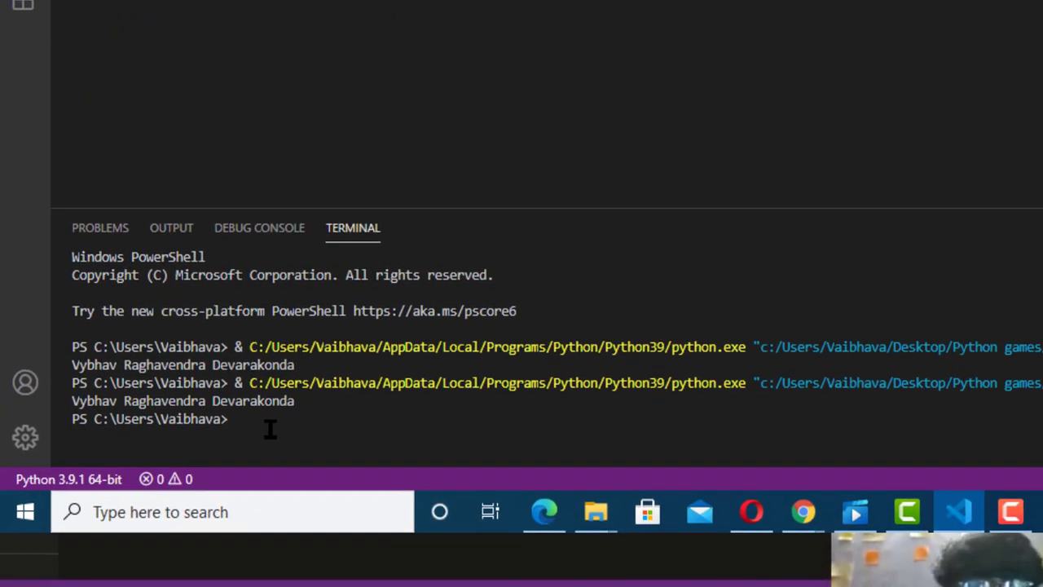
left_click_drag(72, 400, 303, 400)
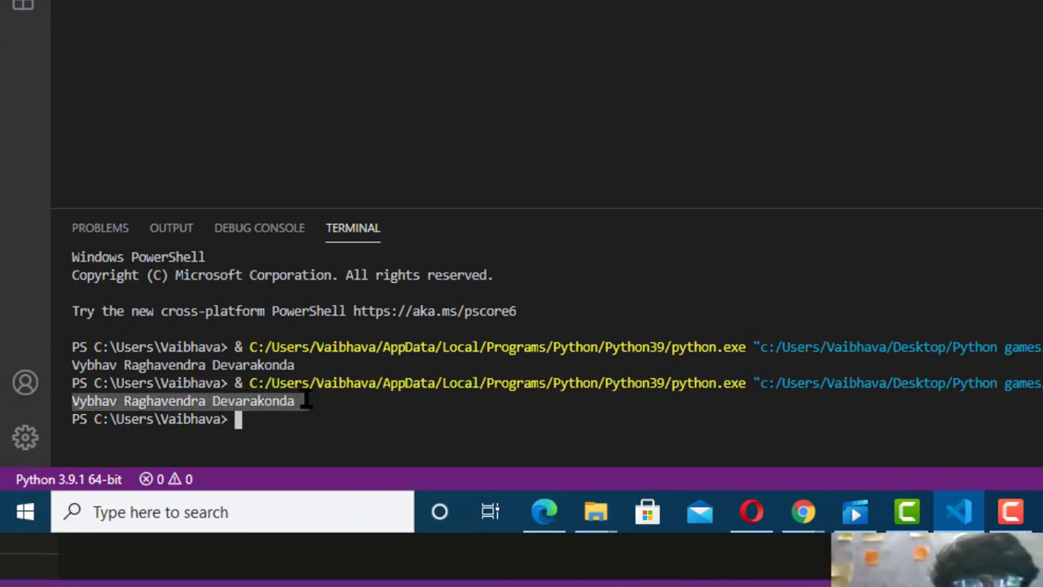
left_click(448, 419)
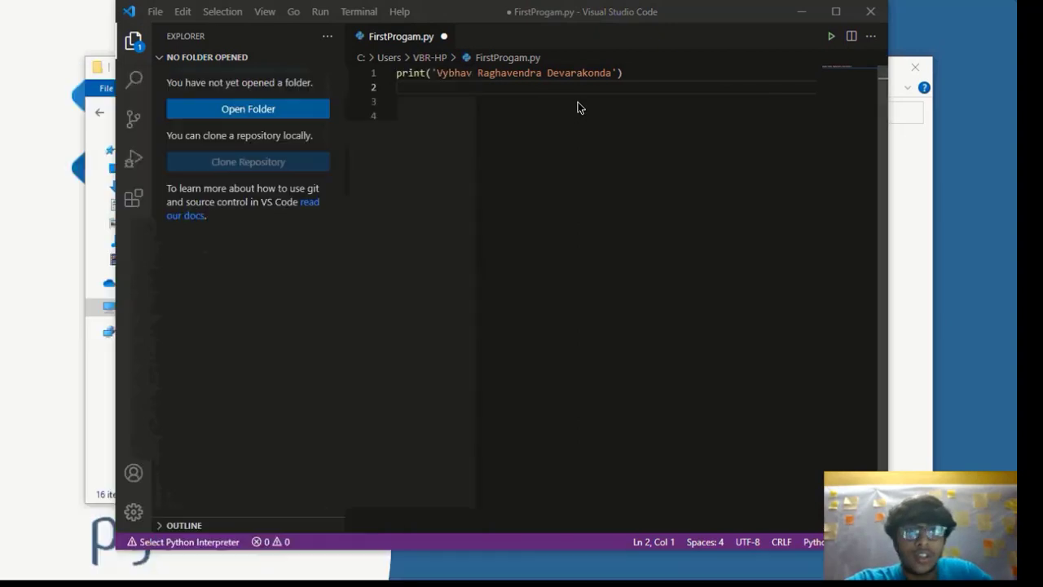
left_click(507, 106)
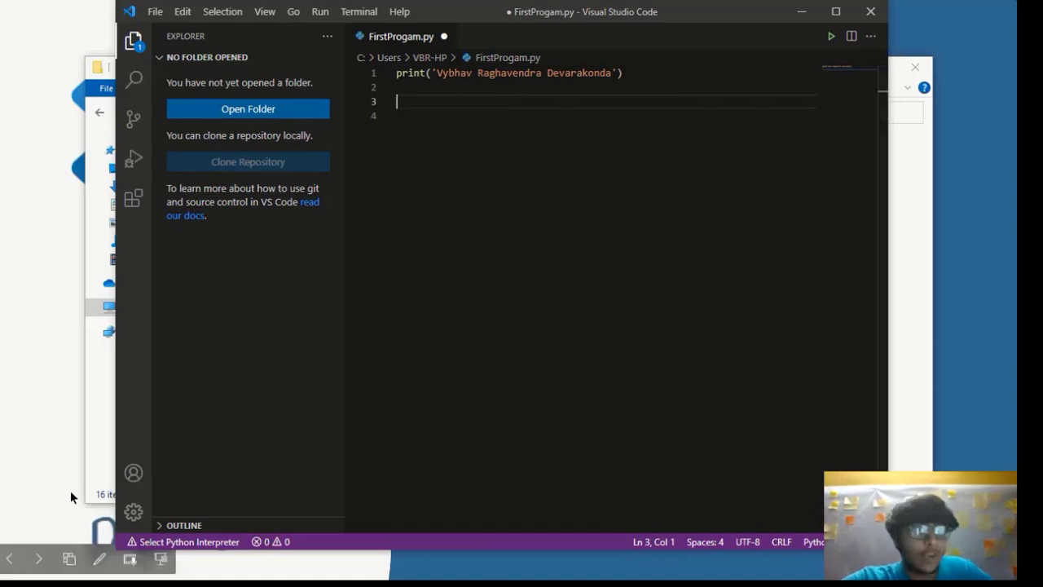
key("super")
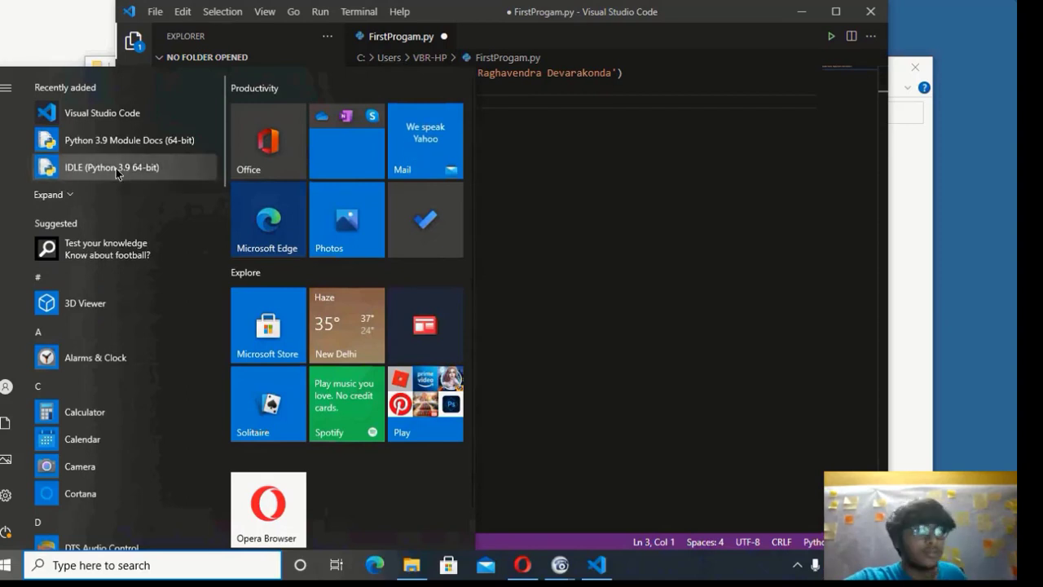
key("Escape")
Step: Return to the presentation, advance to the next slide, and move the IDLE Shell 3.9.5 window toward the middle
left_click(117, 408)
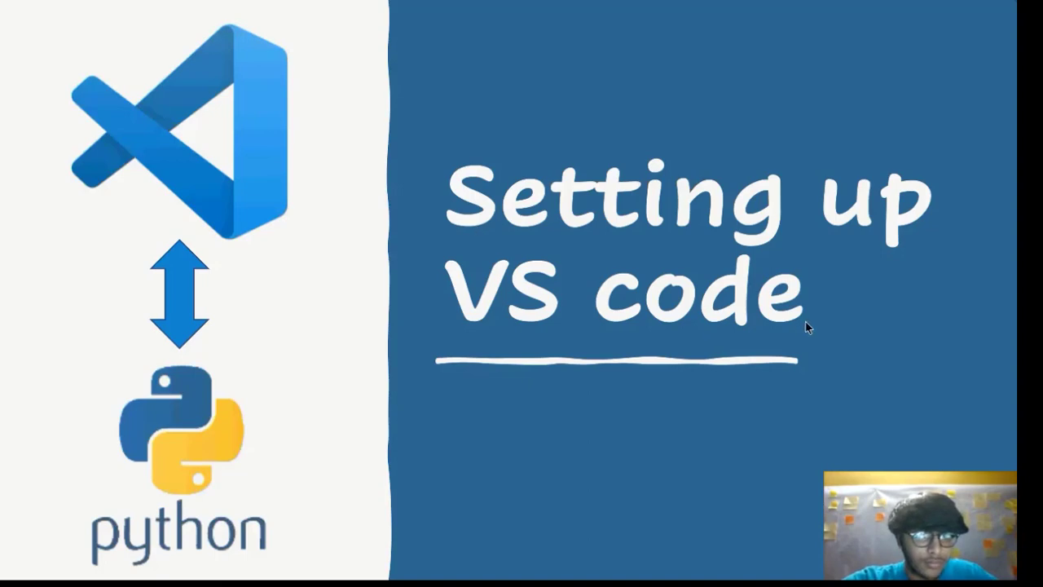
key("Right")
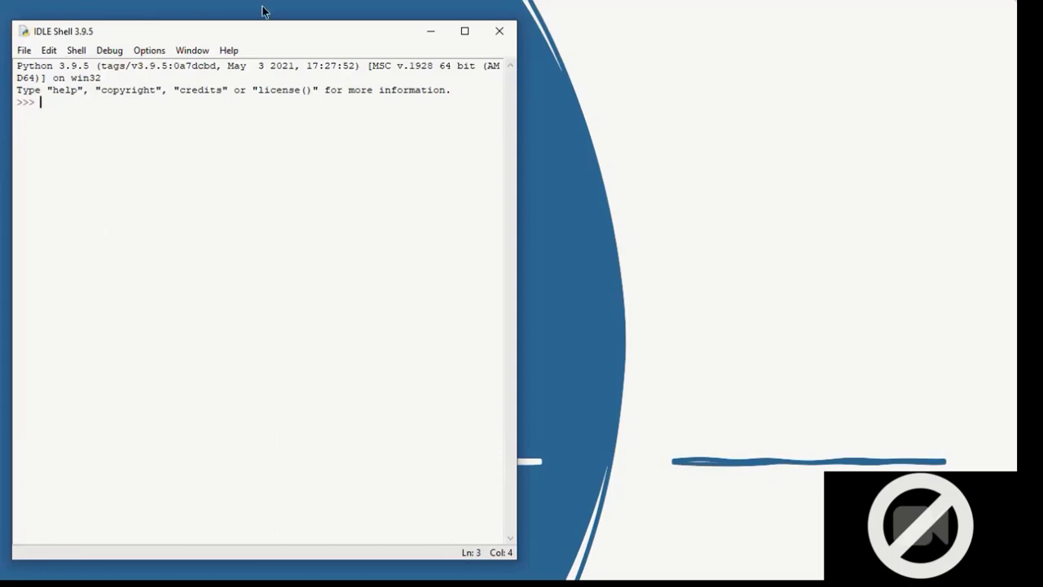
left_click_drag(258, 30, 416, 30)
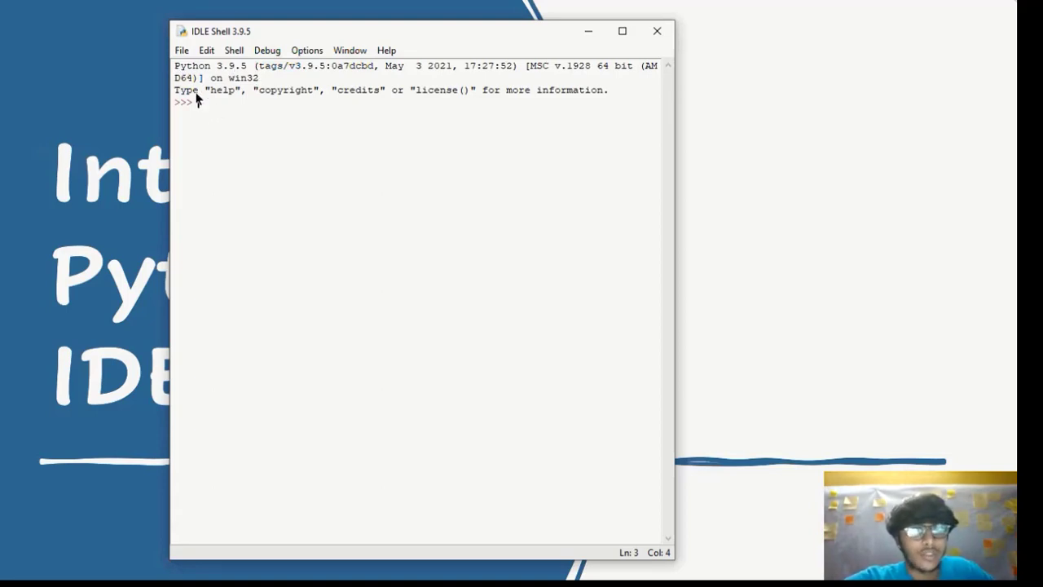
Step: Set the IDLE shell font size to 20, apply it, and reposition the shell window so its full width fits on screen
left_click_drag(192, 101, 175, 106)
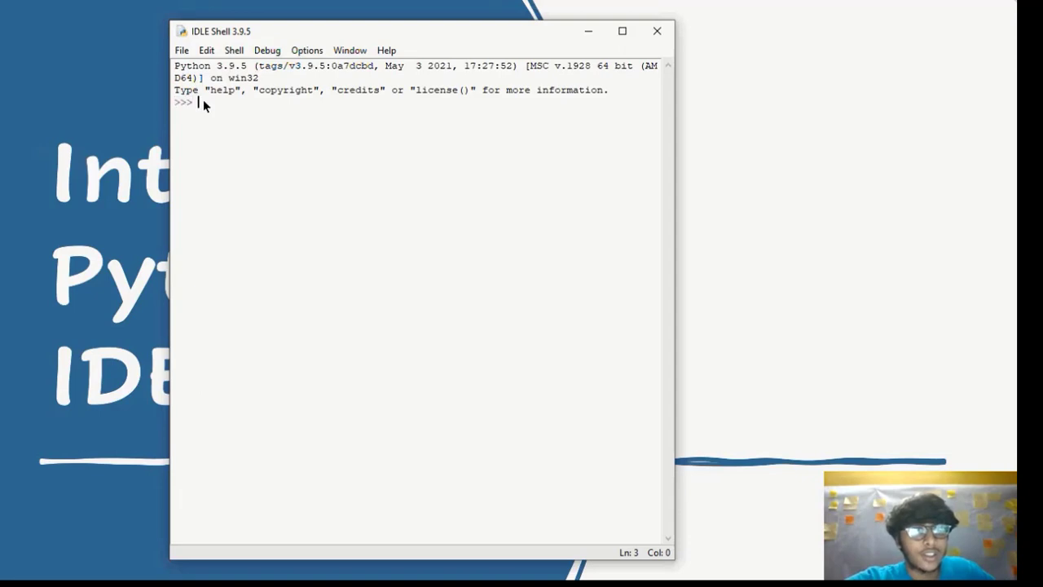
left_click(202, 104)
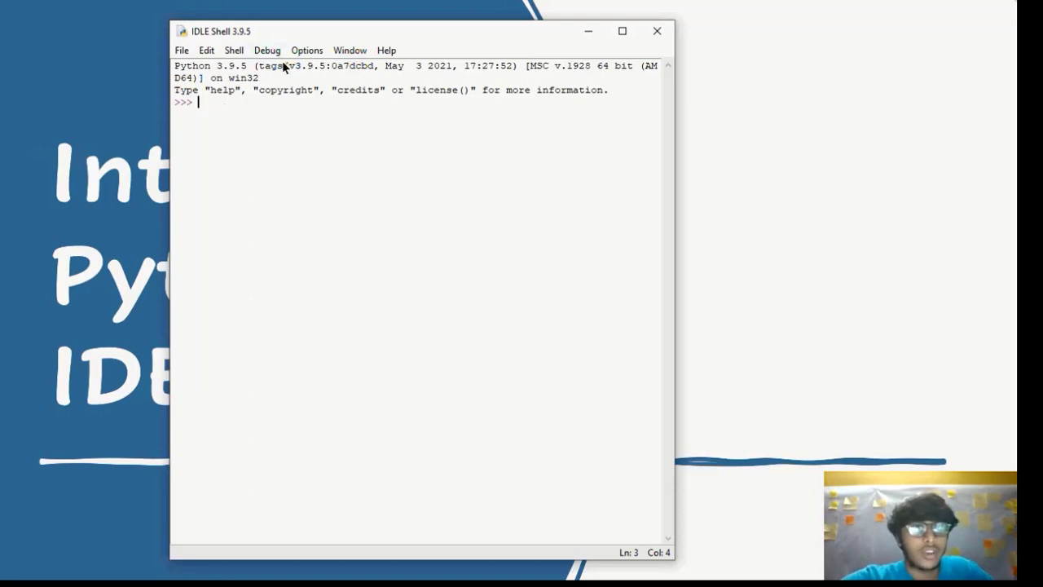
left_click(306, 51)
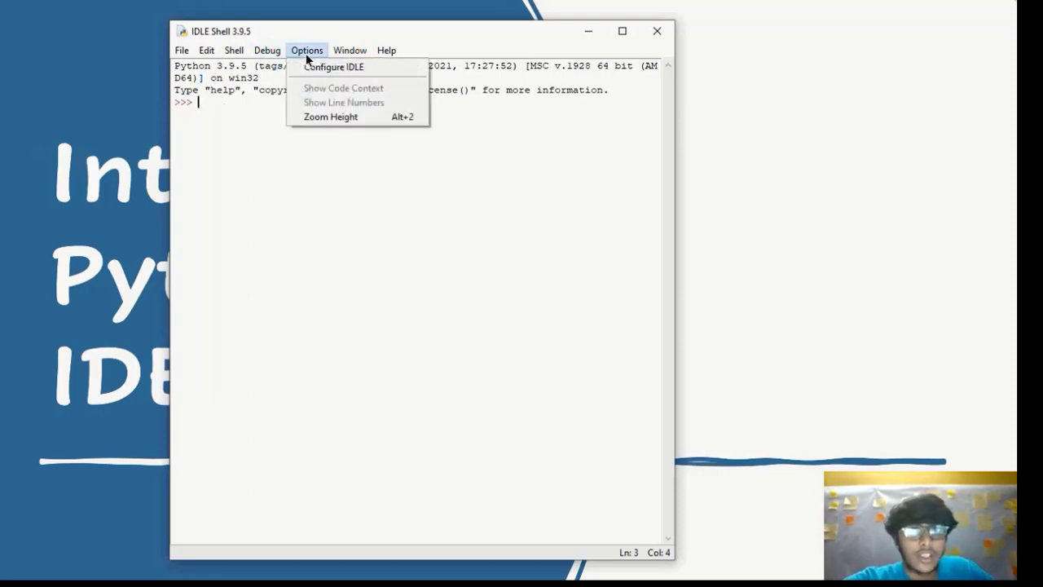
left_click(320, 68)
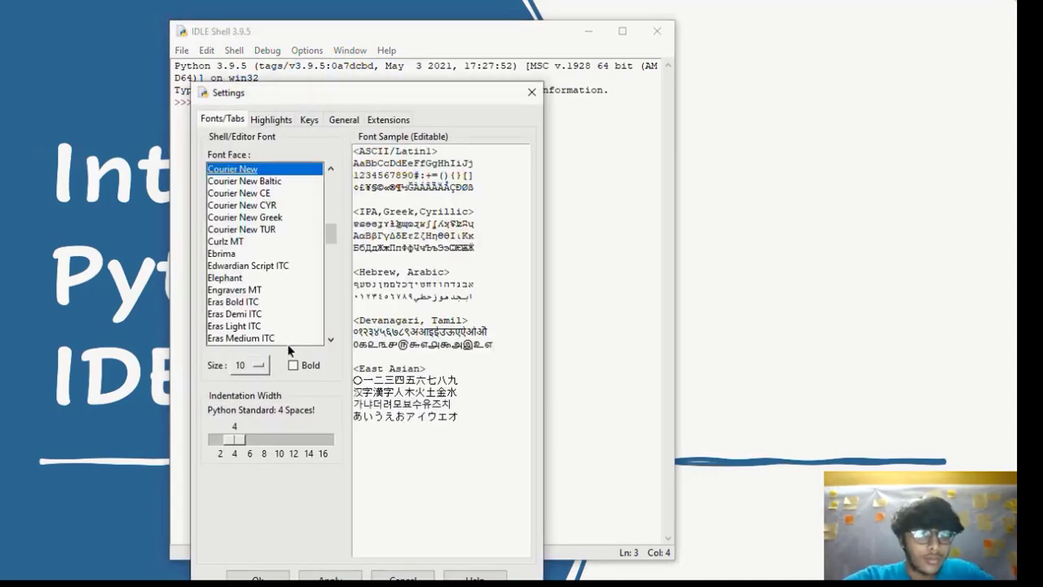
left_click(252, 365)
left_click(265, 500)
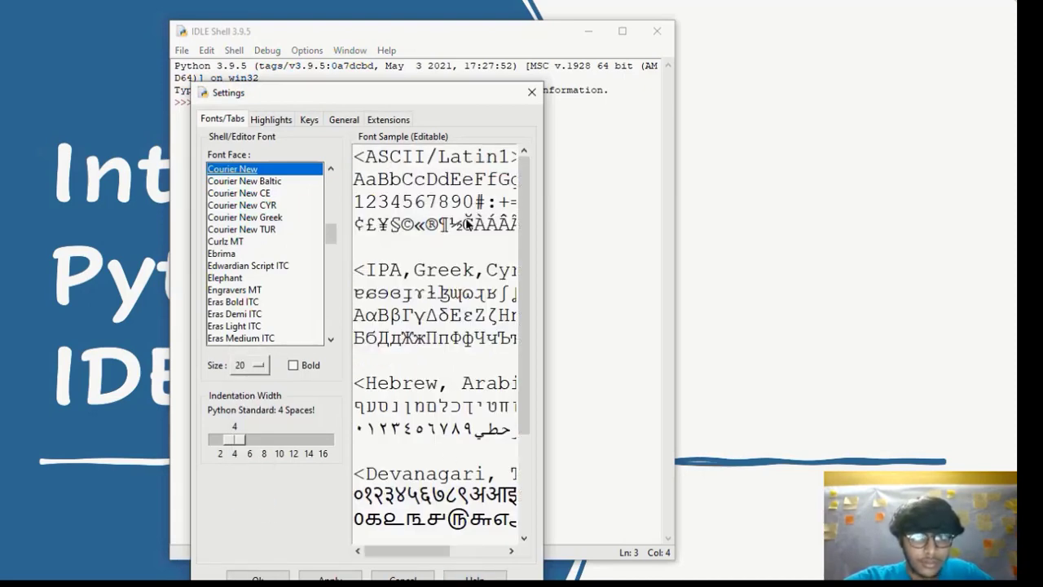
left_click_drag(422, 93, 457, 18)
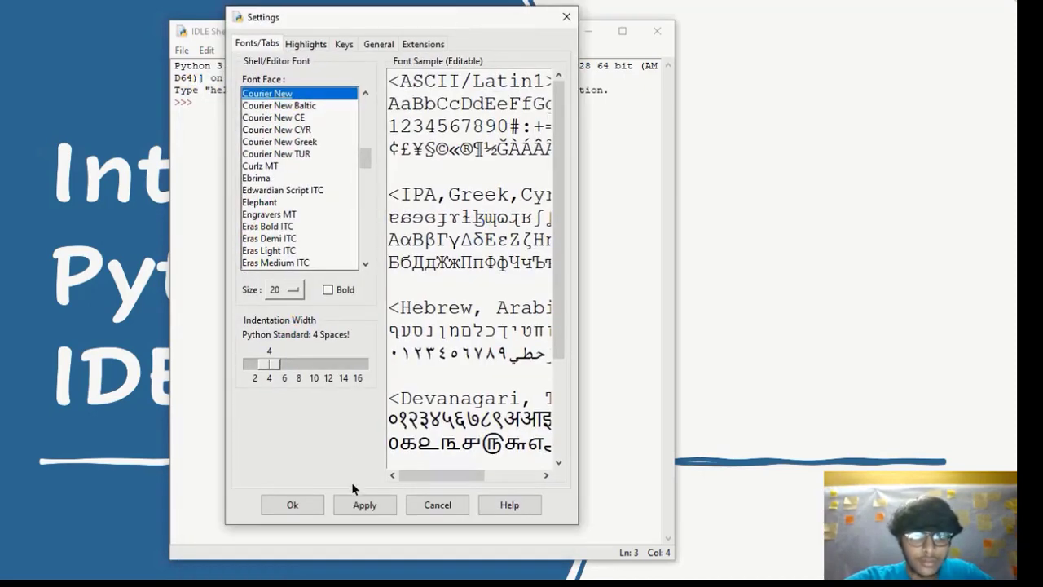
left_click(346, 505)
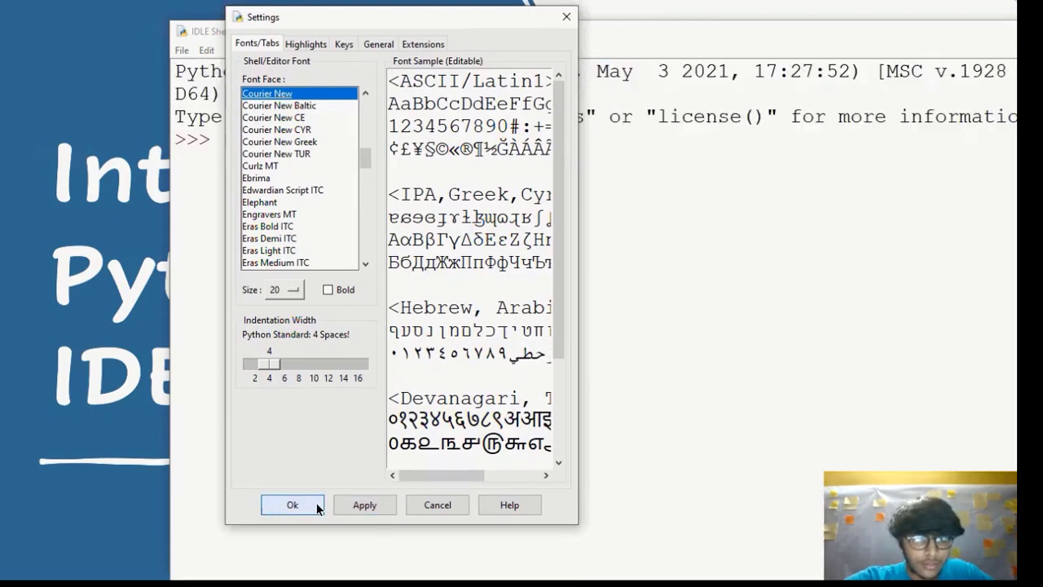
left_click(292, 505)
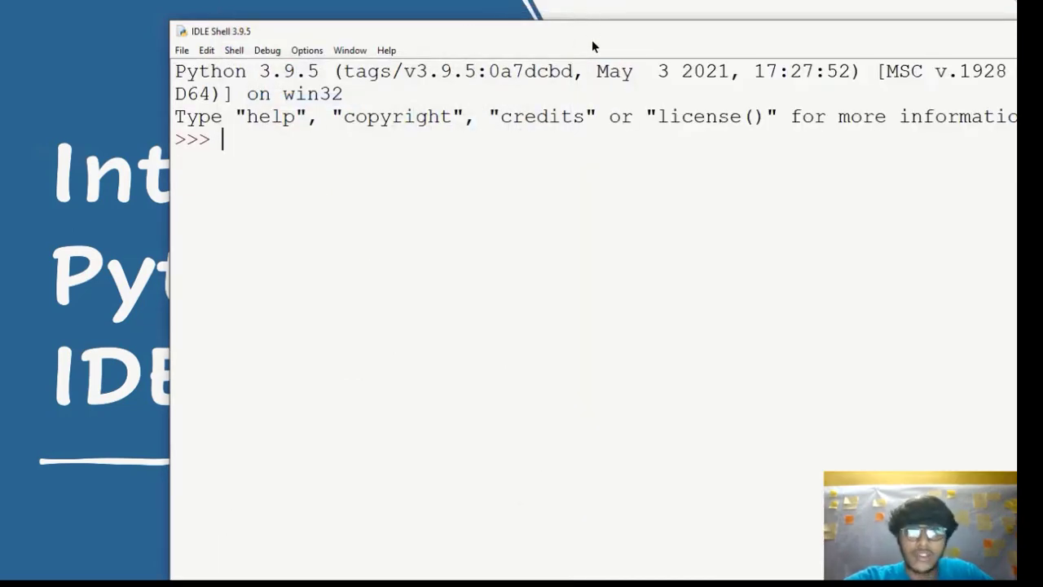
left_click_drag(592, 41, 472, 0)
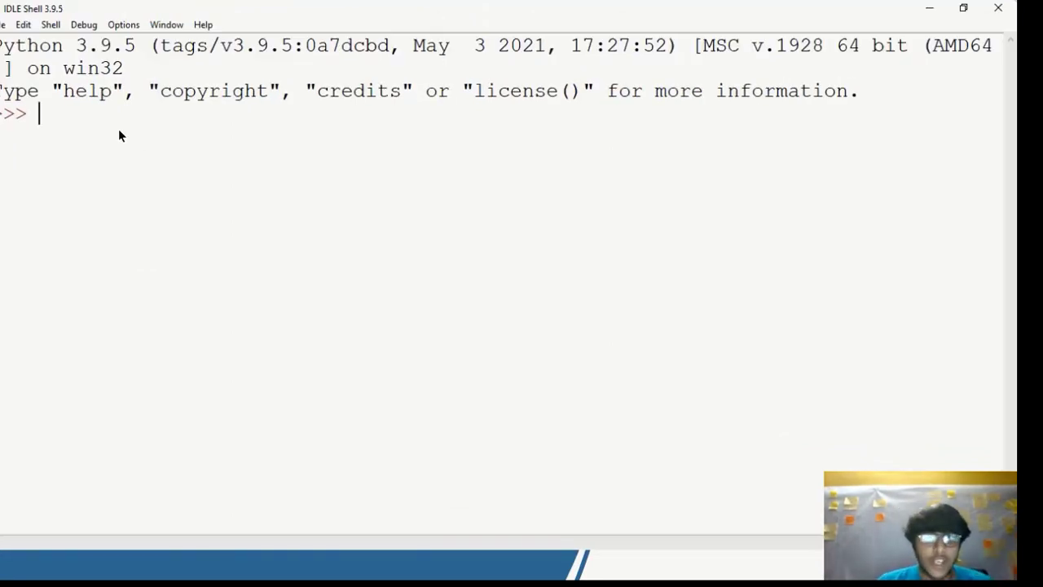
Step: Try to run a print() statement containing a full name, with only an opening single quote and no closing quote
type("print()")
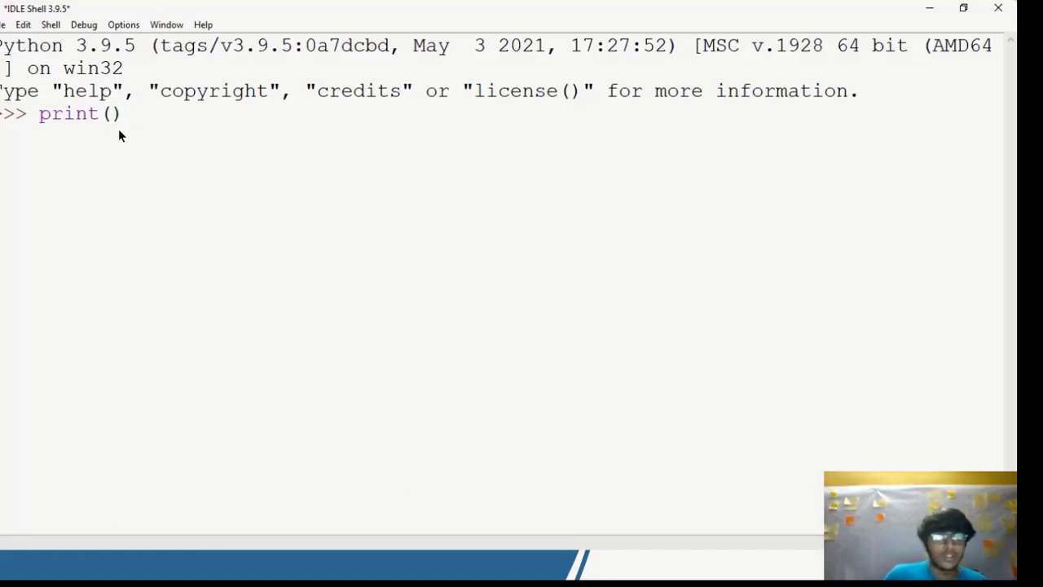
key("Left")
type("'")
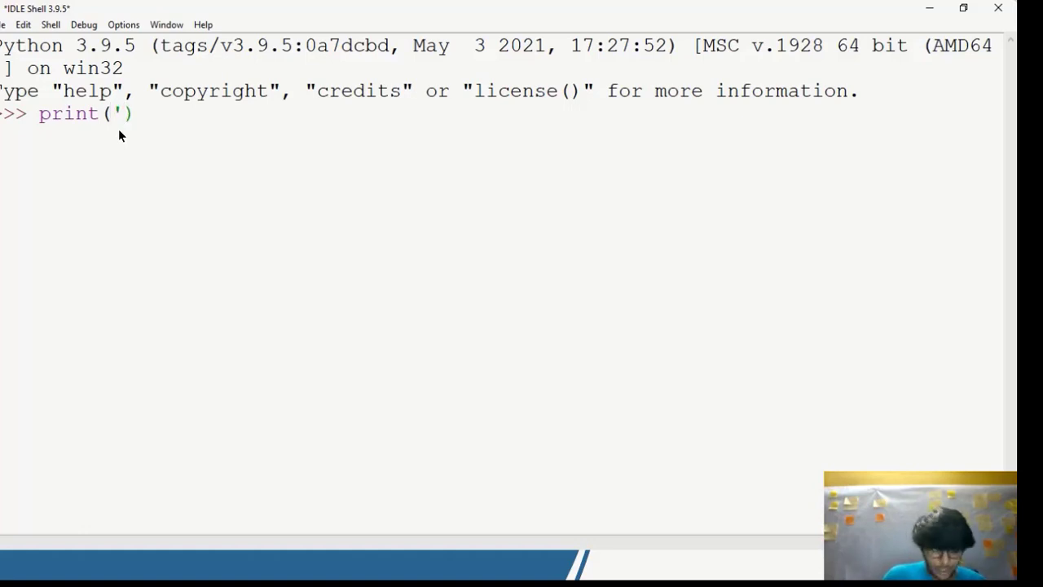
type("Vybhav ")
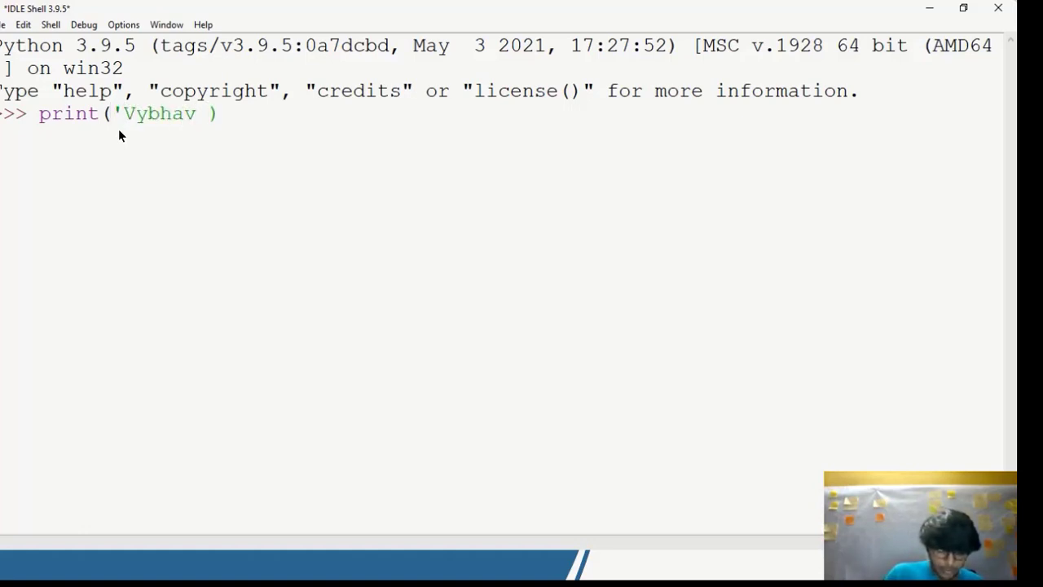
type("Raghavendra ")
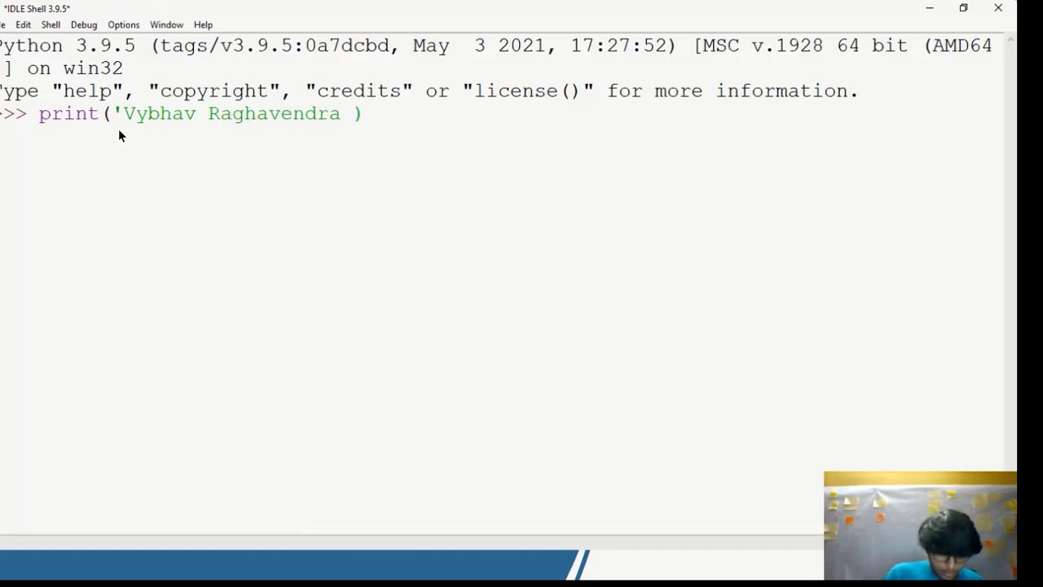
type("Devara")
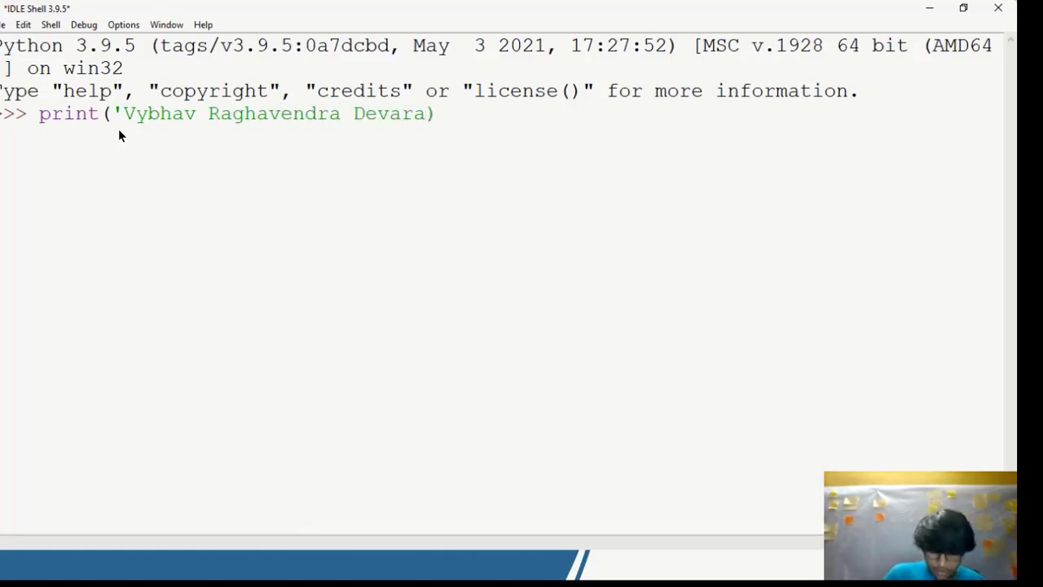
type("konda")
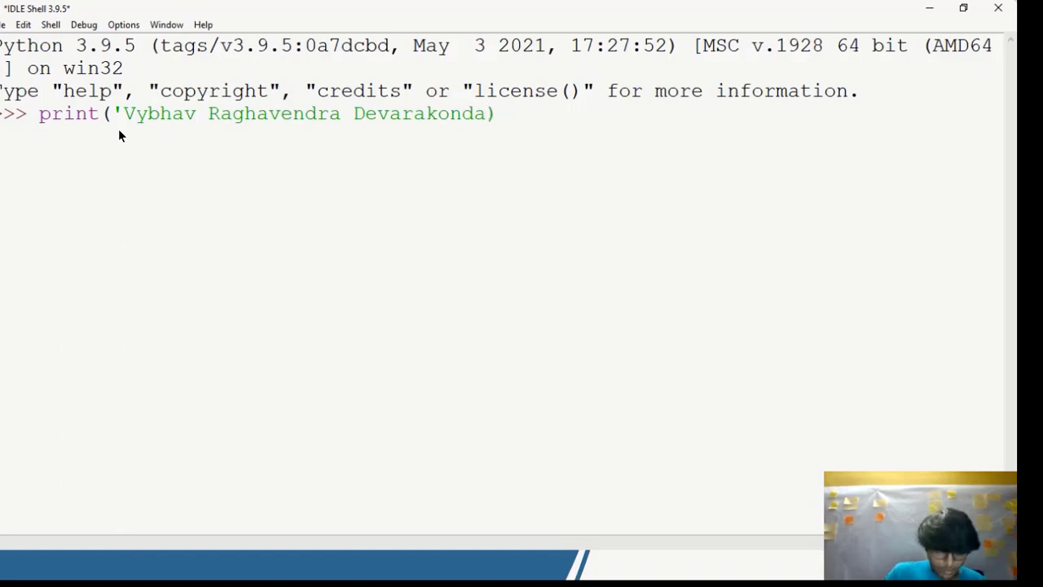
key("Return")
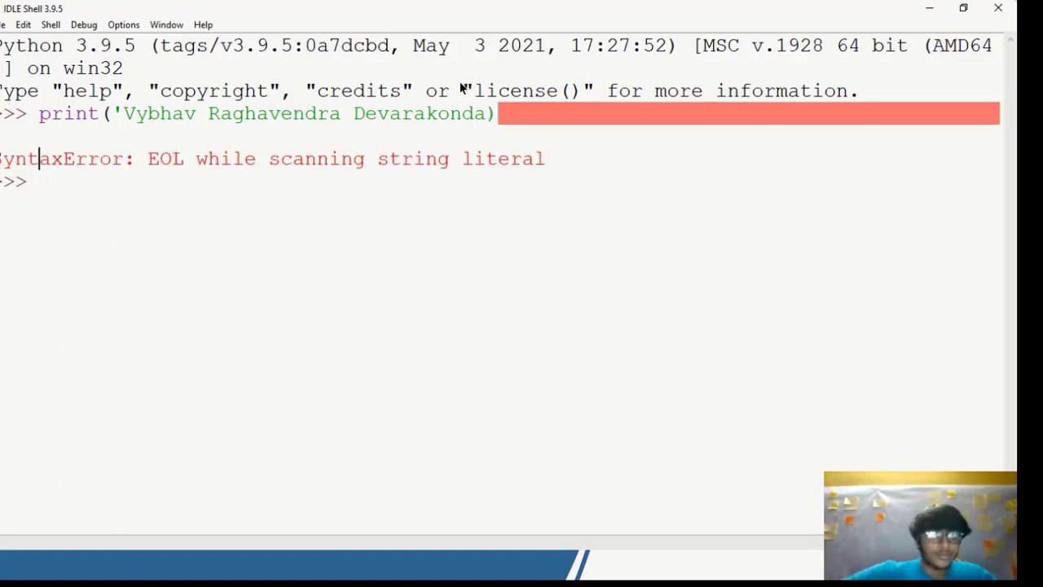
left_click_drag(496, 113, 41, 116)
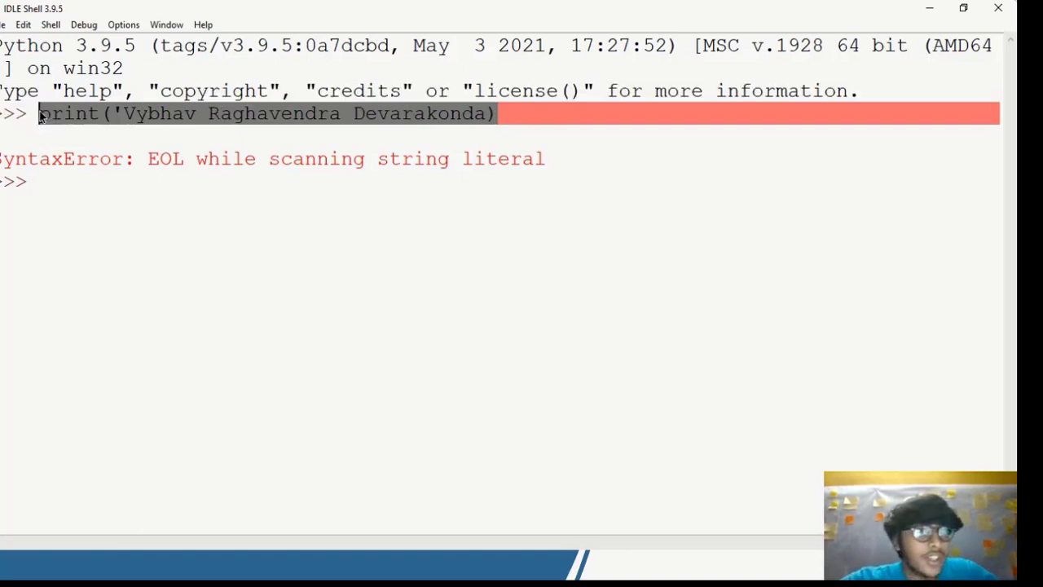
left_click(57, 190)
type("C:\\Users\\VBR-HP\\AppData\\Local\\Programs\\Python\\Python39")
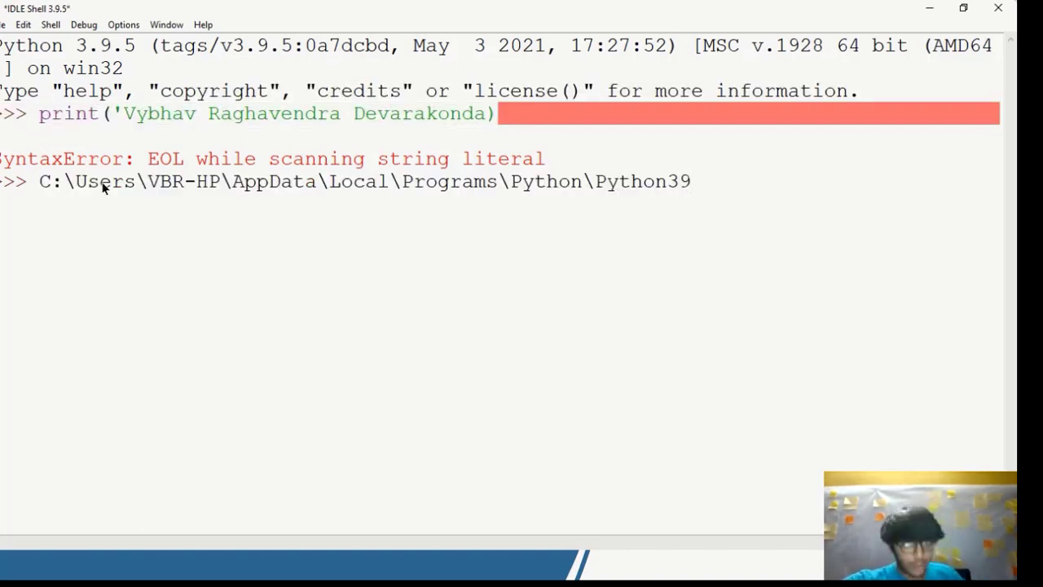
key("ctrl+z")
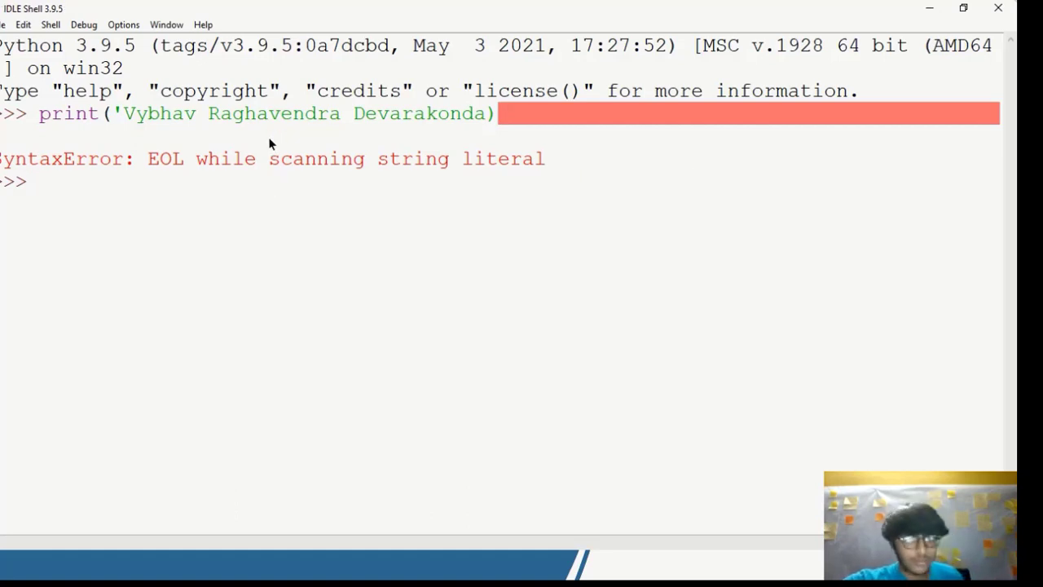
left_click_drag(496, 117, 39, 117)
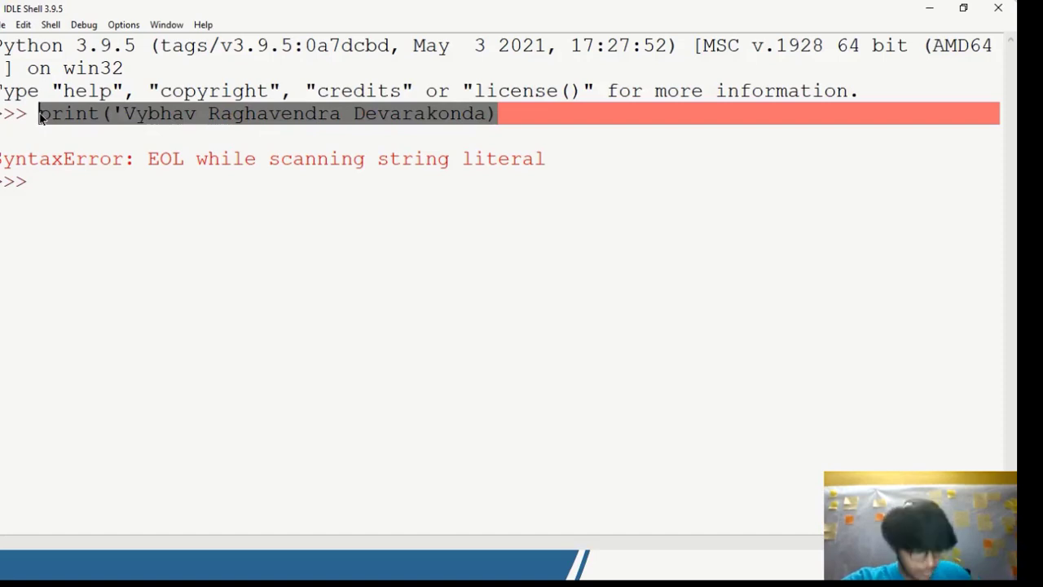
left_click(50, 185)
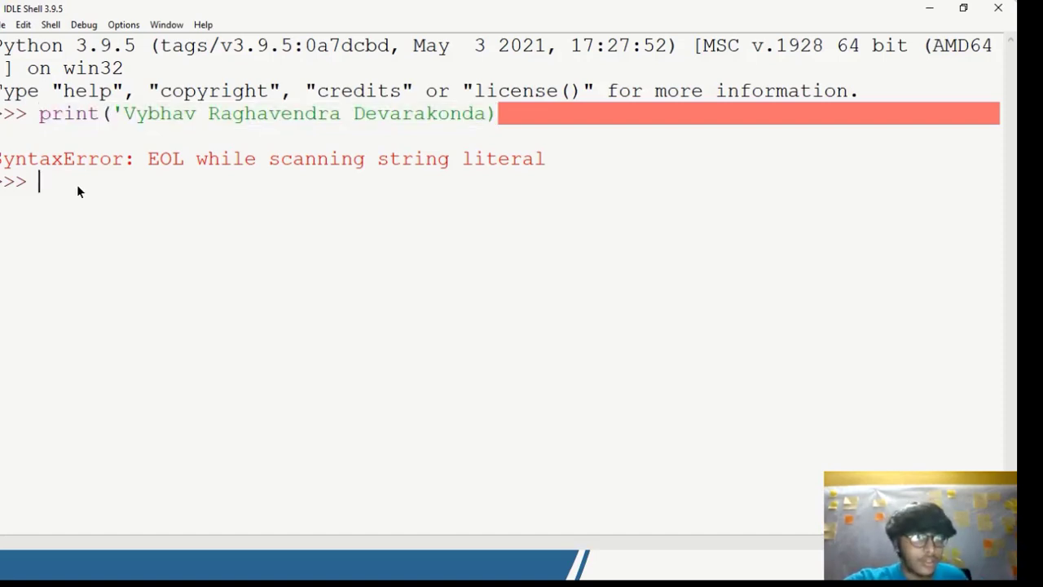
type("C:\\Users\\VBR-HP\\AppData\\Local\\Programs\\Python\\Python39")
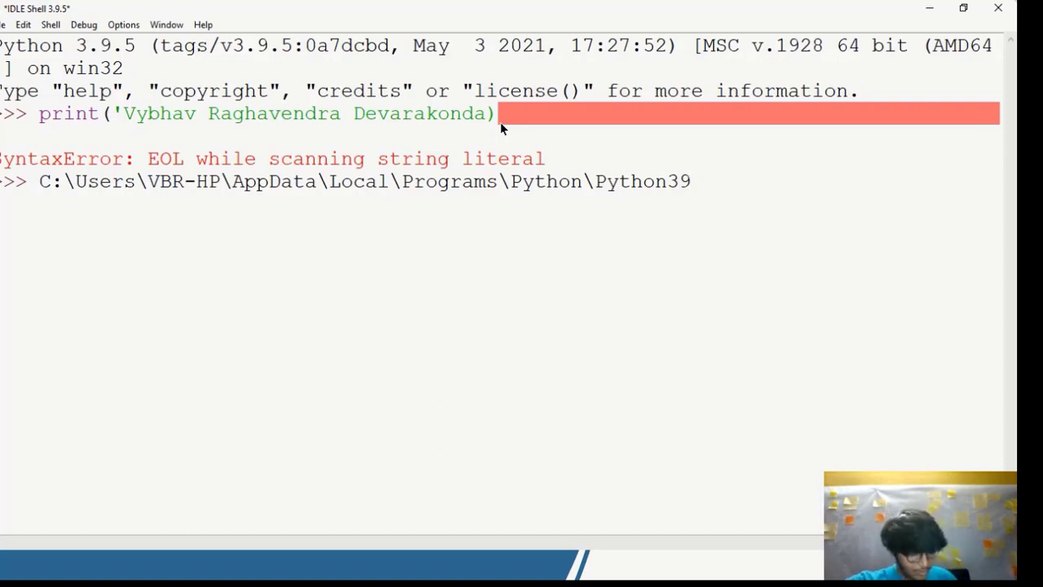
key("ctrl+z")
left_click_drag(490, 115, 40, 116)
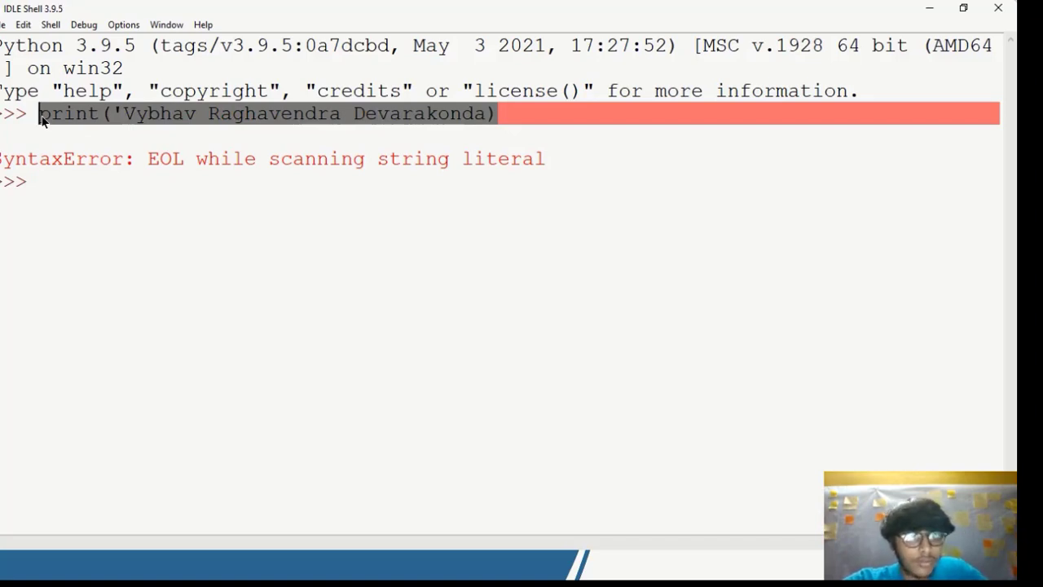
left_click(70, 190)
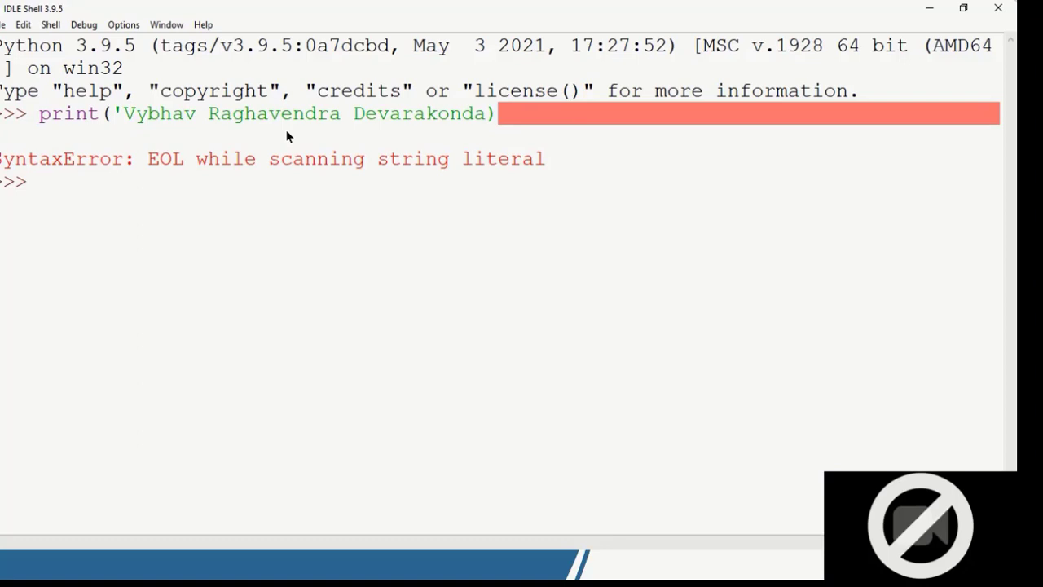
type("C:\\Users\\VBR-HP\\AppData\\Local\\Programs\\Python\\Python39")
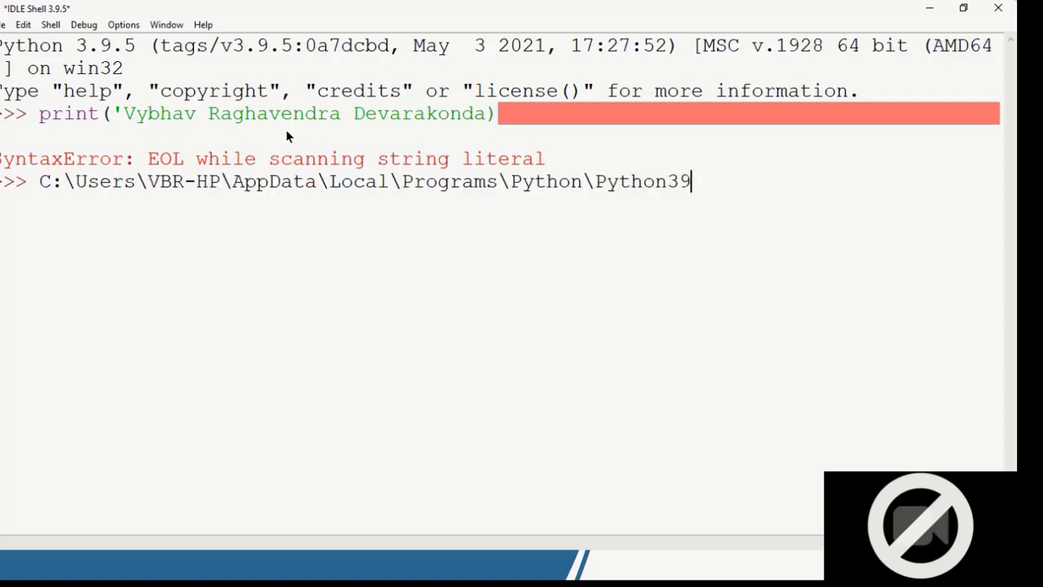
key("ctrl+z")
Step: Enter a new print() statement at the prompt with the full name enclosed in both opening and closing single quotes
type("pri")
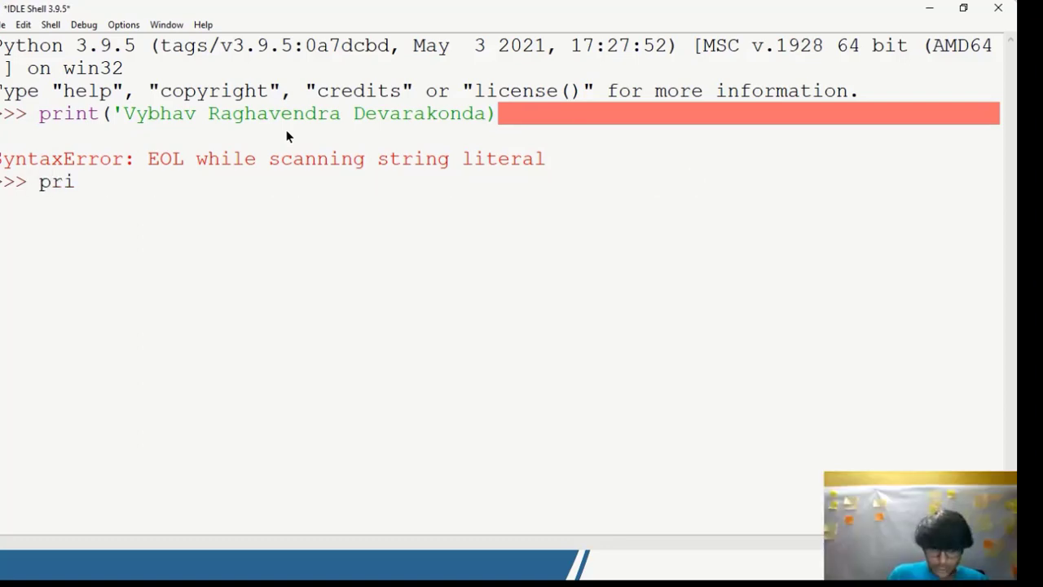
type("nt()")
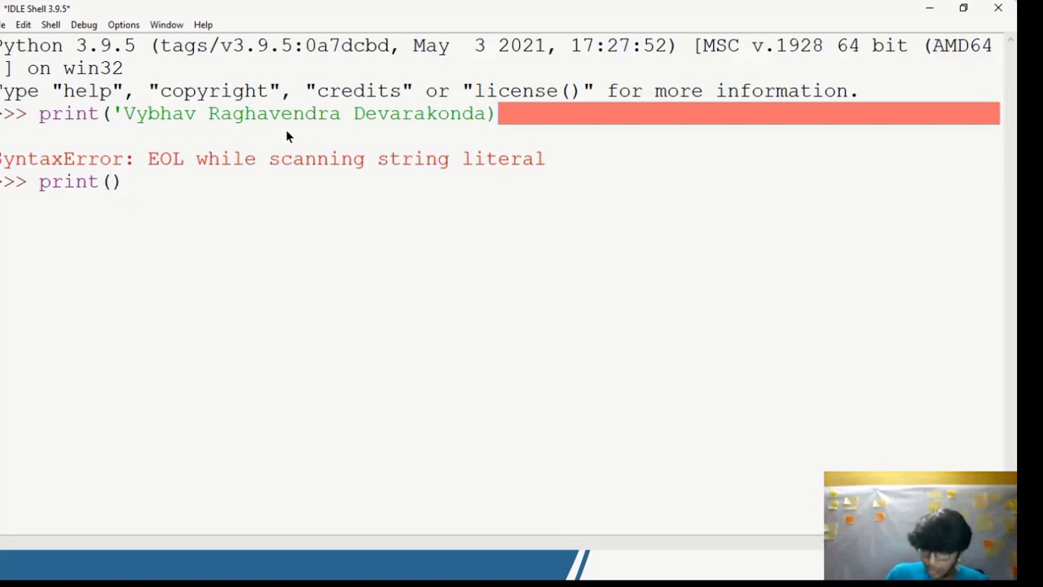
type("''")
key("Left")
type("V")
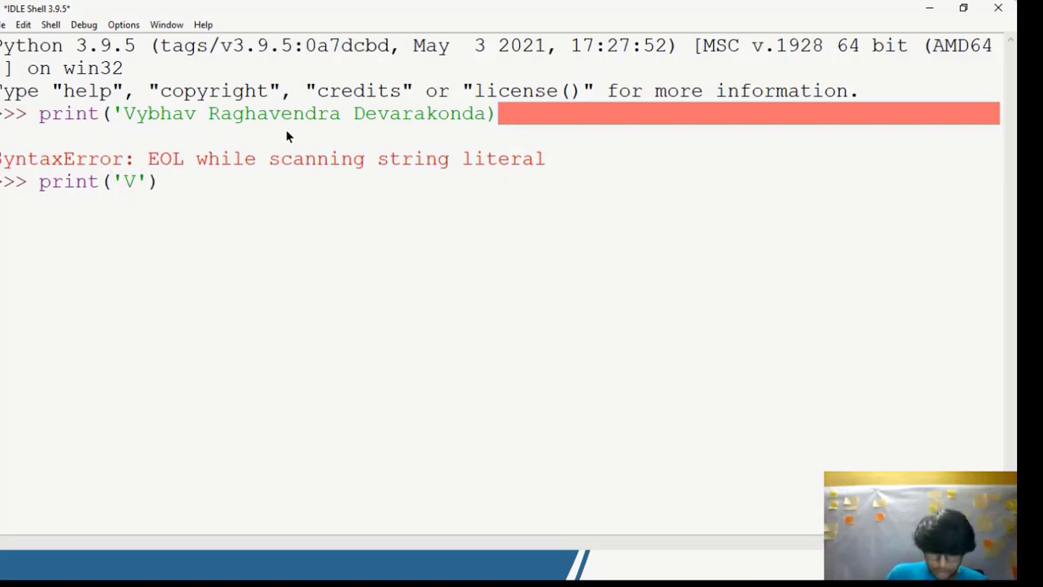
type("ybhav Raghav")
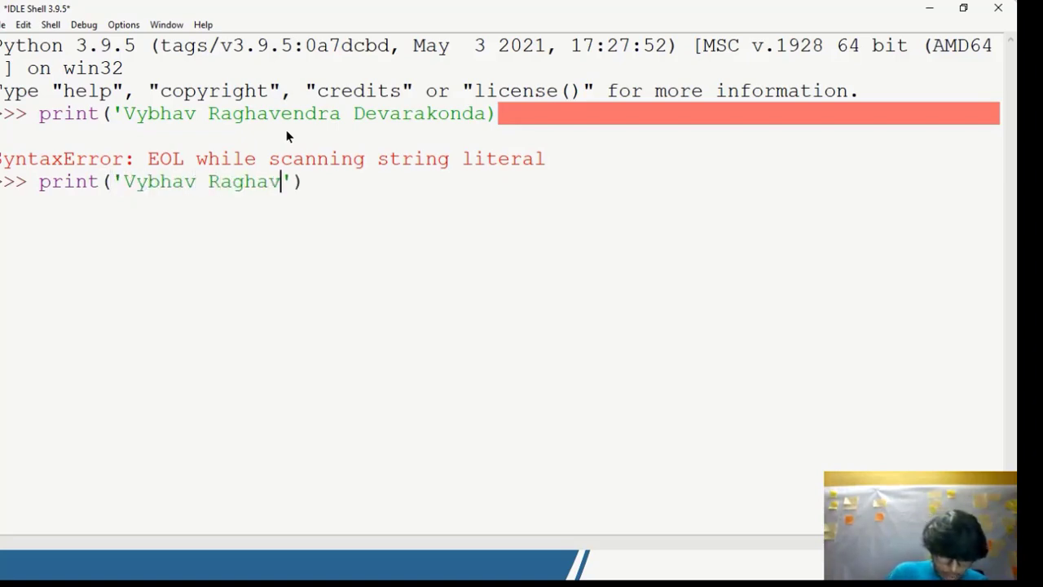
type("endra De")
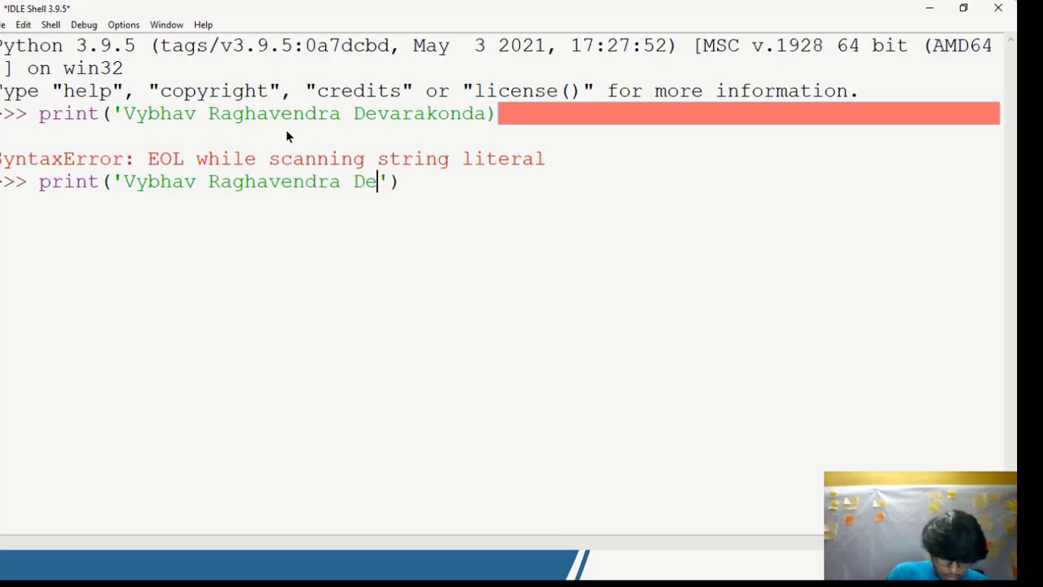
type("var")
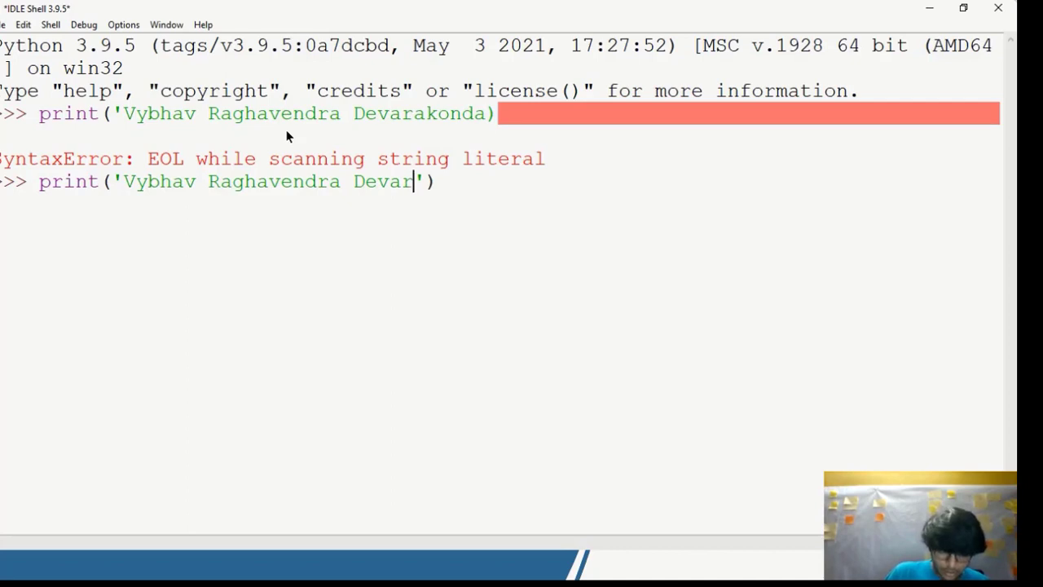
type("konda")
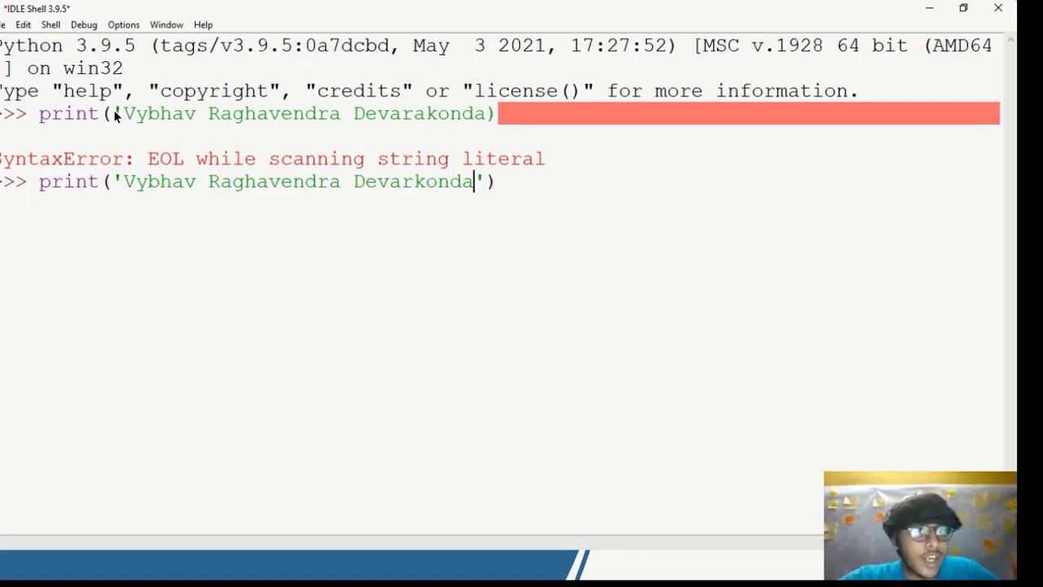
Step: Highlight the opening quote and closing parenthesis in the failed statement, and the print keyword and opening parenthesis in the new one
left_click_drag(113, 113, 120, 114)
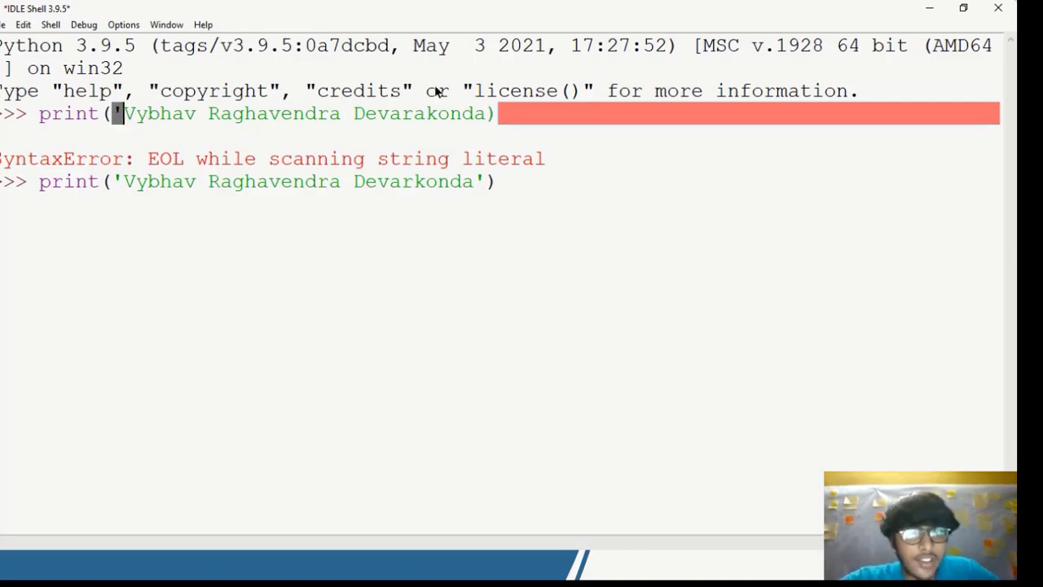
left_click(484, 115)
key("shift+Right")
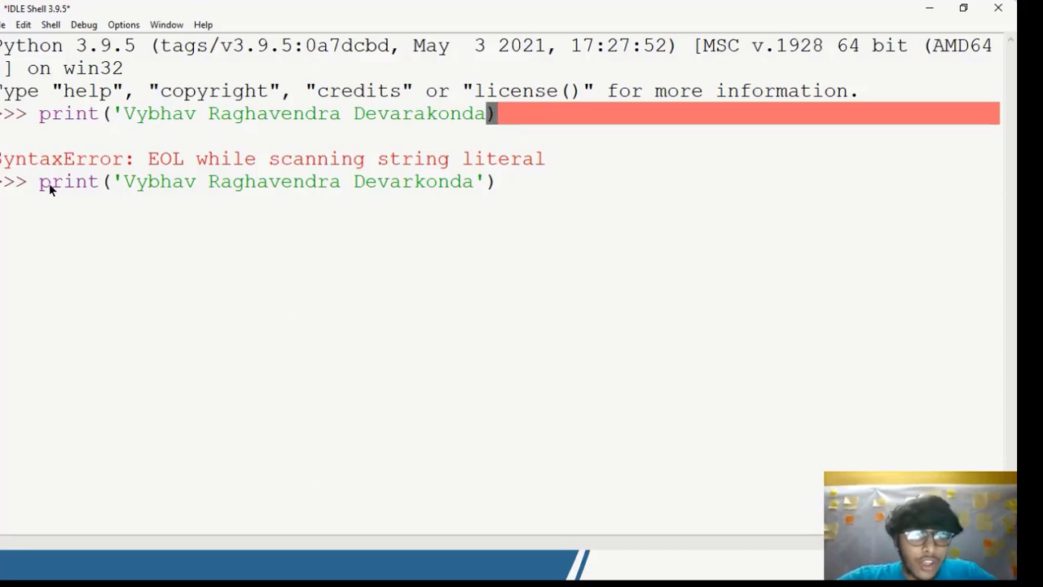
left_click_drag(39, 183, 109, 187)
left_click(103, 187)
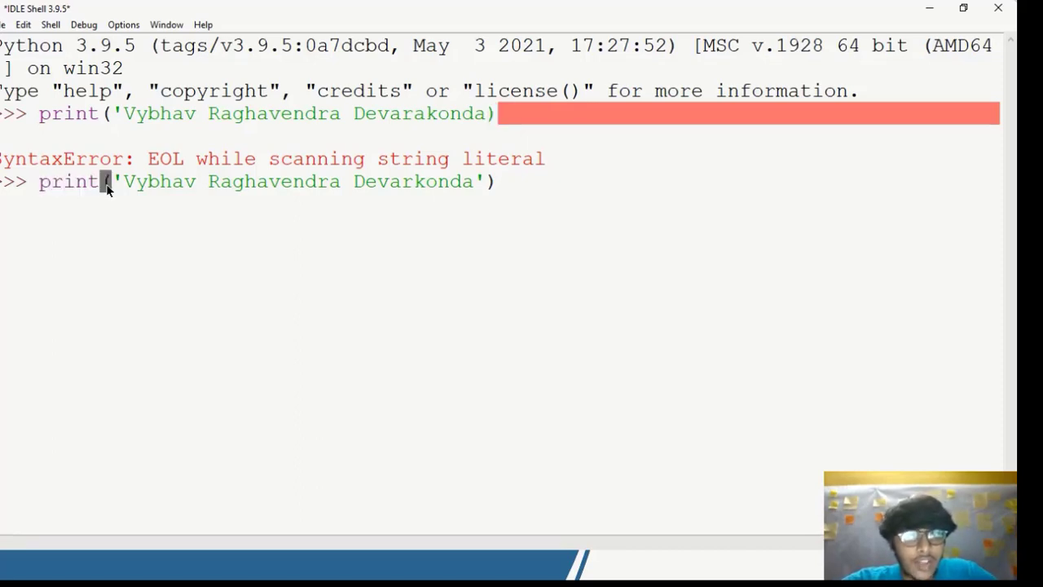
Step: Highlight the closing parenthesis and opening quote in the second print() statement, and run that statement
left_click_drag(486, 184, 498, 184)
left_click(499, 186)
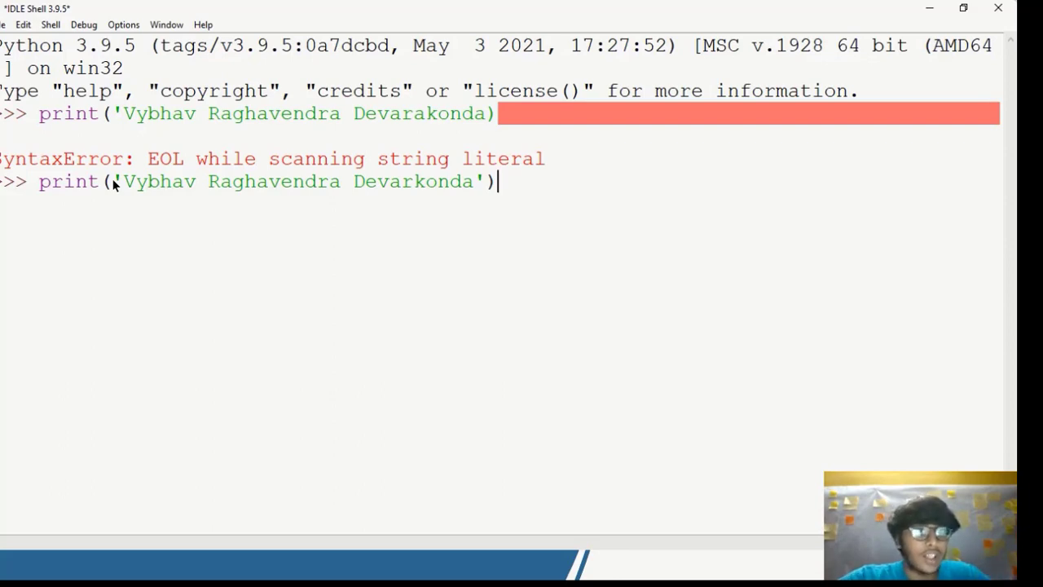
left_click_drag(112, 179, 118, 184)
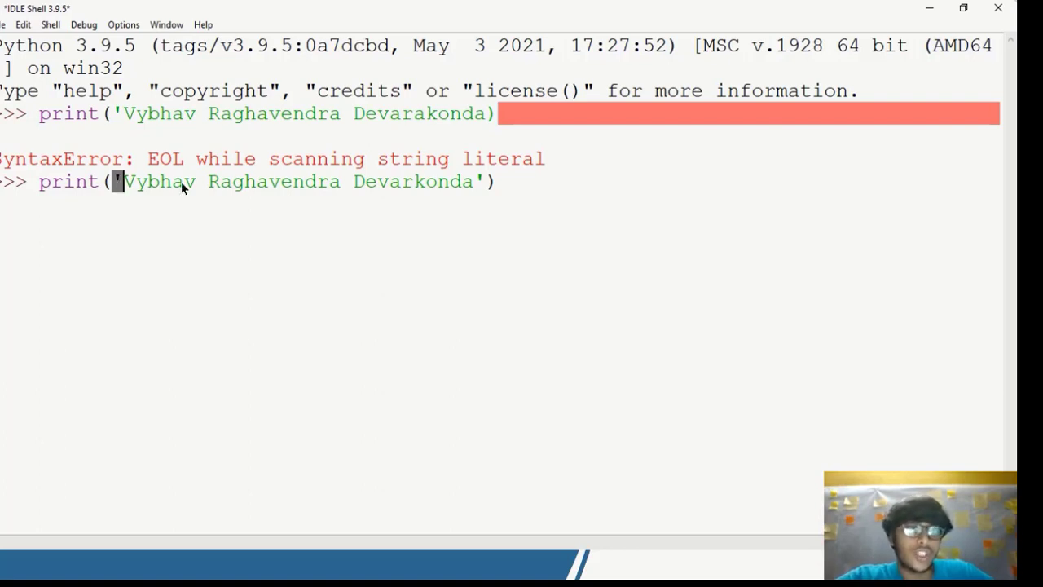
left_click(150, 184)
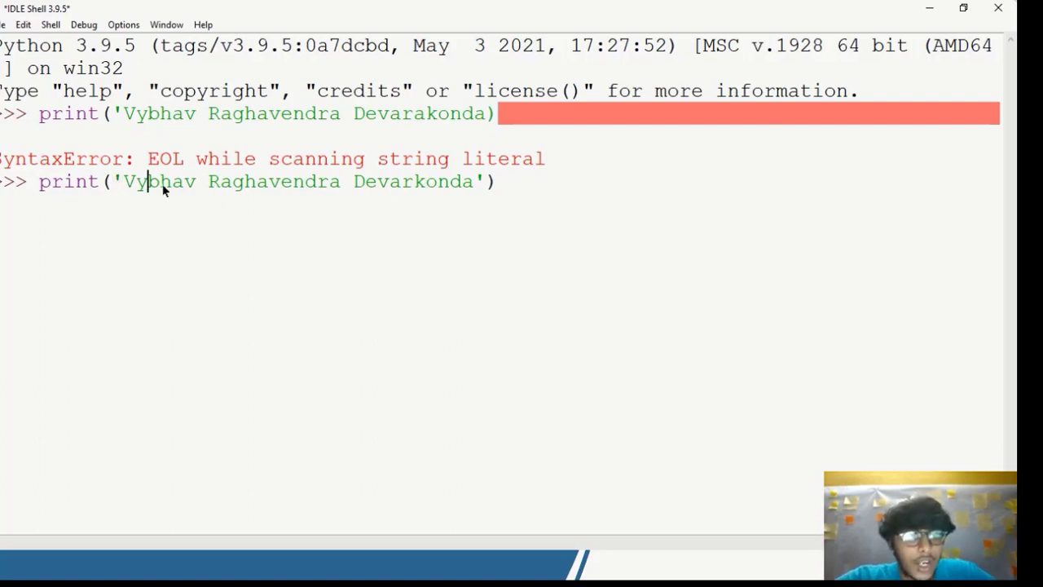
double_click(487, 181)
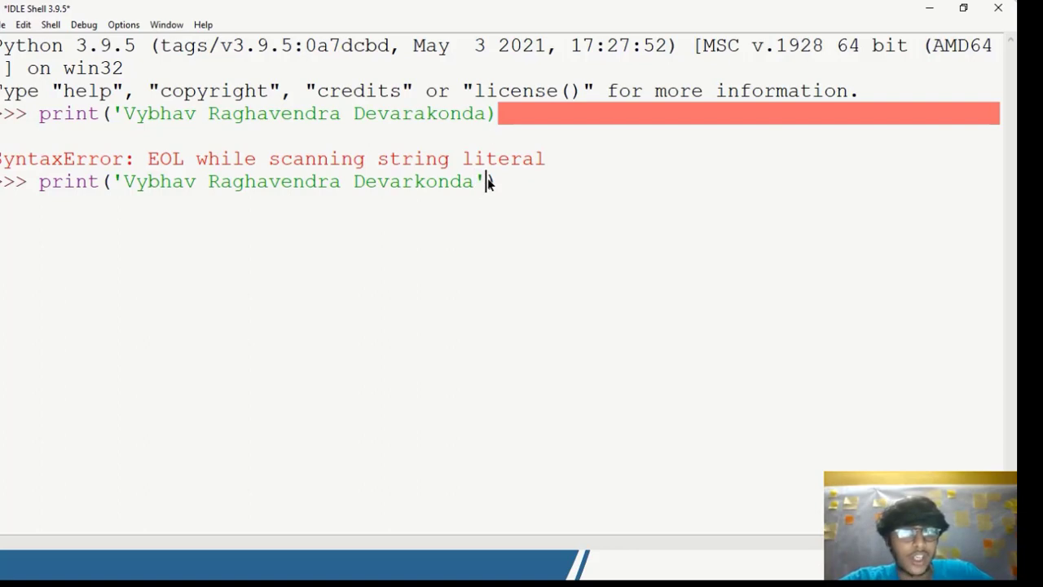
left_click(488, 180)
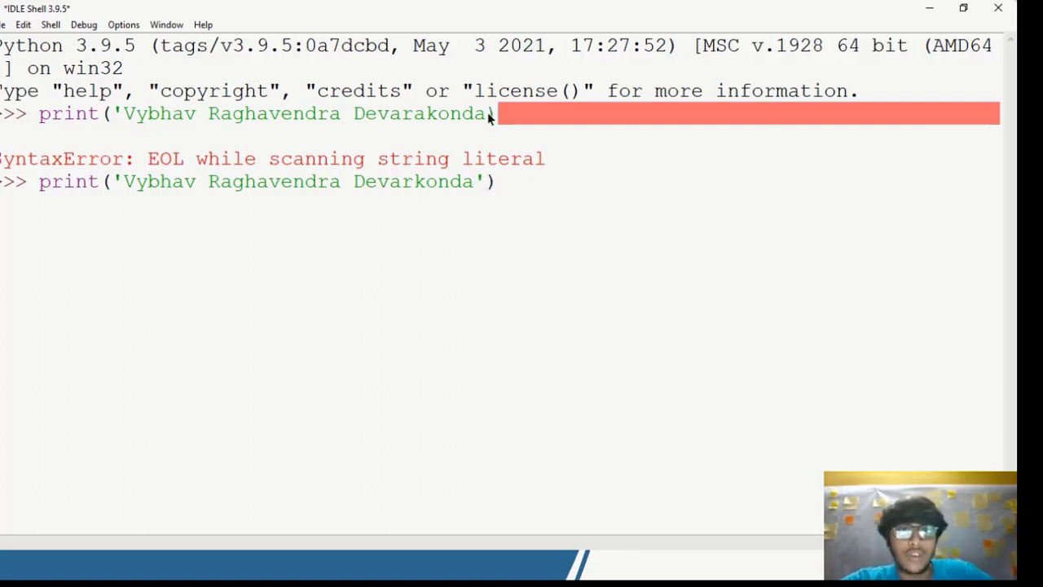
left_click(486, 115)
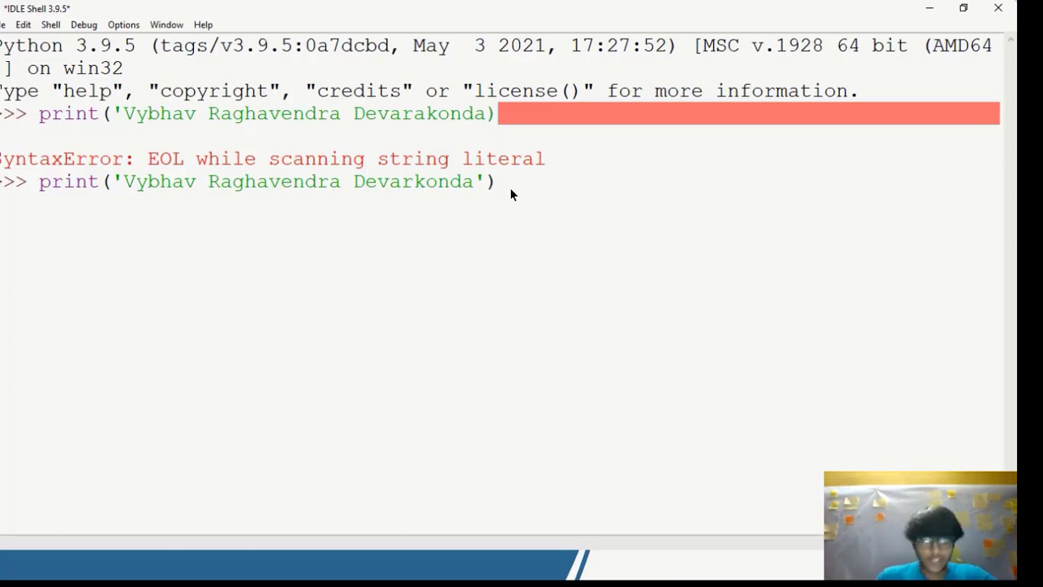
key("Return")
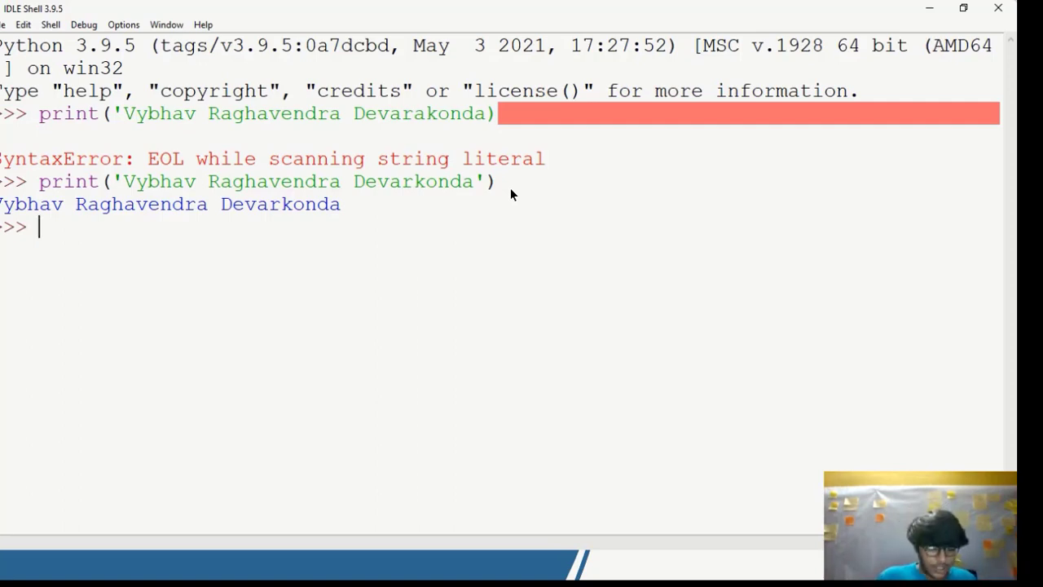
Step: Evaluate the addition 175+350 at the shell prompt
type("175+")
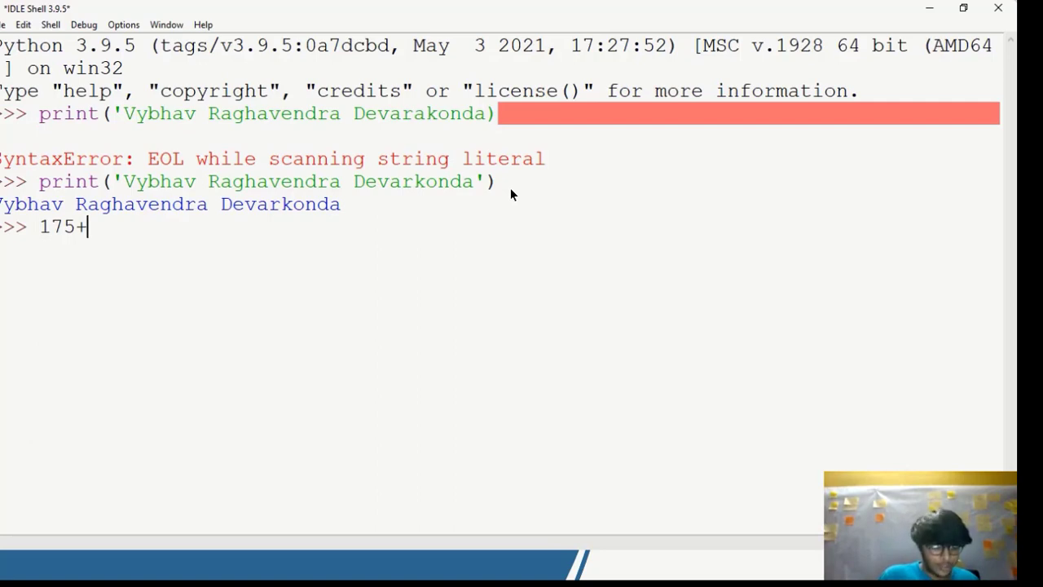
type("50")
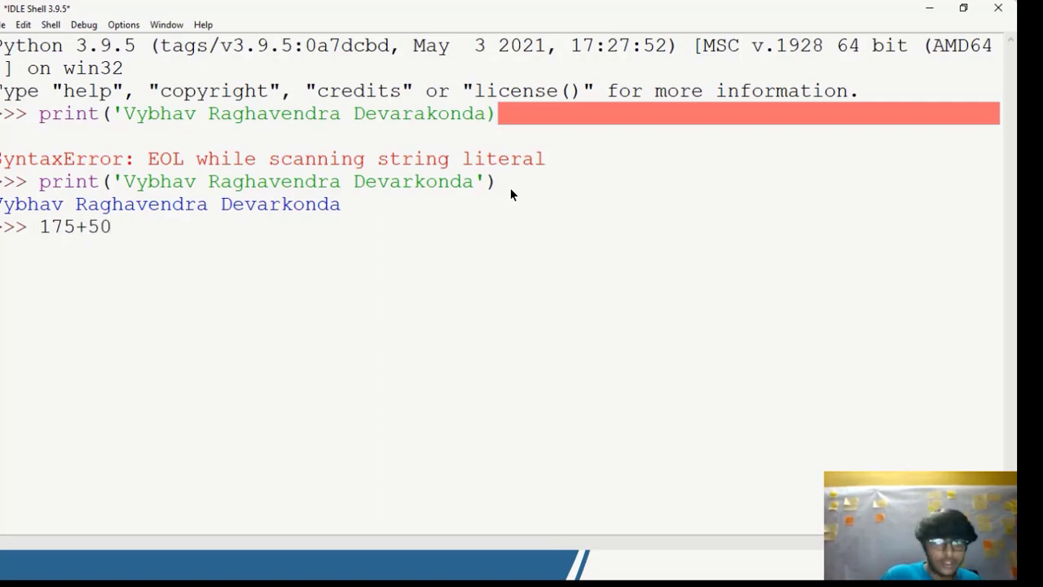
key("BackSpace")
key("BackSpace")
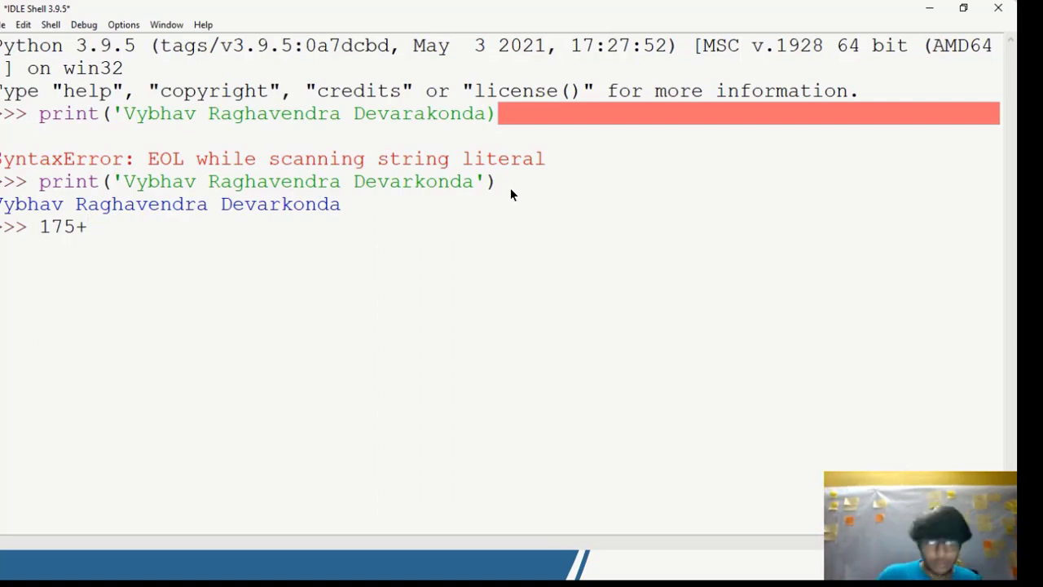
type("35")
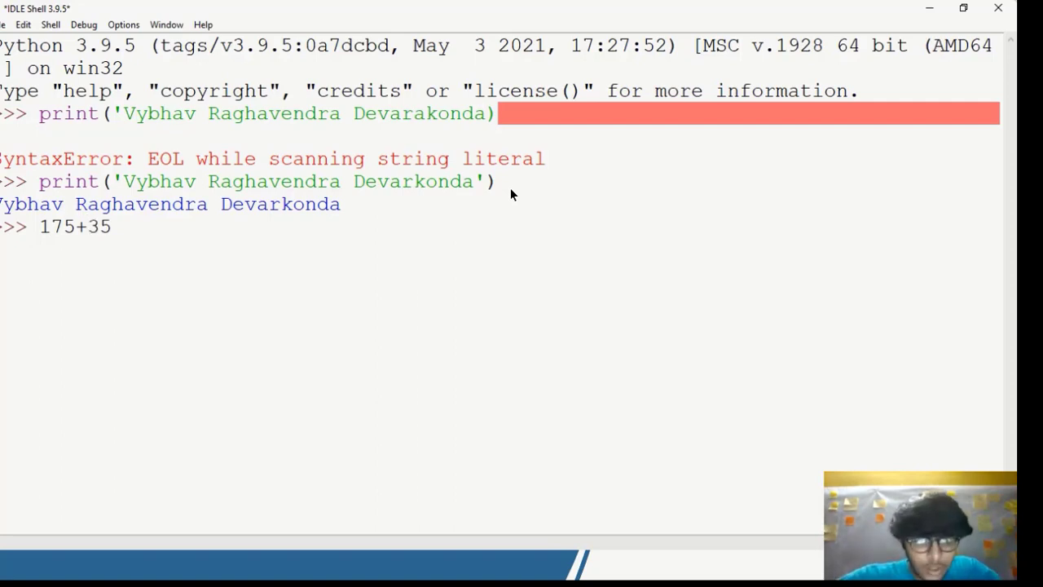
type("0")
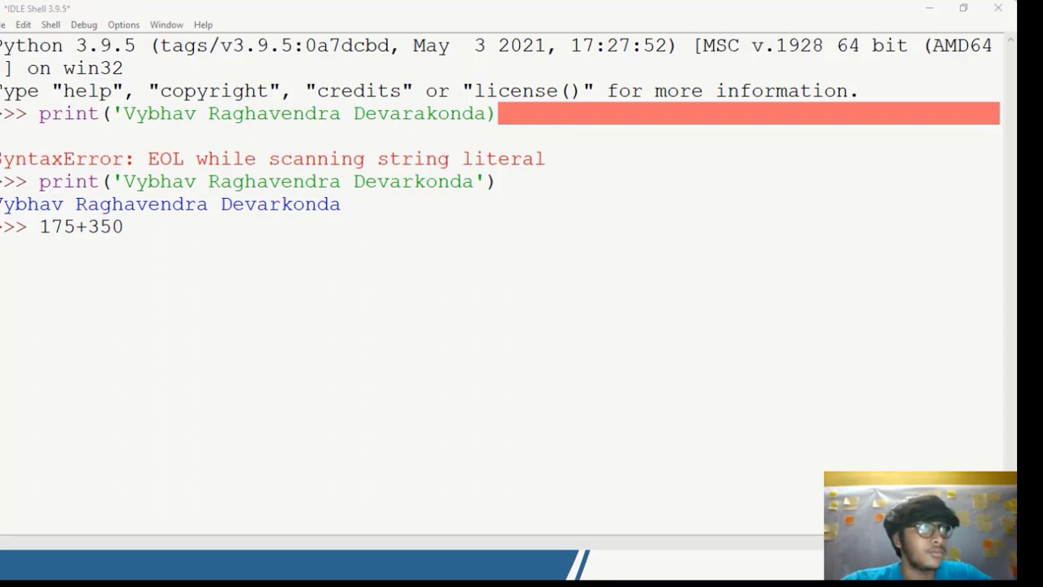
left_click(147, 241)
key("Return")
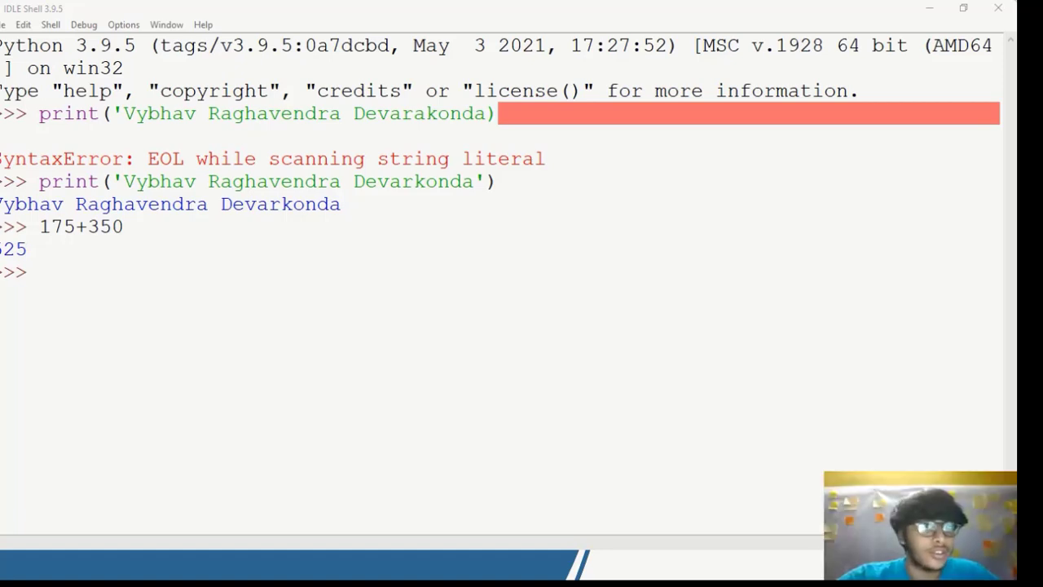
Step: Evaluate the subtraction 422 - 157 at the new shell prompt
left_click(124, 290)
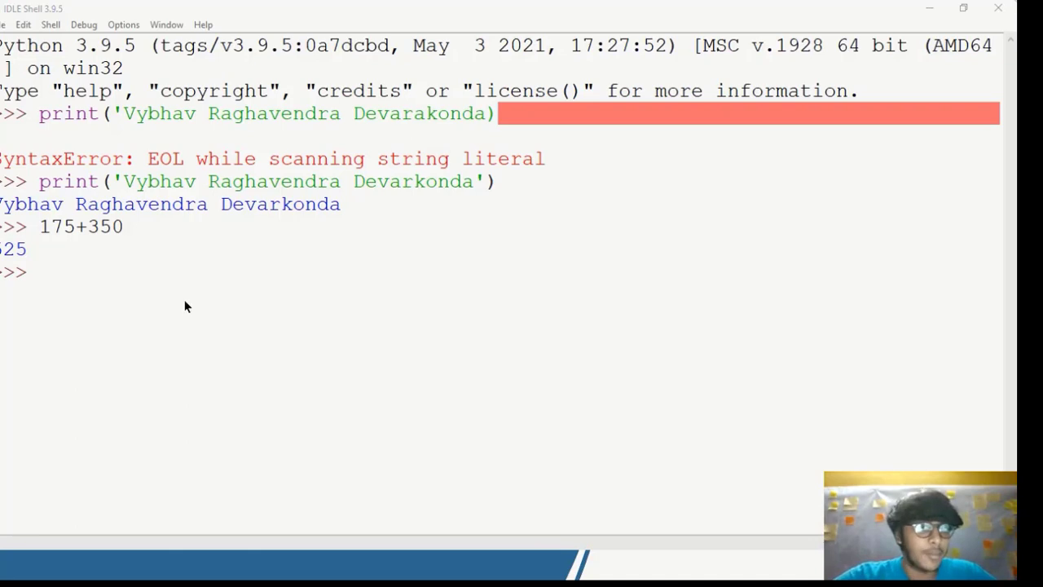
left_click(130, 276)
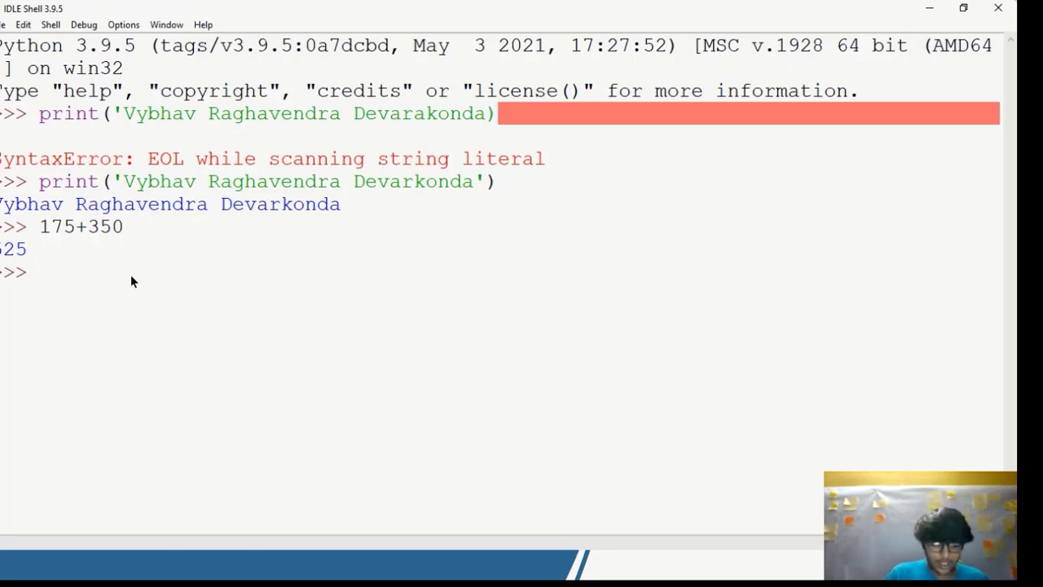
type("42")
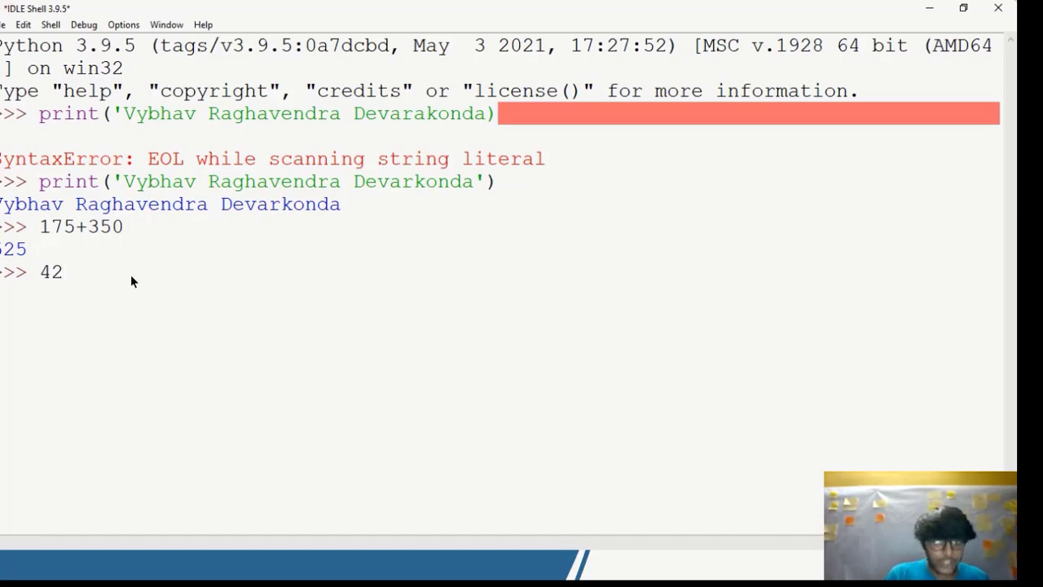
type("2")
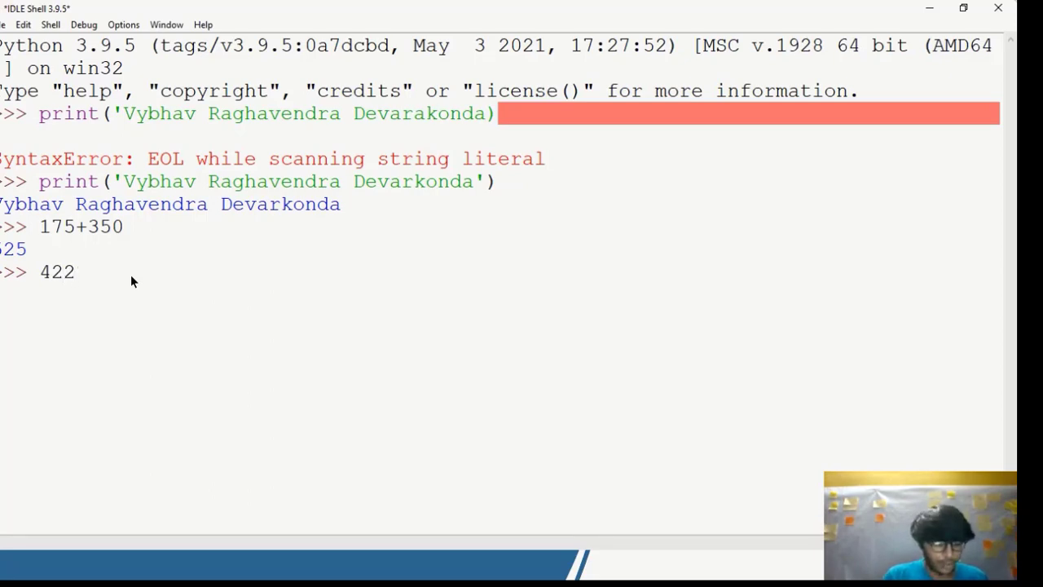
type(" - 157")
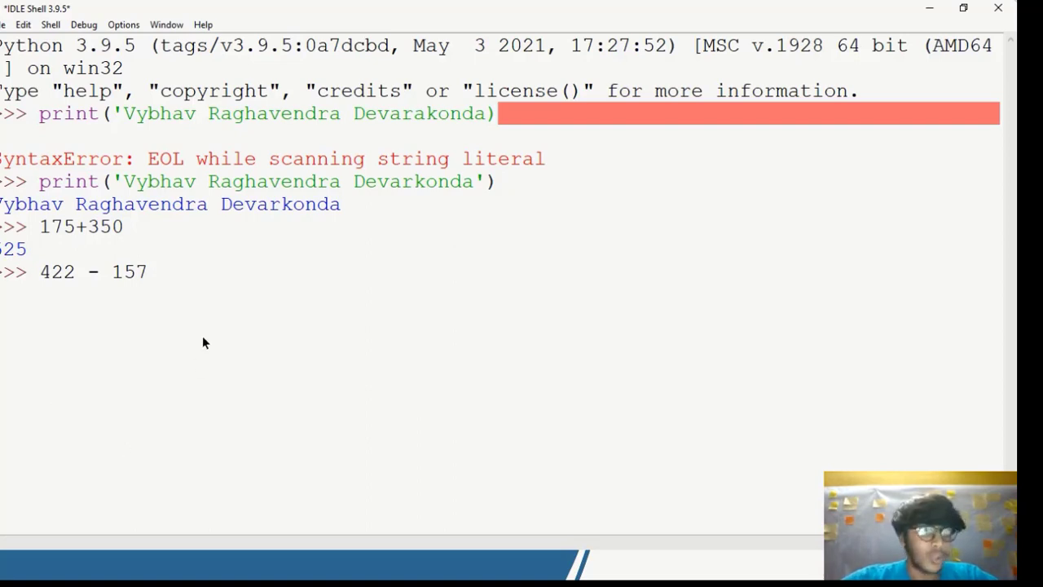
key("Return")
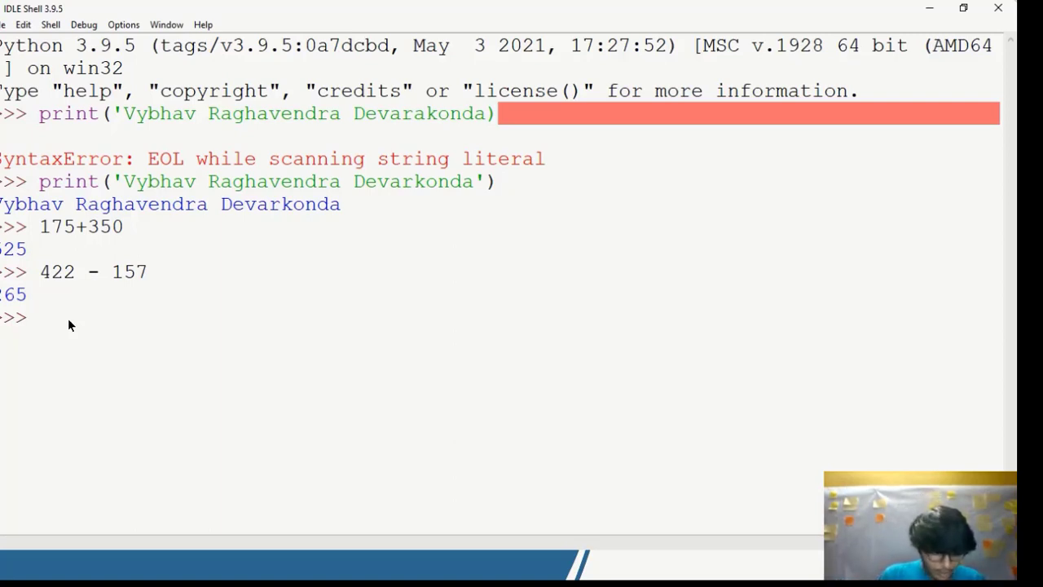
Step: Evaluate the multiplication 20*7 at the shell prompt
type("0*")
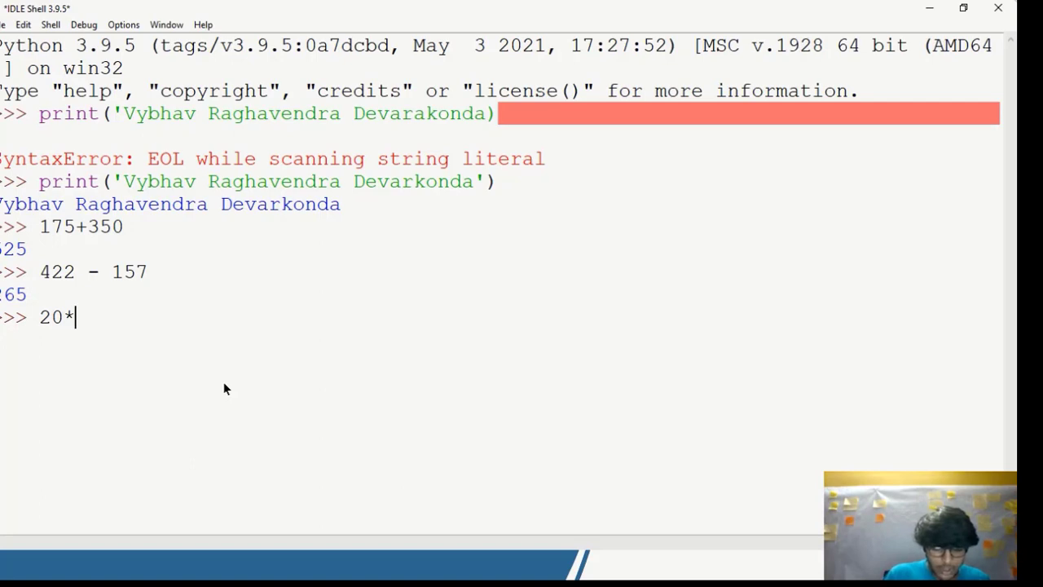
type("7")
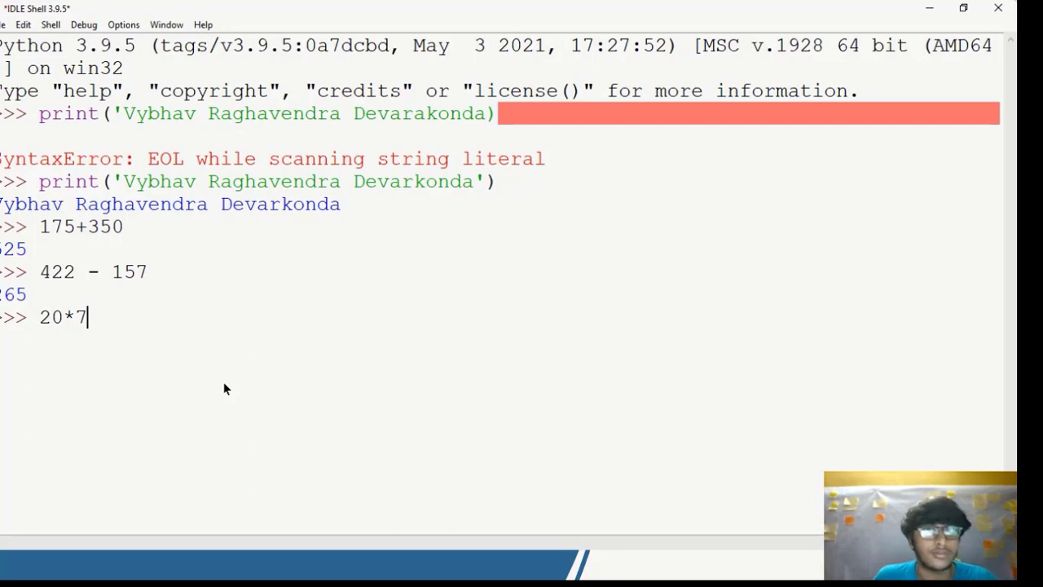
key("Return")
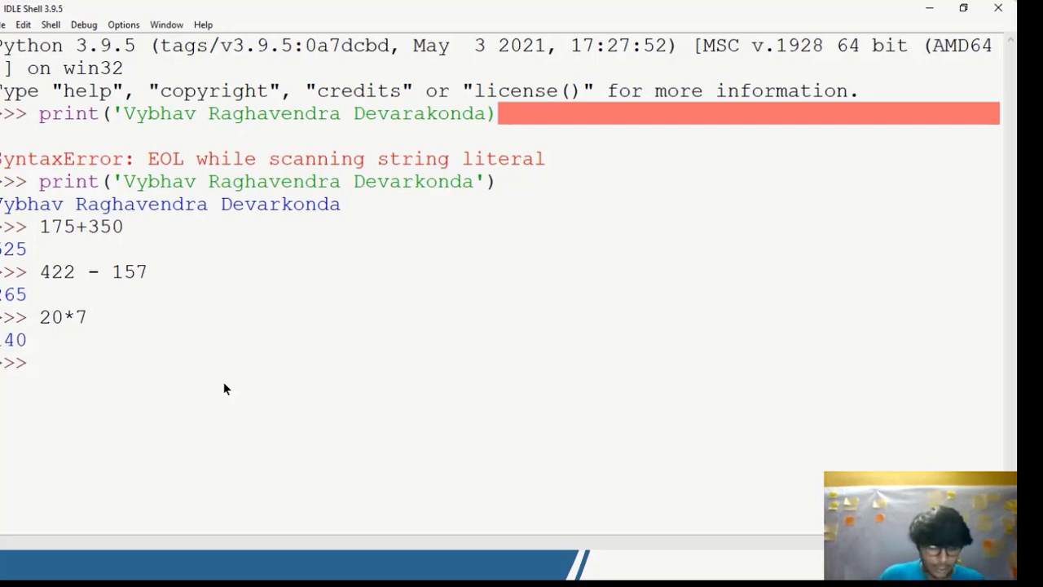
Step: Evaluate the division 150/3 at the shell prompt
type("15")
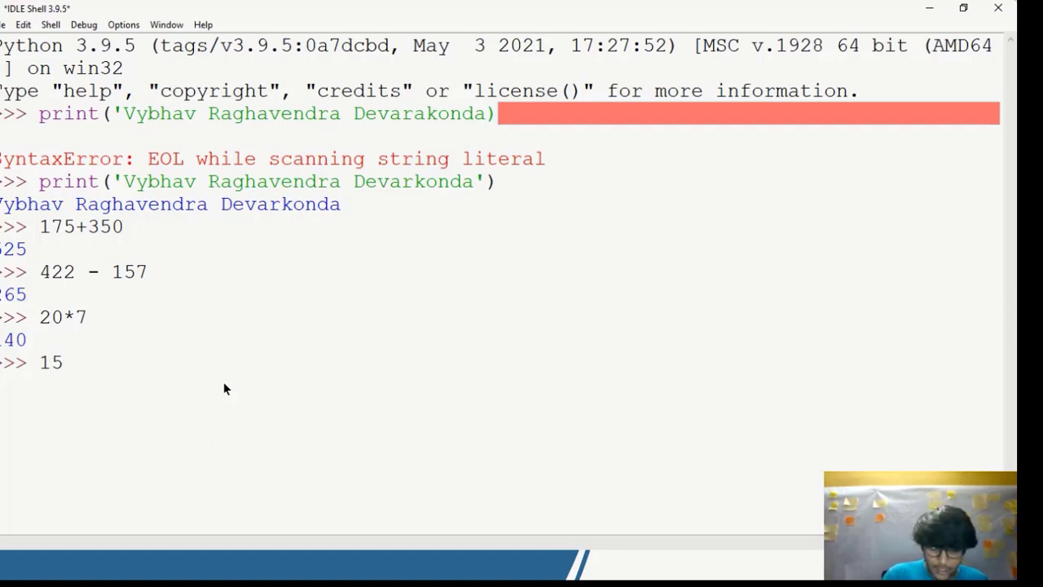
type("0")
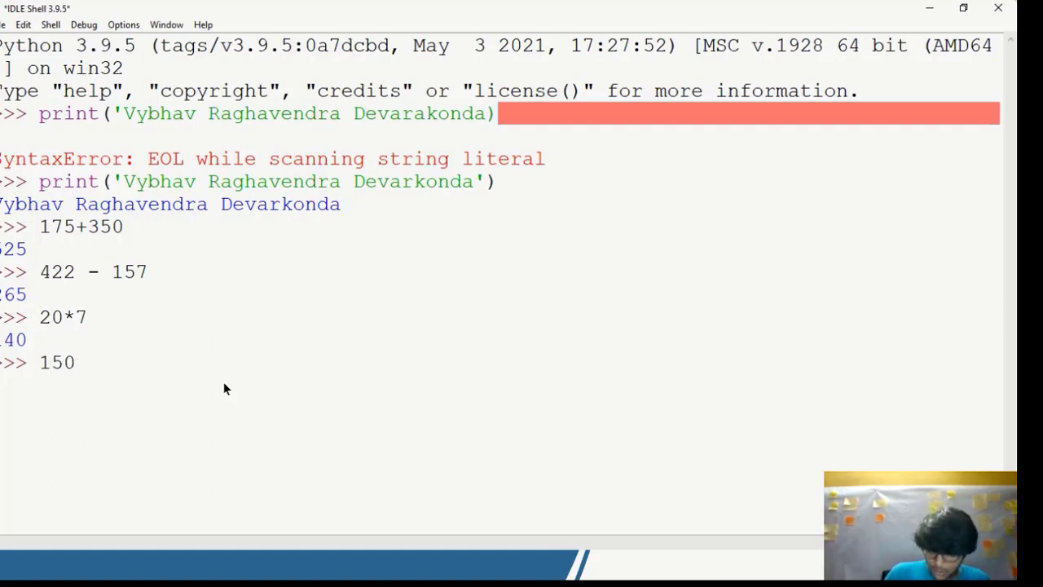
type("/")
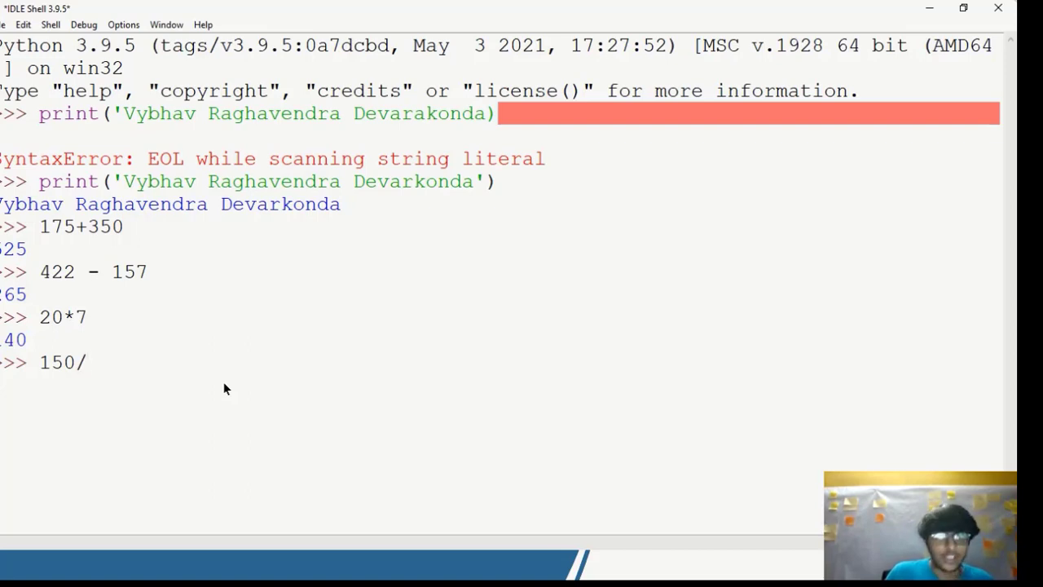
type("3")
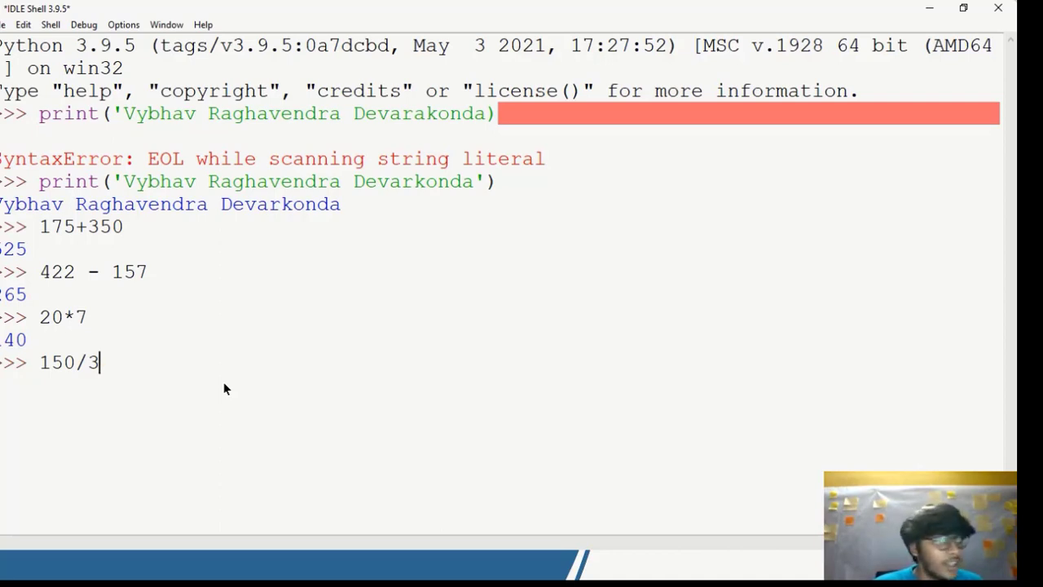
key("Return")
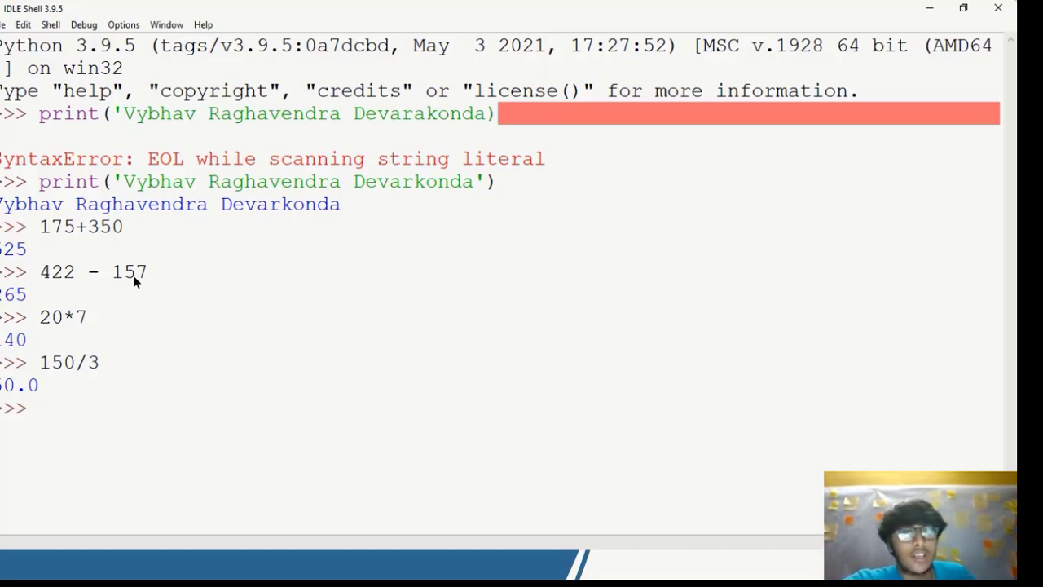
Step: Minimize the IDLE shell and advance the slideshow past the "Intro to Python IDE" slide
left_click(933, 8)
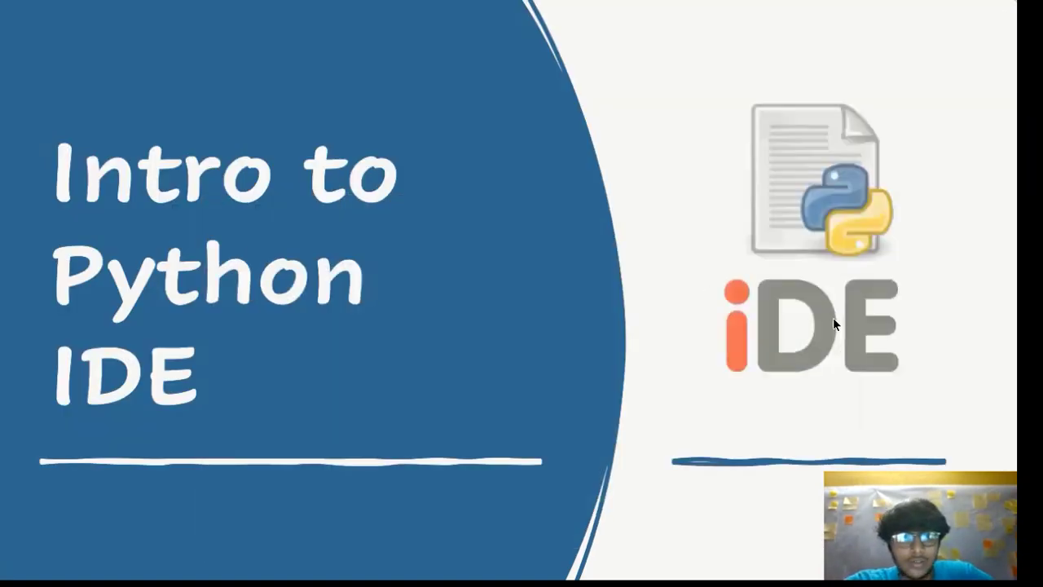
left_click(833, 324)
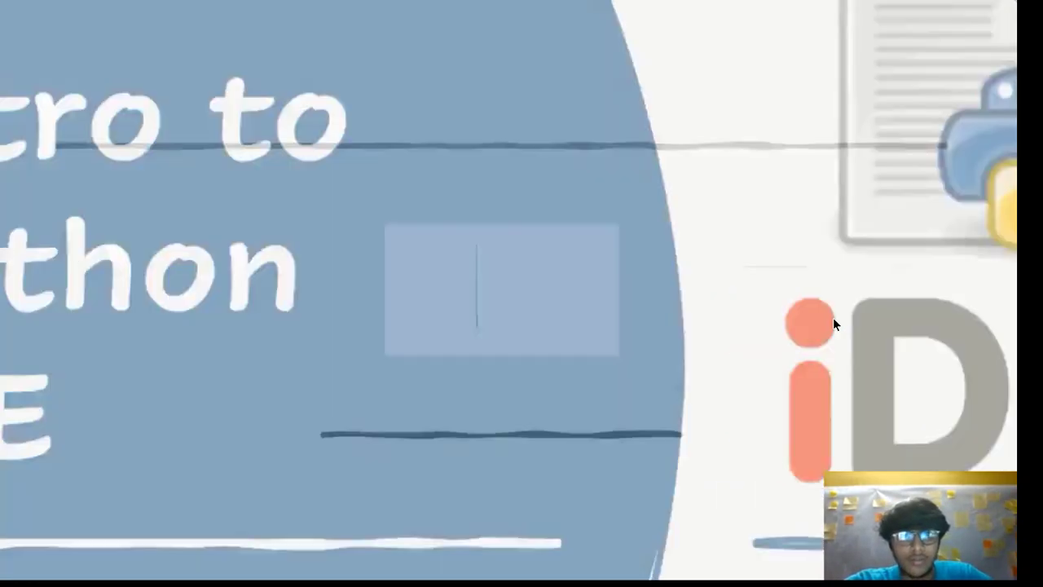